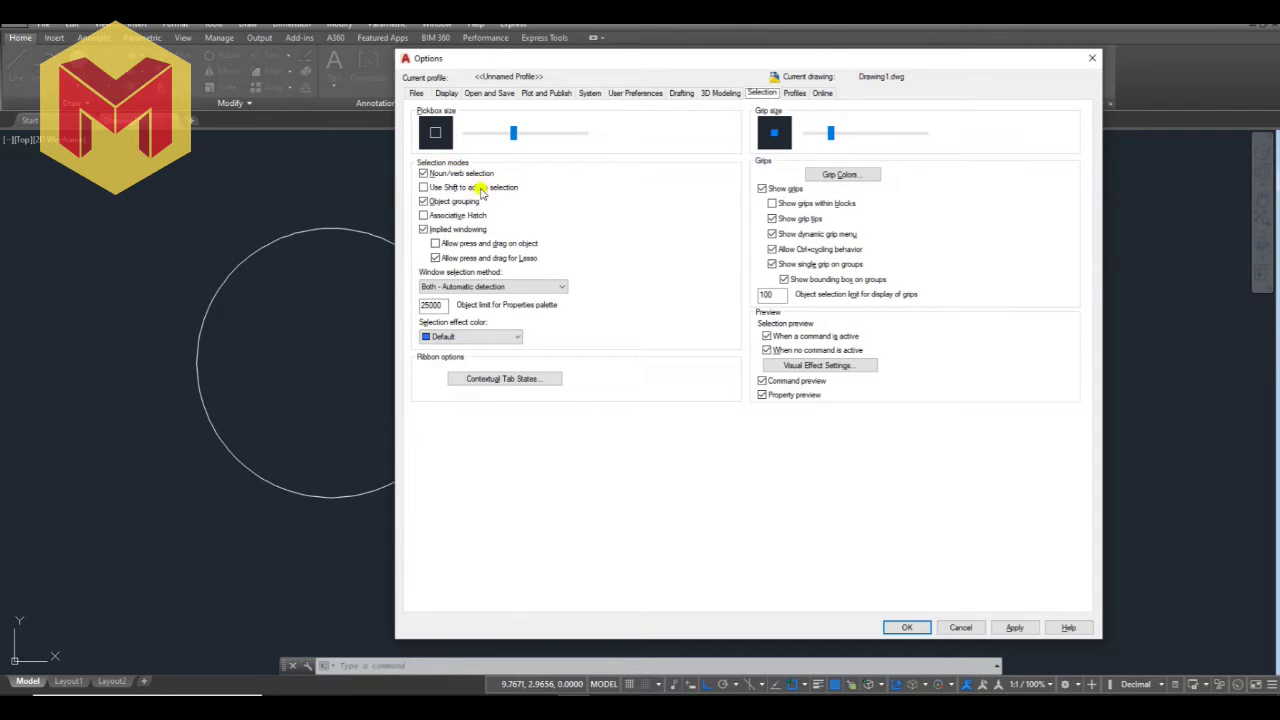
Step: Enable the "Use Shift to add to selection" selection mode and apply the options
click(423, 188)
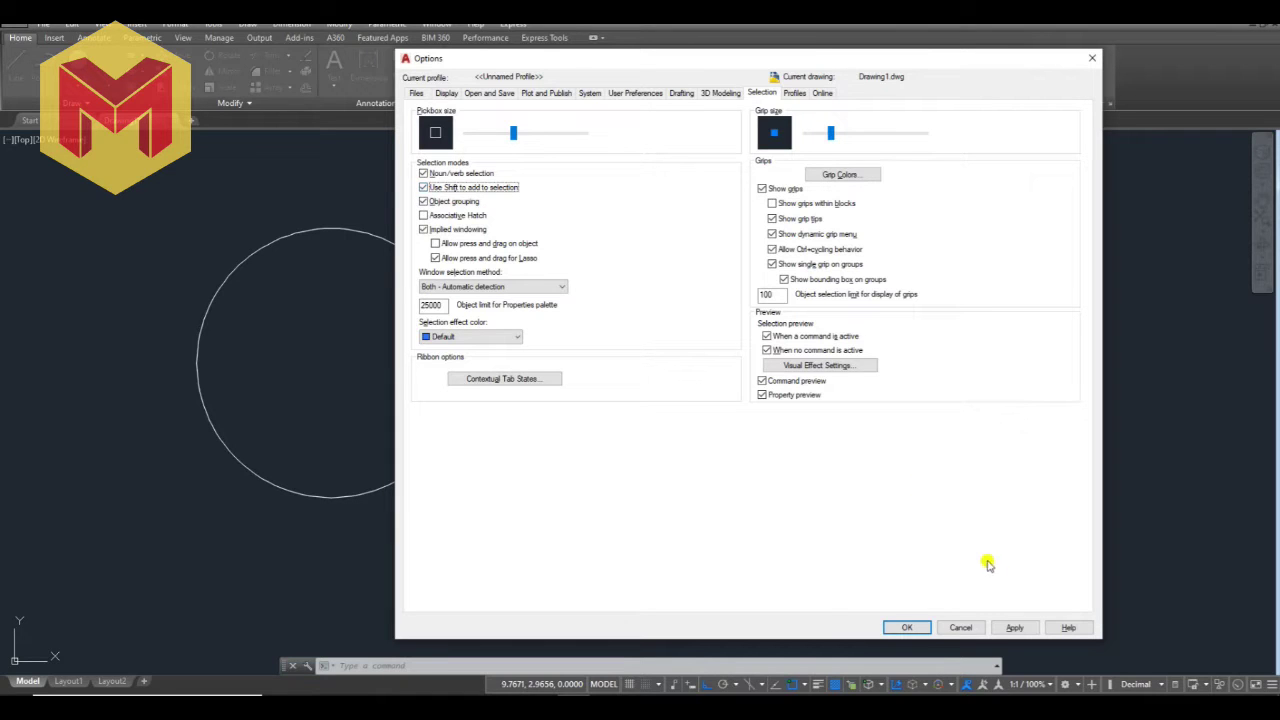
click(1008, 627)
click(905, 627)
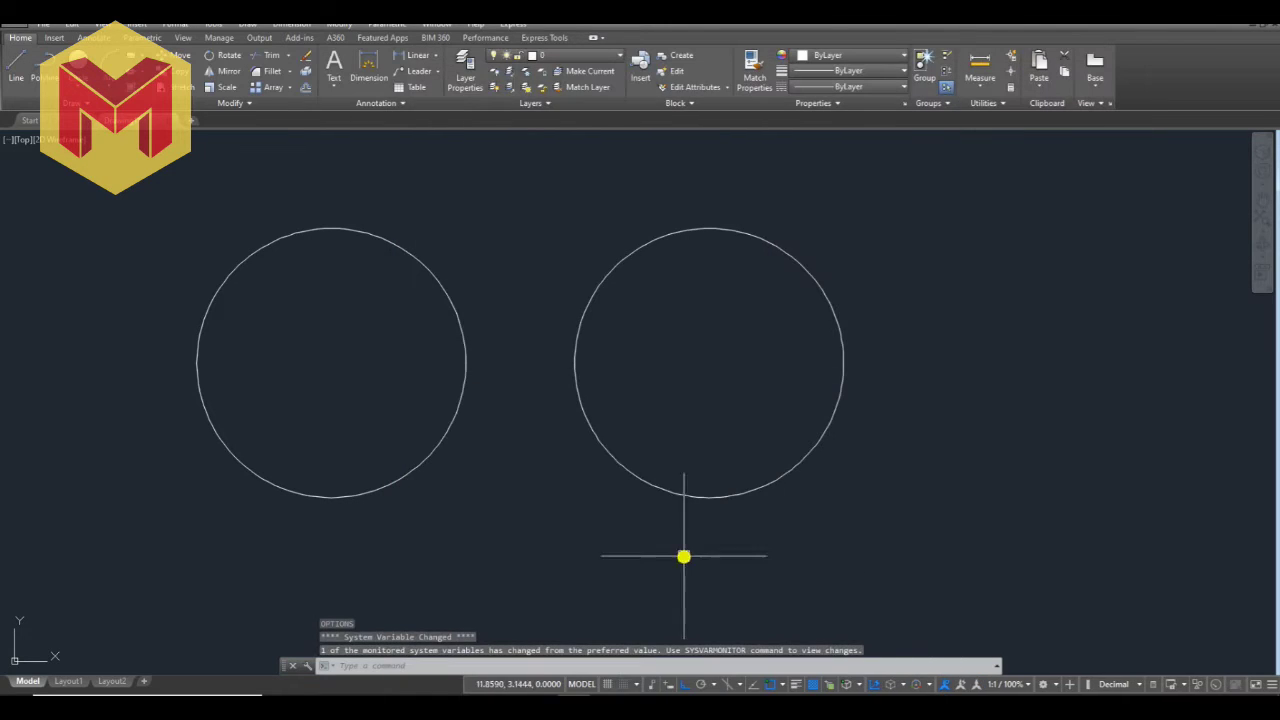
Step: Try to pick both circles one by one for the Copy command, and cancel it
text(co)
key(Return)
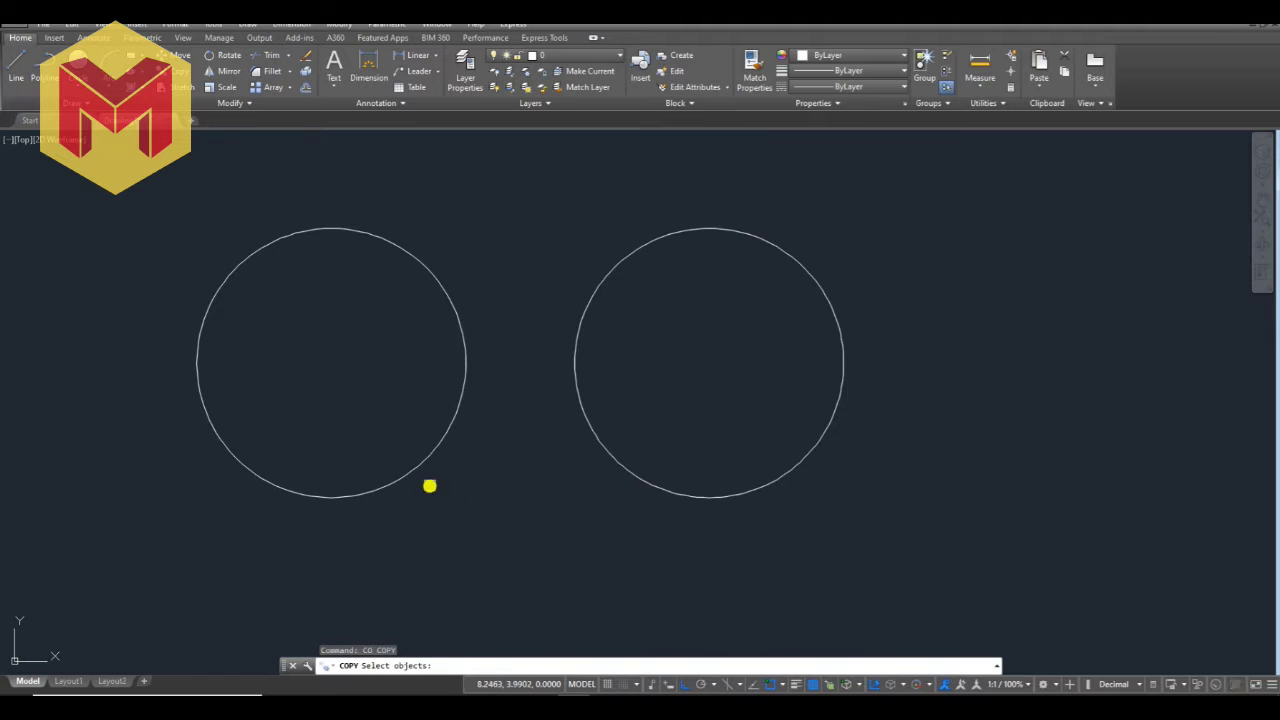
click(415, 469)
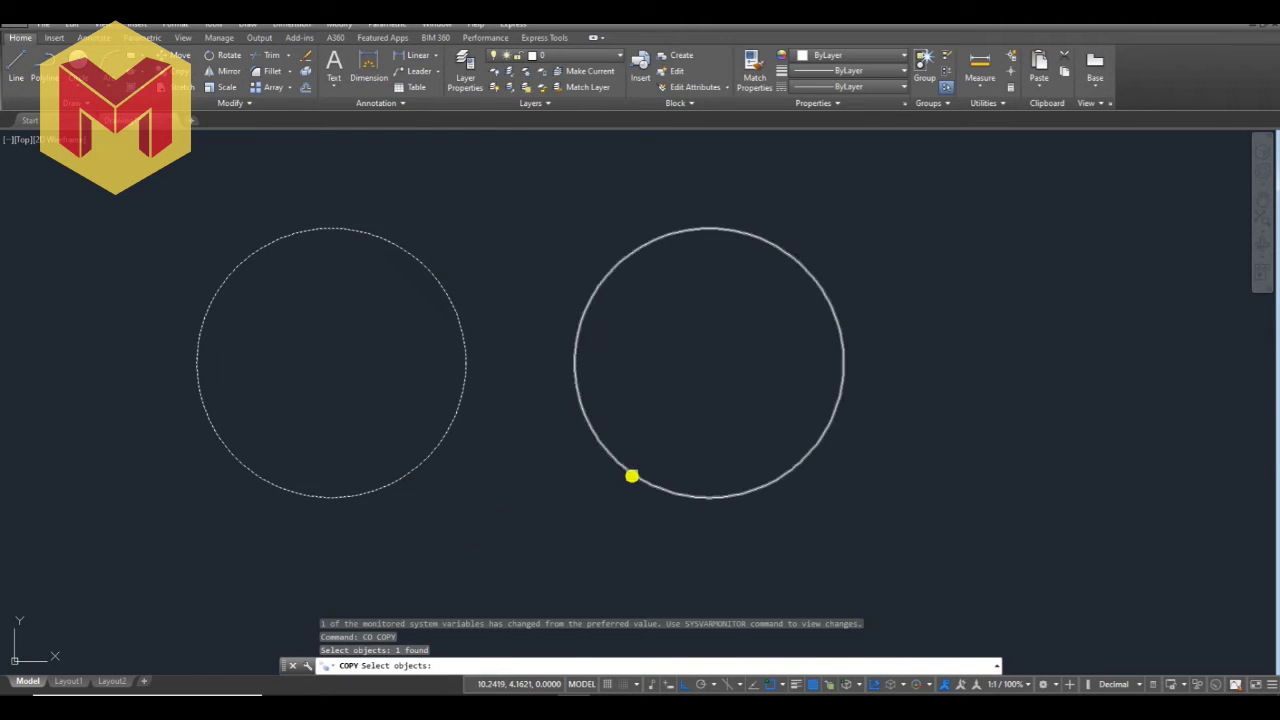
click(633, 473)
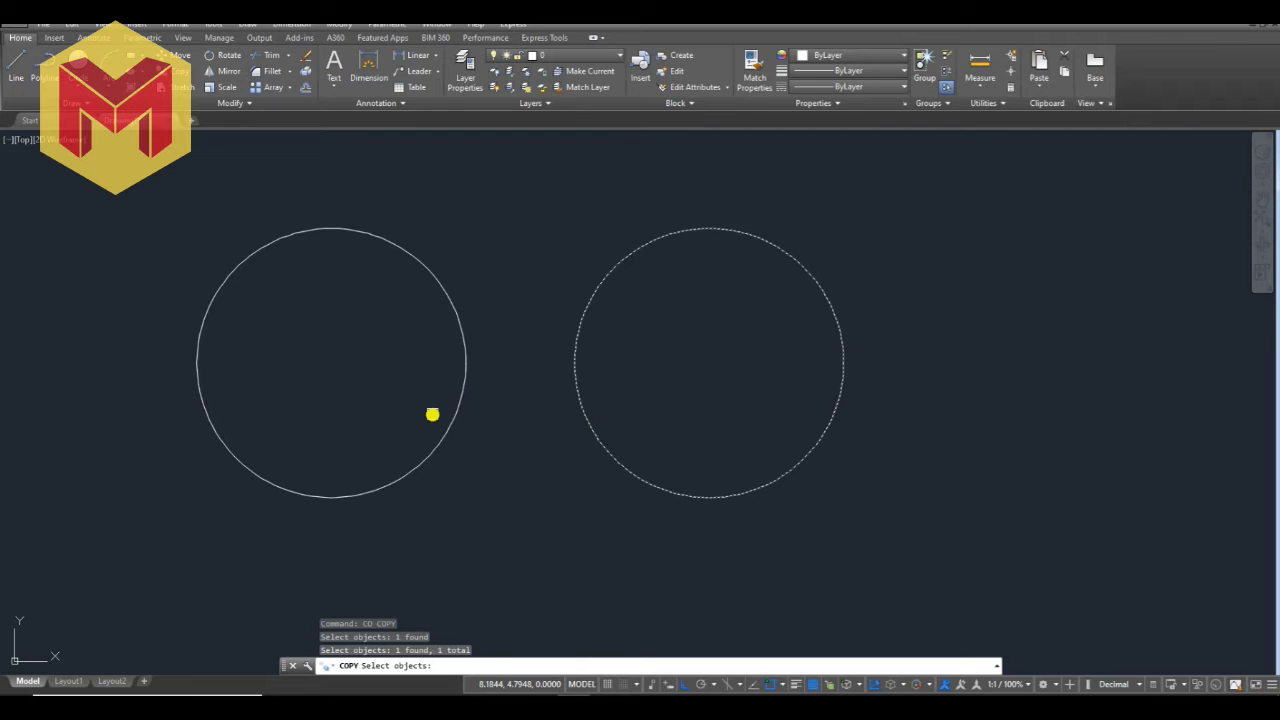
key(Escape)
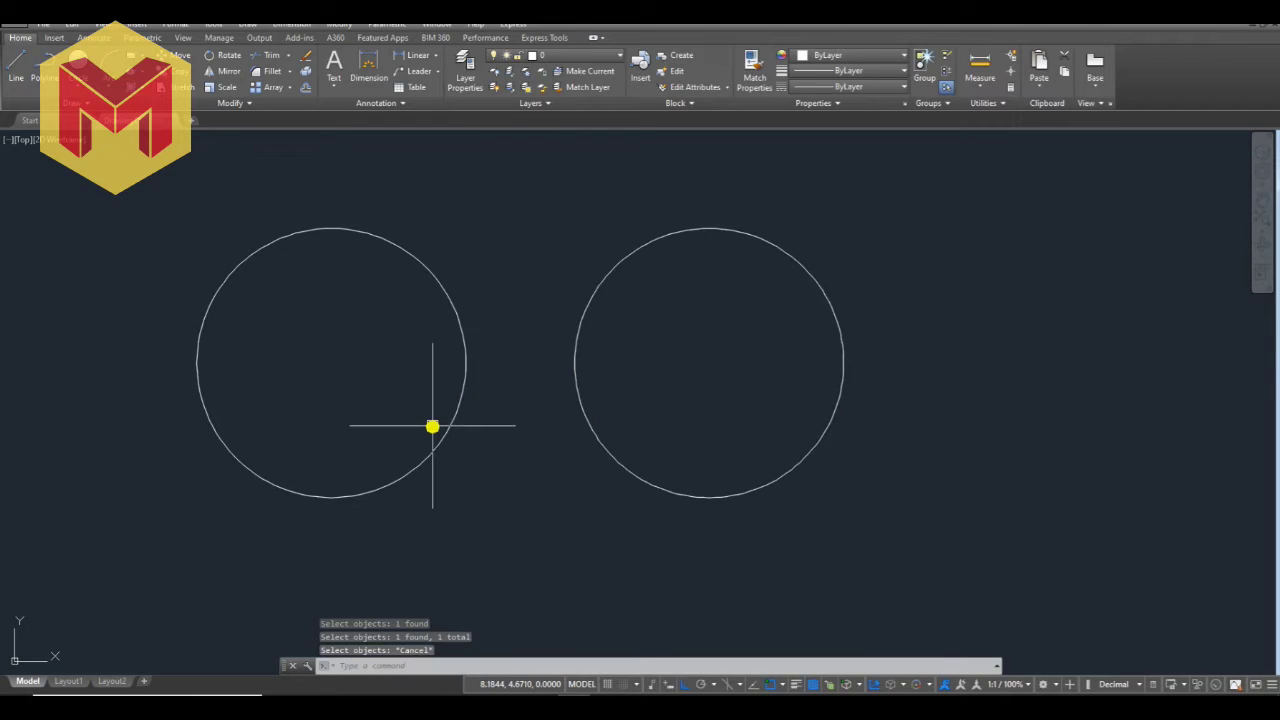
Step: Test a Copy selection again by picking the left circle, the right circle and adding the left one back, and cancel it
text(co)
key(Return)
click(434, 428)
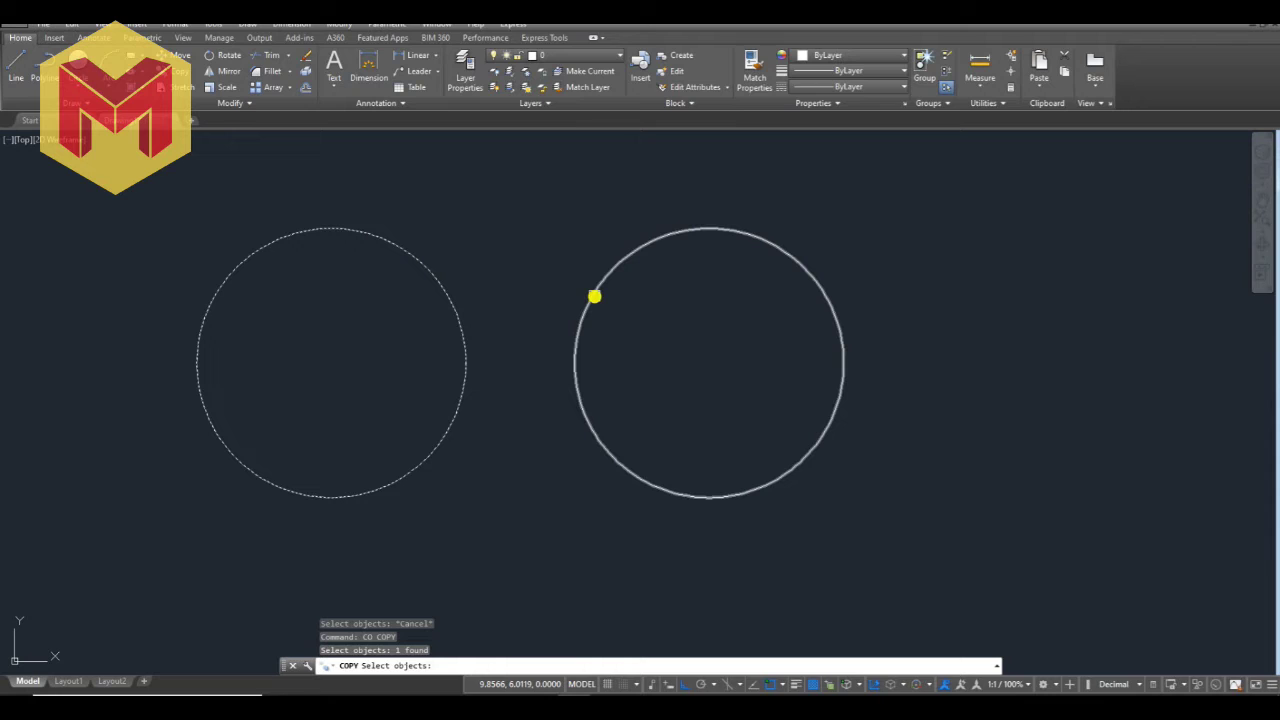
click(595, 296)
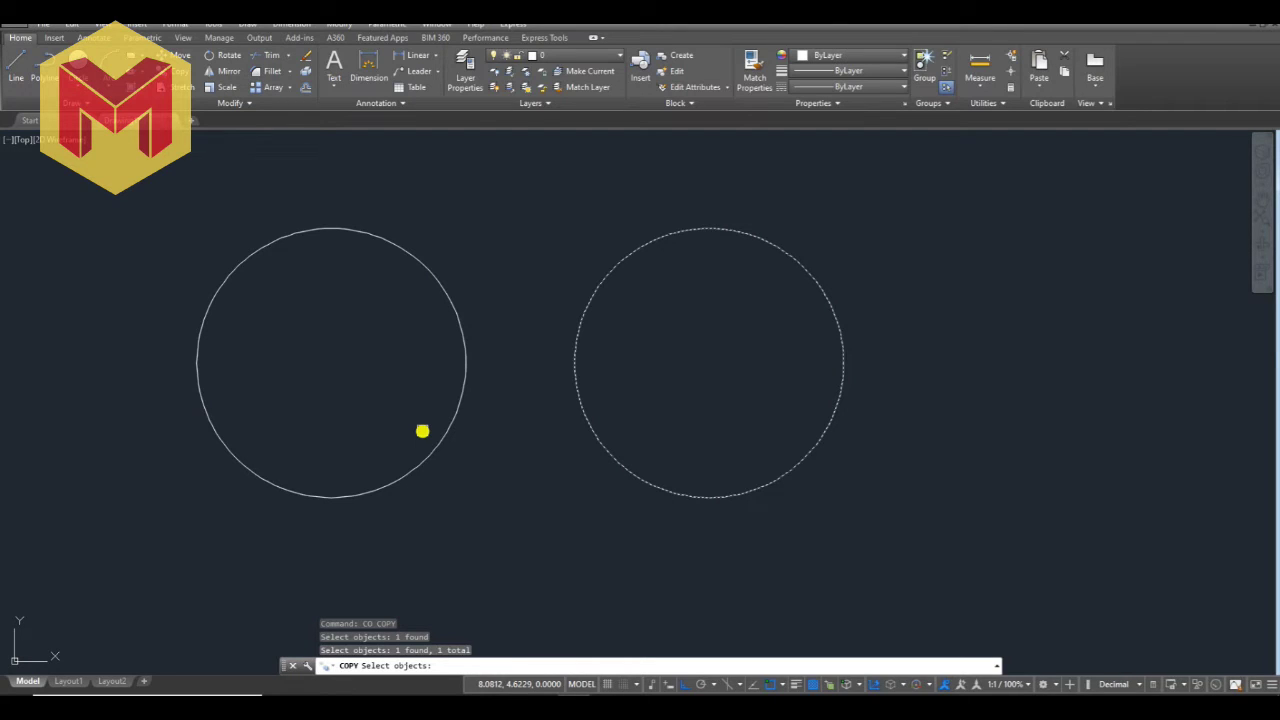
click(465, 390)
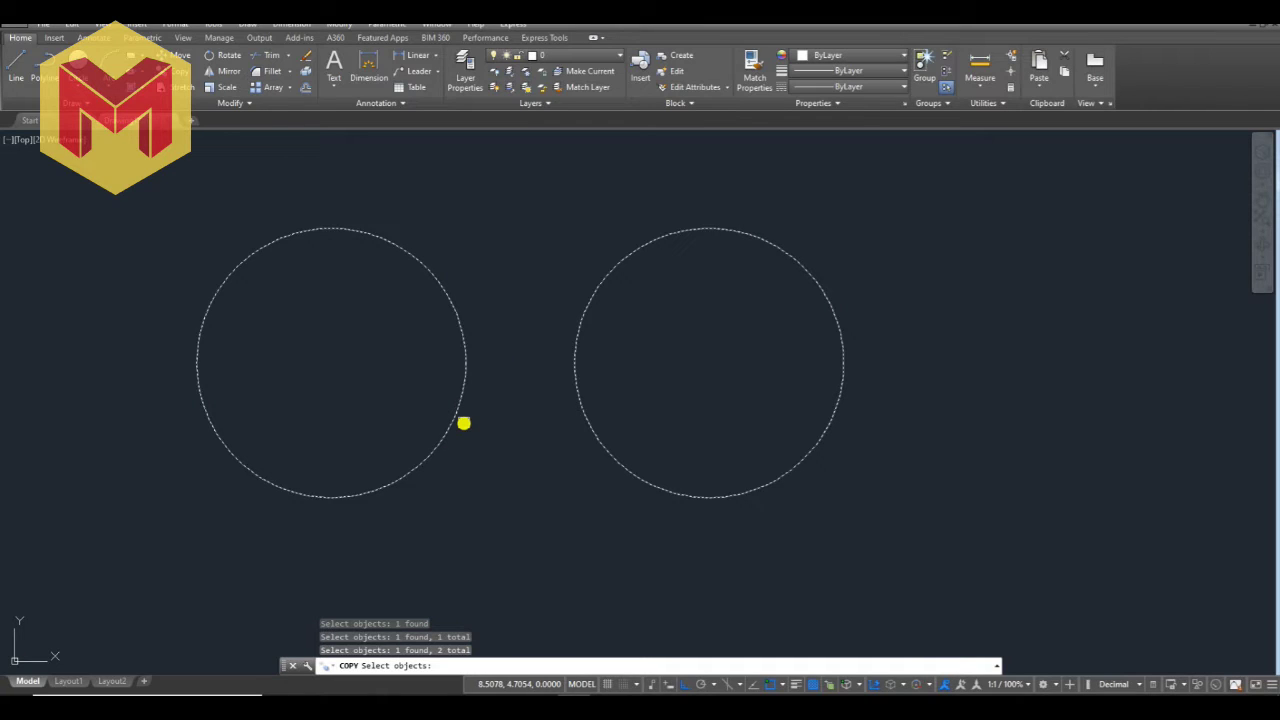
key(Escape)
Step: Disable the "Use Shift to add to selection" selection mode in the Options dialog
text(op)
key(Return)
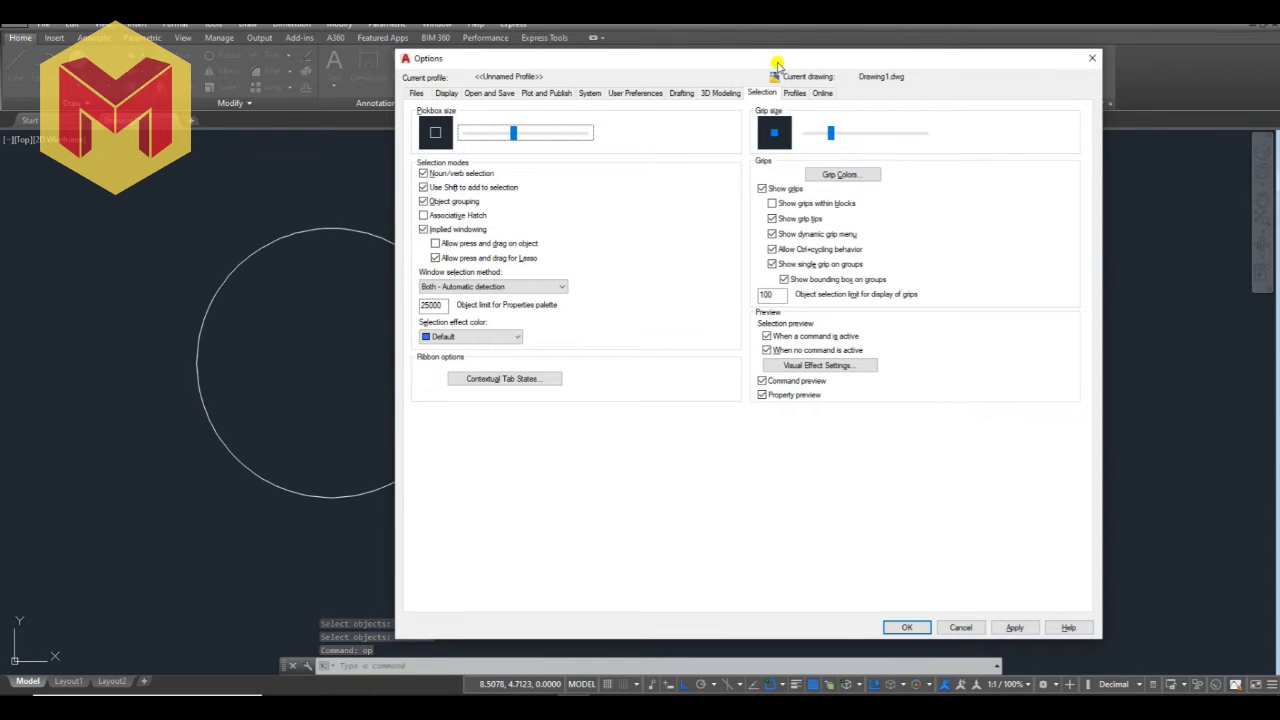
click(760, 92)
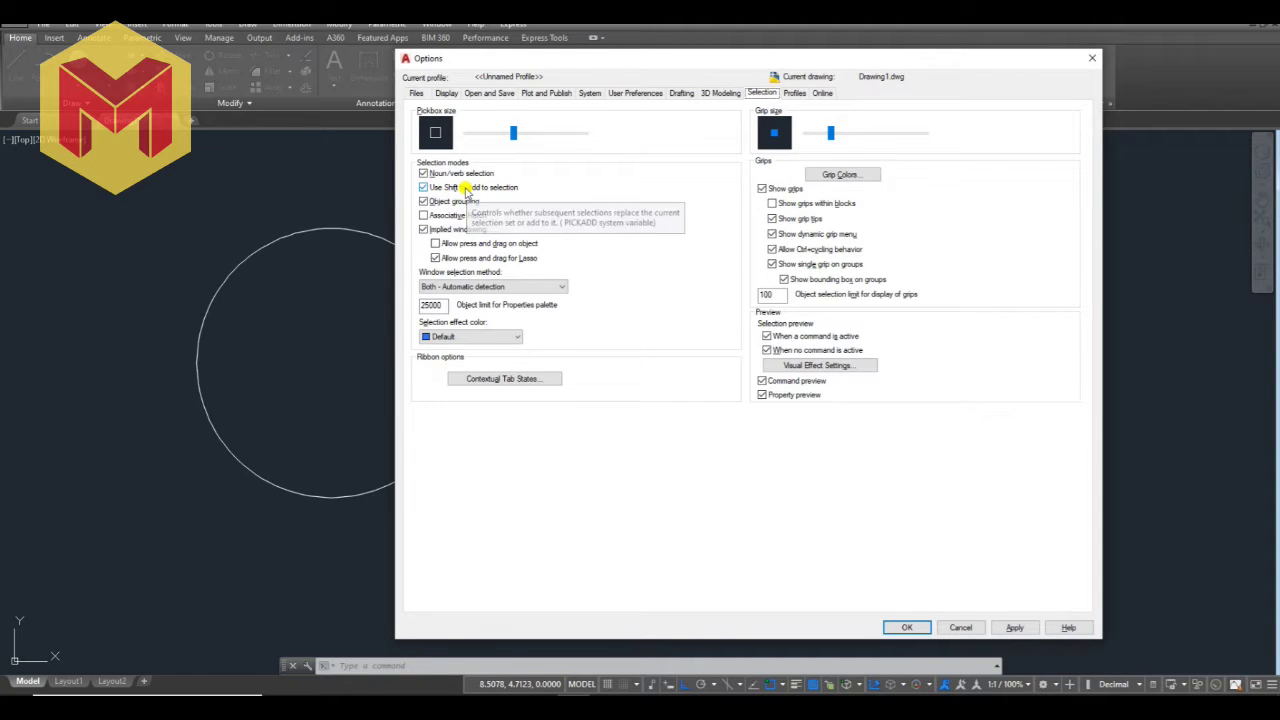
click(424, 187)
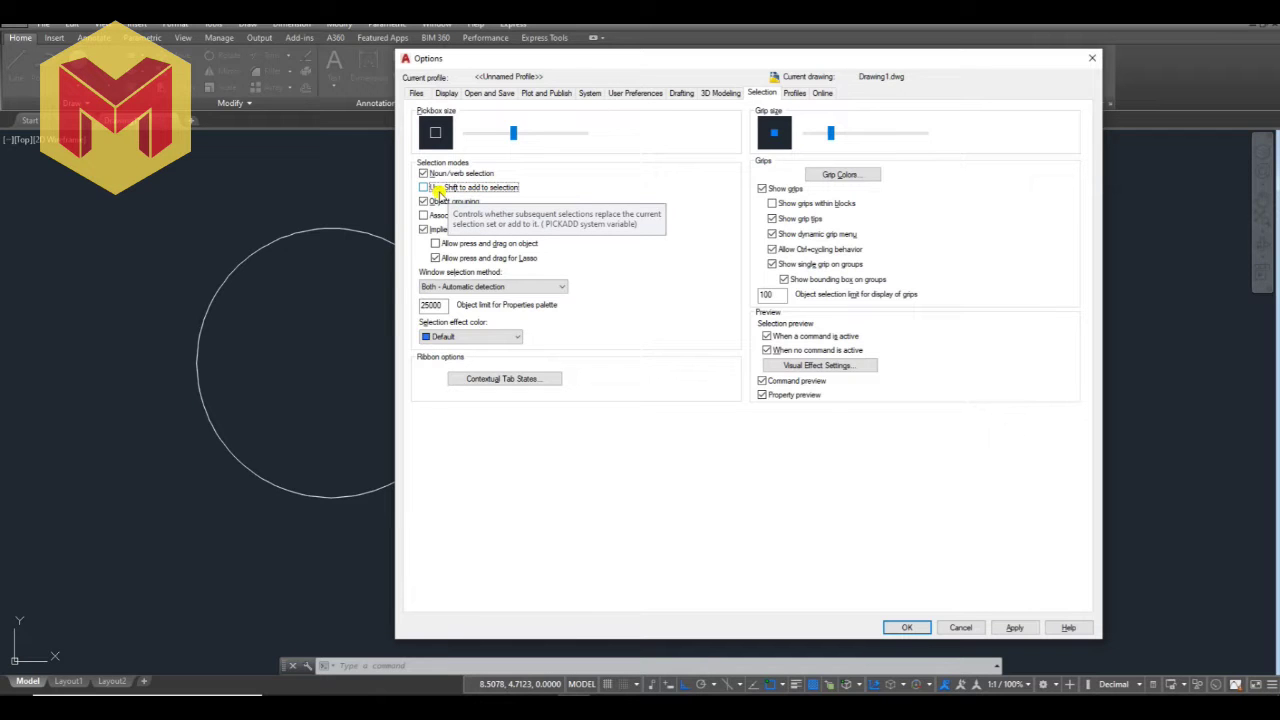
click(900, 627)
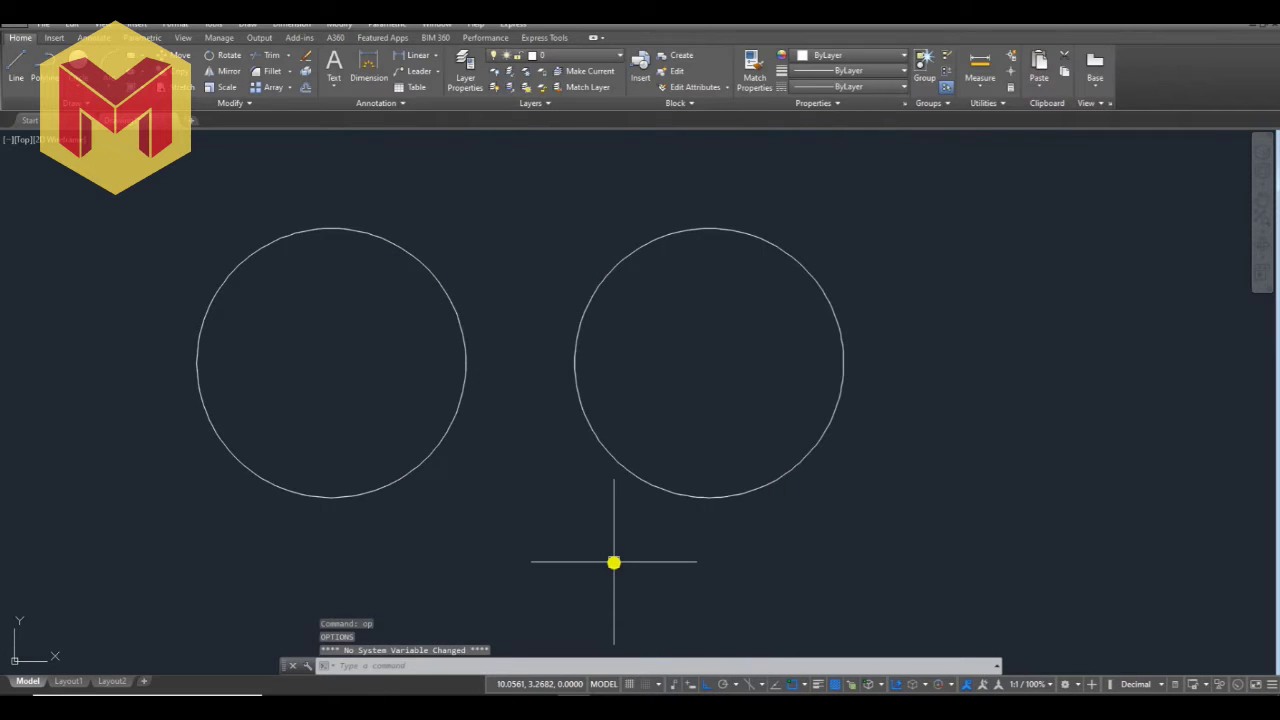
Step: Copy both circles straight up by about 4.2 units, picking them one by one
text(co)
key(Return)
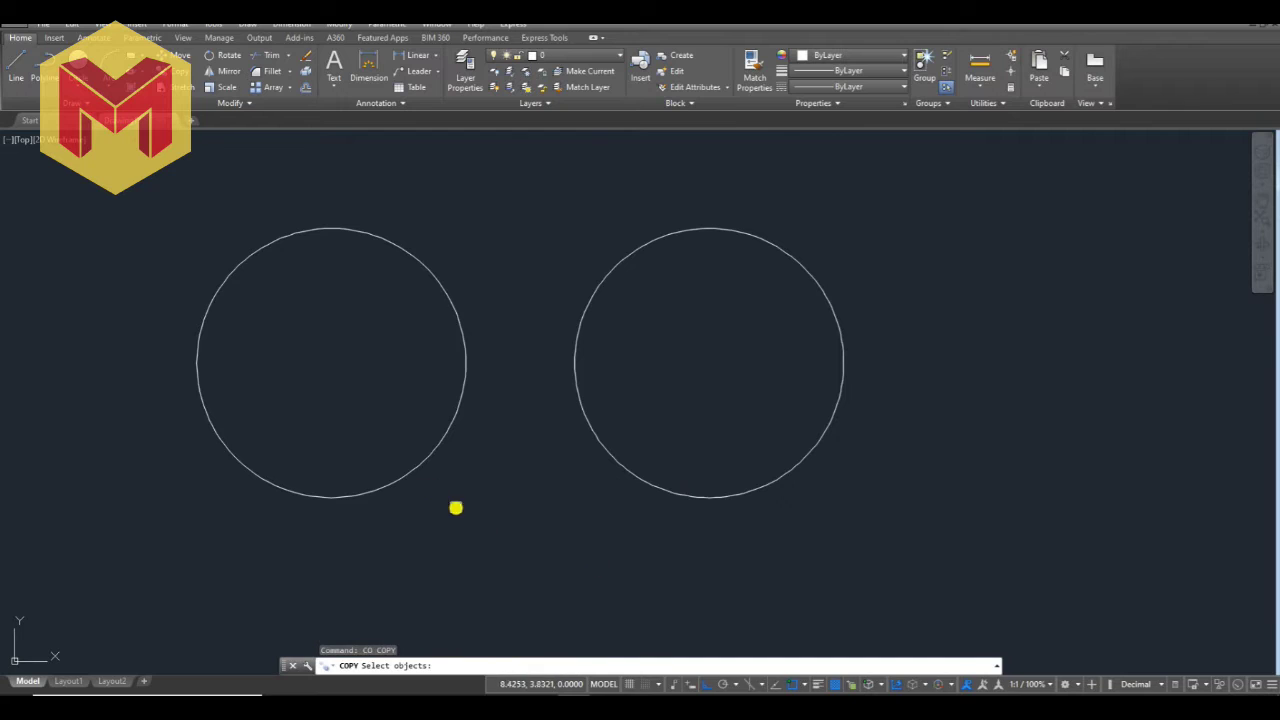
click(420, 469)
click(626, 471)
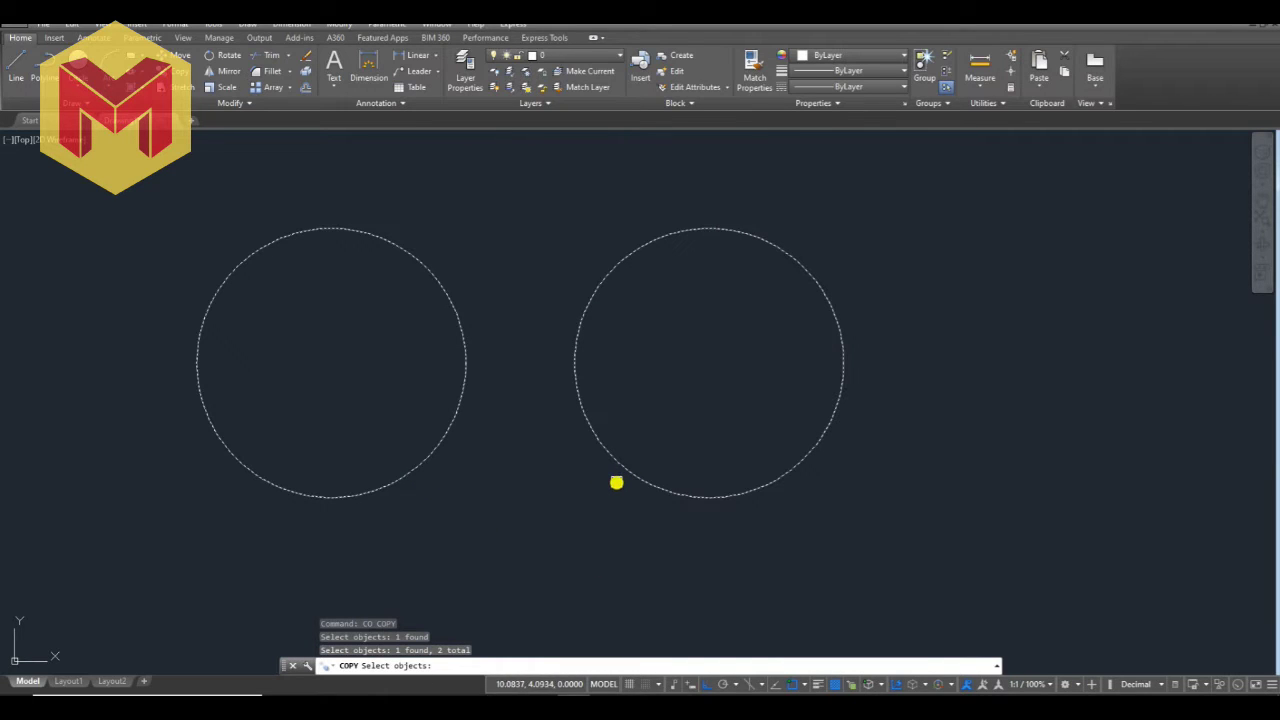
key(Return)
scroll(534, 538, down, 4)
click(534, 520)
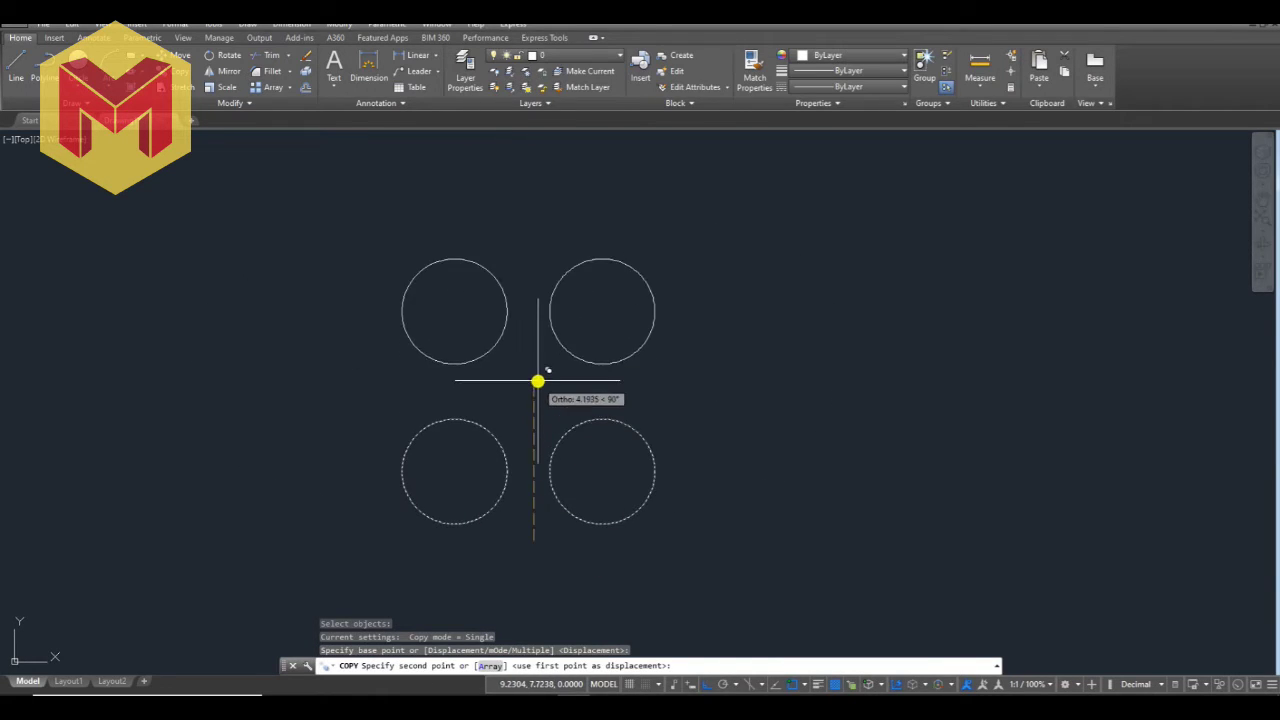
click(537, 377)
key(Return)
Step: Delete the lower, original pair of circles
scroll(532, 383, up, 2)
key(Escape)
scroll(594, 417, up, 2)
key(Delete)
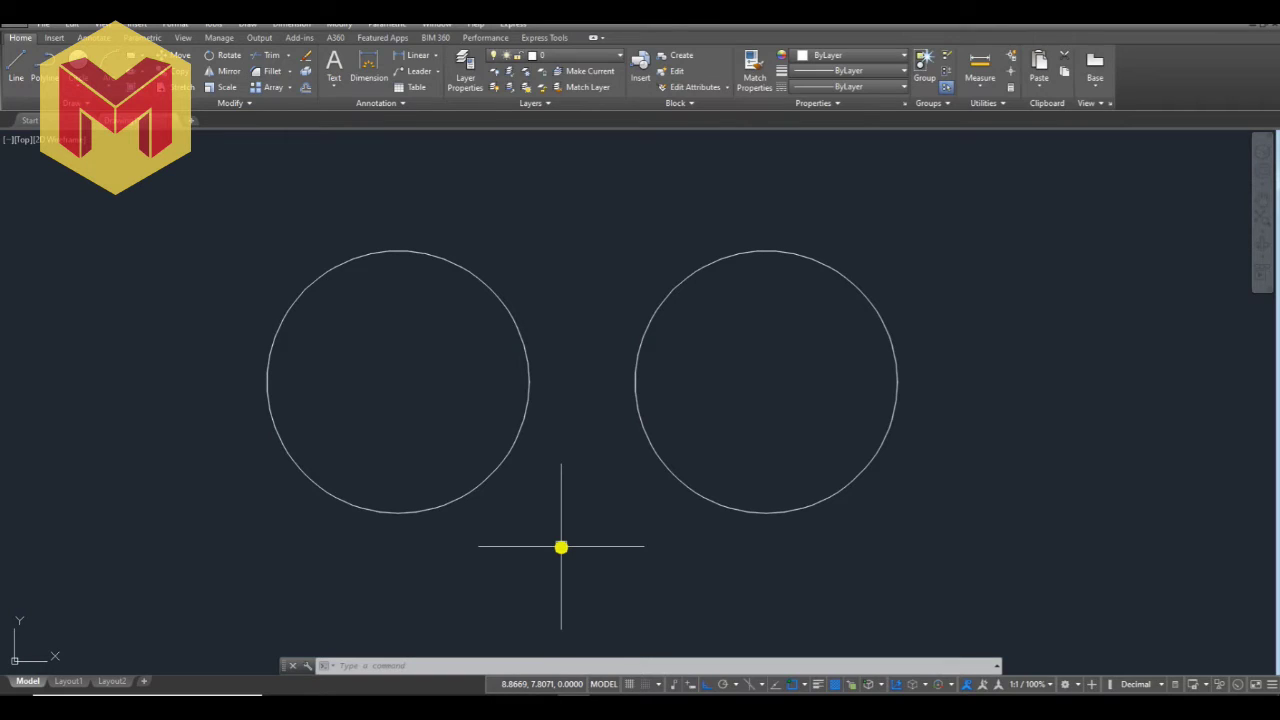
Step: Copy the pair of circles straight up twice using the Multiple copy mode
text(co)
key(Return)
click(737, 449)
click(353, 511)
scroll(353, 511, down, 4)
key(Return)
click(634, 503)
click(634, 391)
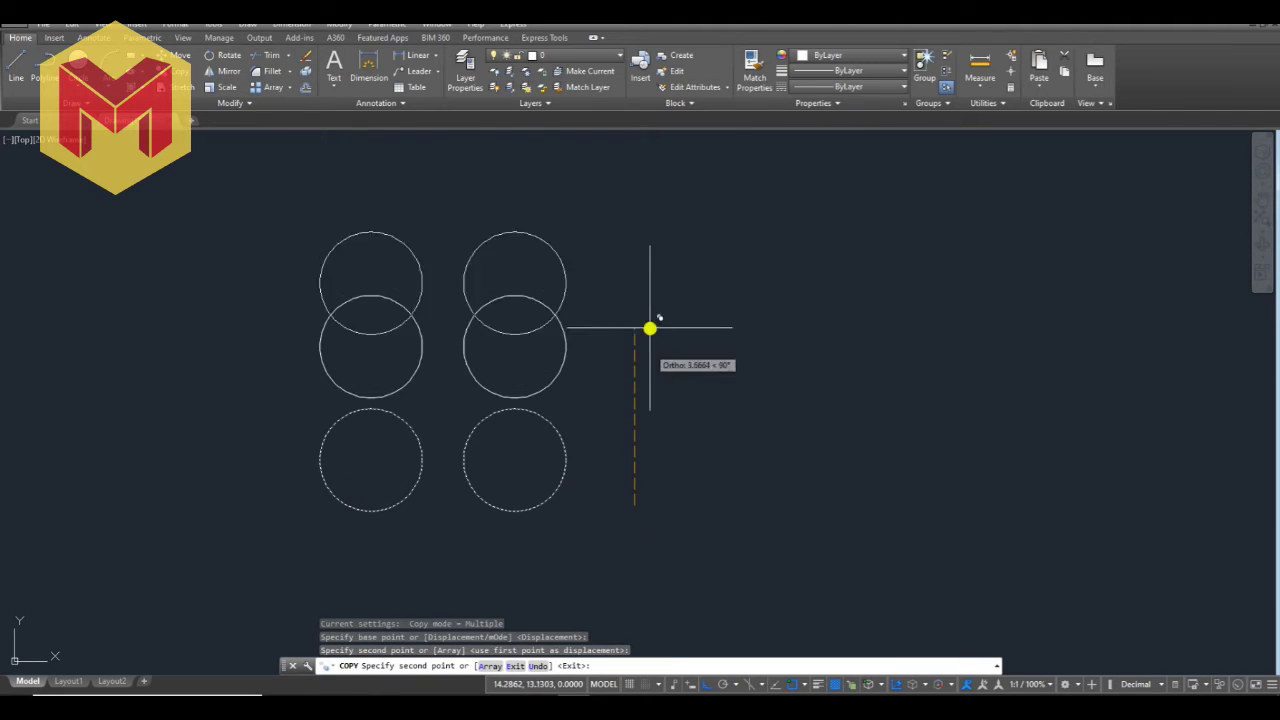
click(657, 249)
middle_drag(657, 249, 663, 353)
key(Return)
Step: Delete the copied circles above the original pair
scroll(691, 211, down, 2)
click(703, 194)
click(409, 369)
key(Delete)
scroll(545, 435, up, 6)
middle_drag(545, 435, 430, 428)
middle_drag(803, 420, 971, 317)
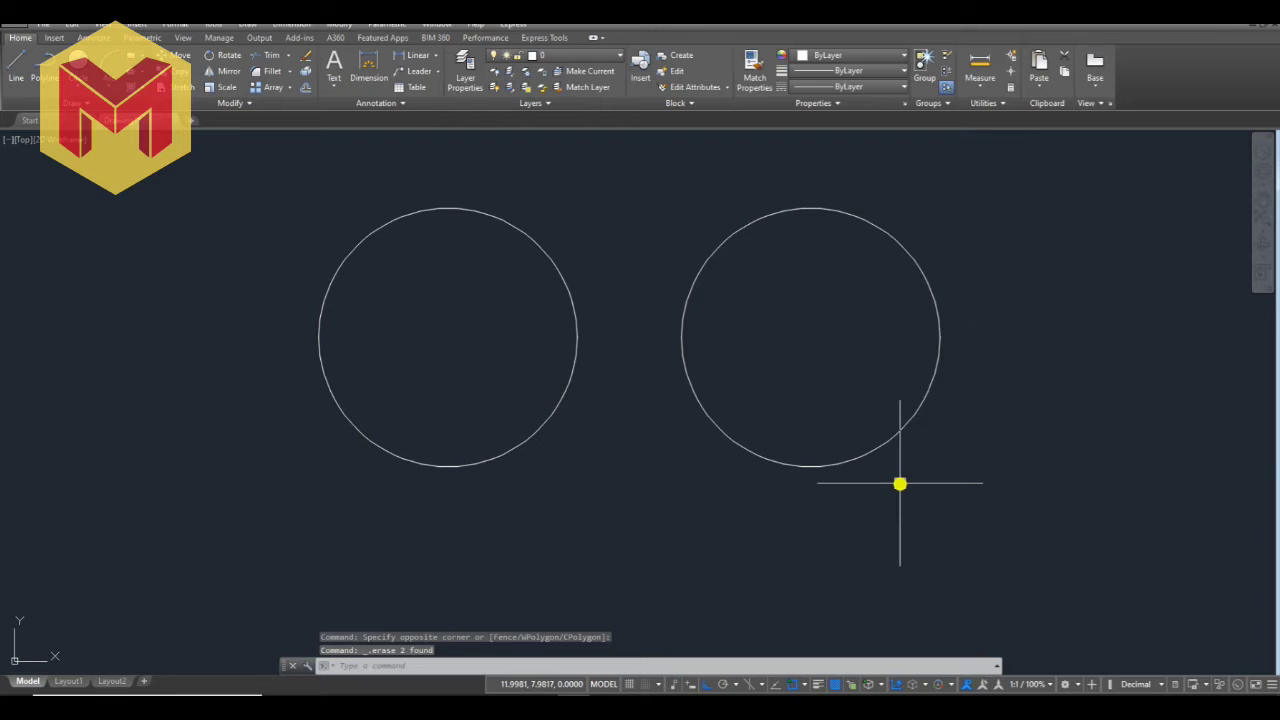
Step: Copy both circles straight up once in Single copy mode, clear of the original pair
text(co)
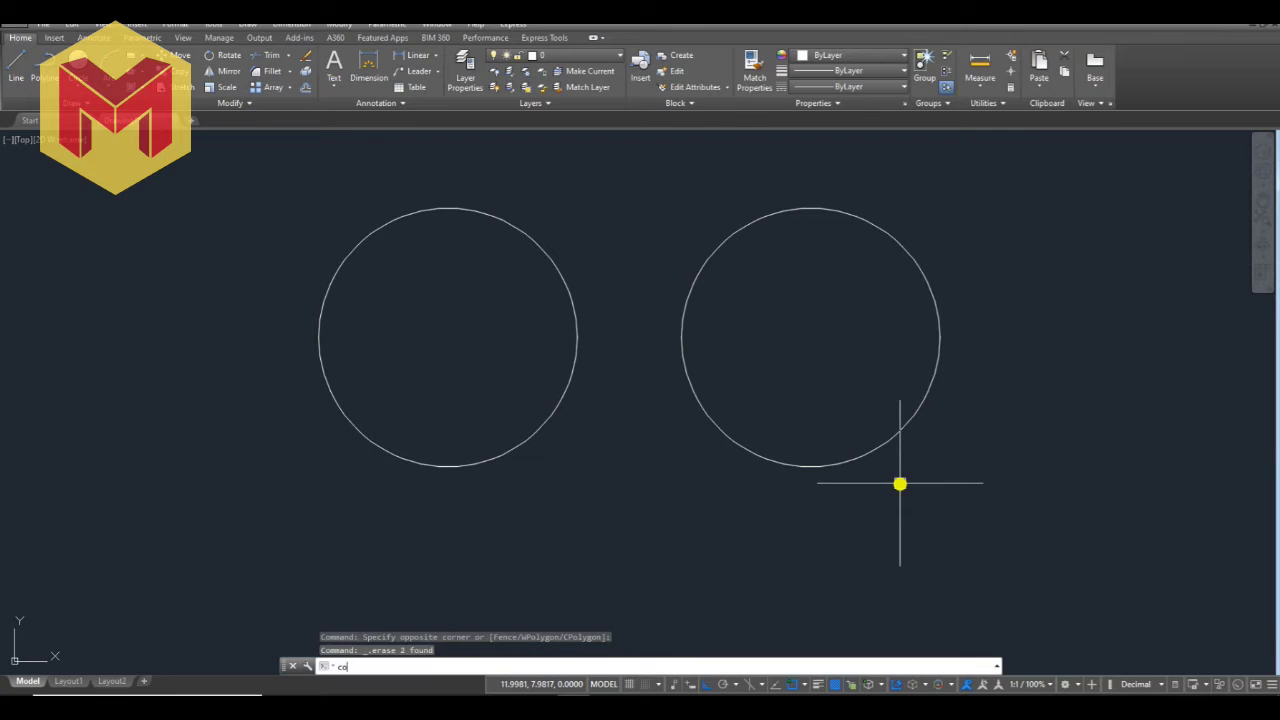
key(Return)
click(818, 355)
click(449, 486)
key(Return)
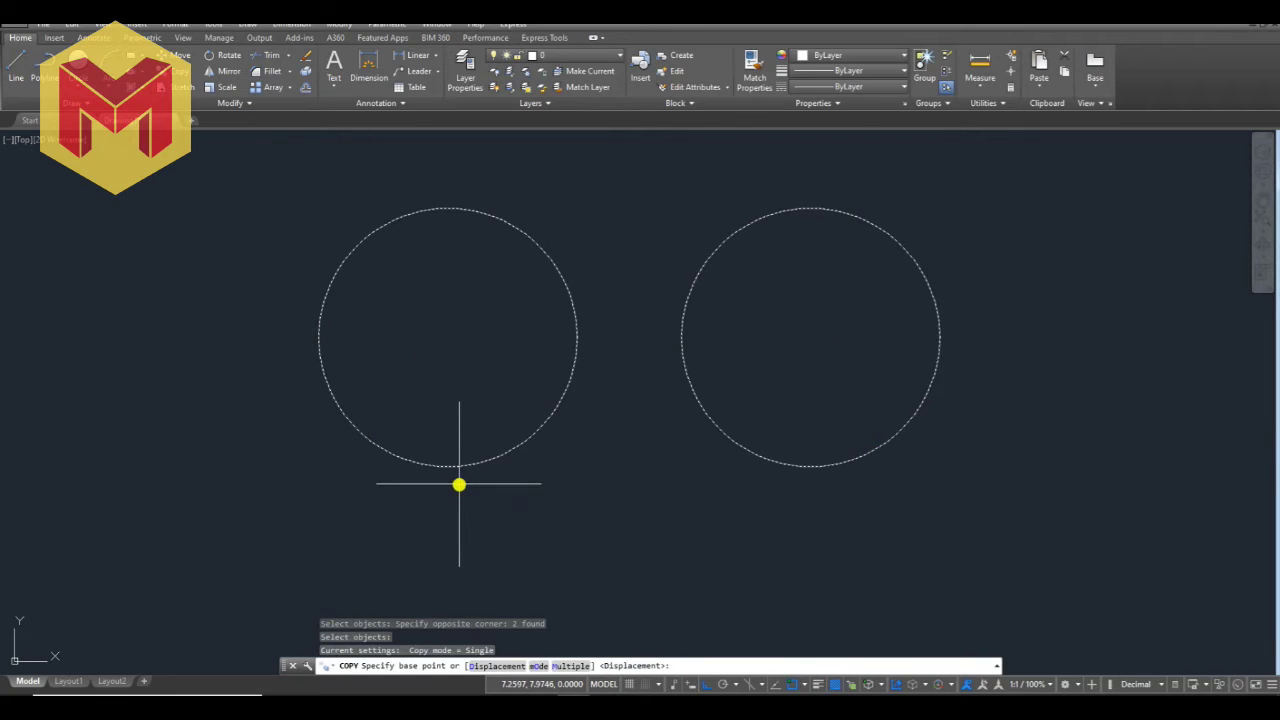
scroll(578, 628, down, 2)
click(874, 551)
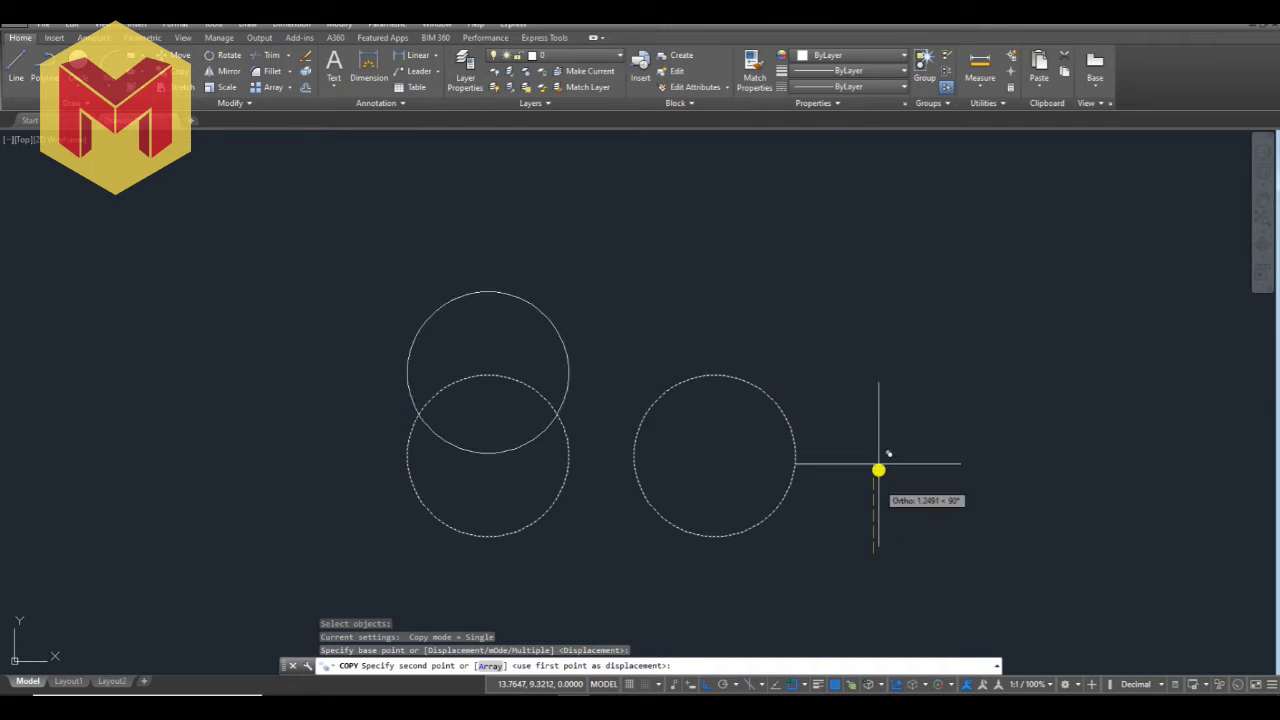
click(874, 362)
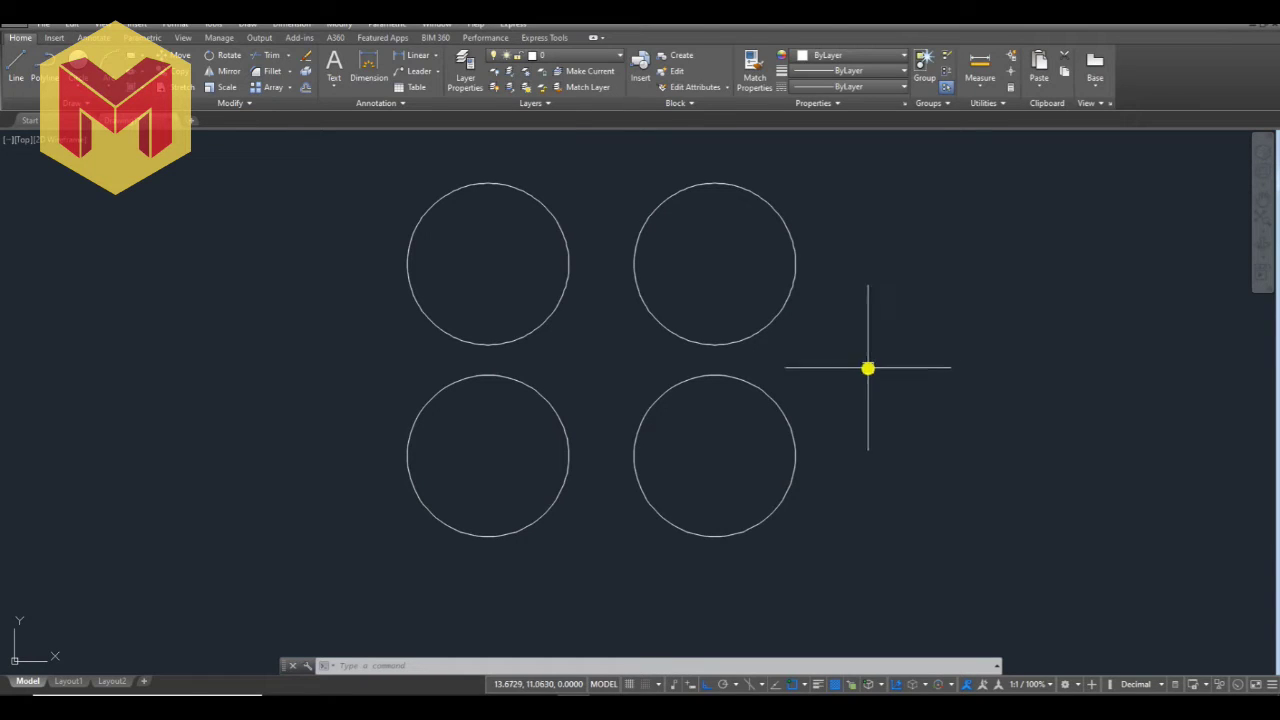
Step: Start copying the upper pair of circles and change the copy mode to Multiple
middle_drag(866, 391, 829, 443)
text(co)
key(Return)
click(691, 317)
click(416, 412)
key(Return)
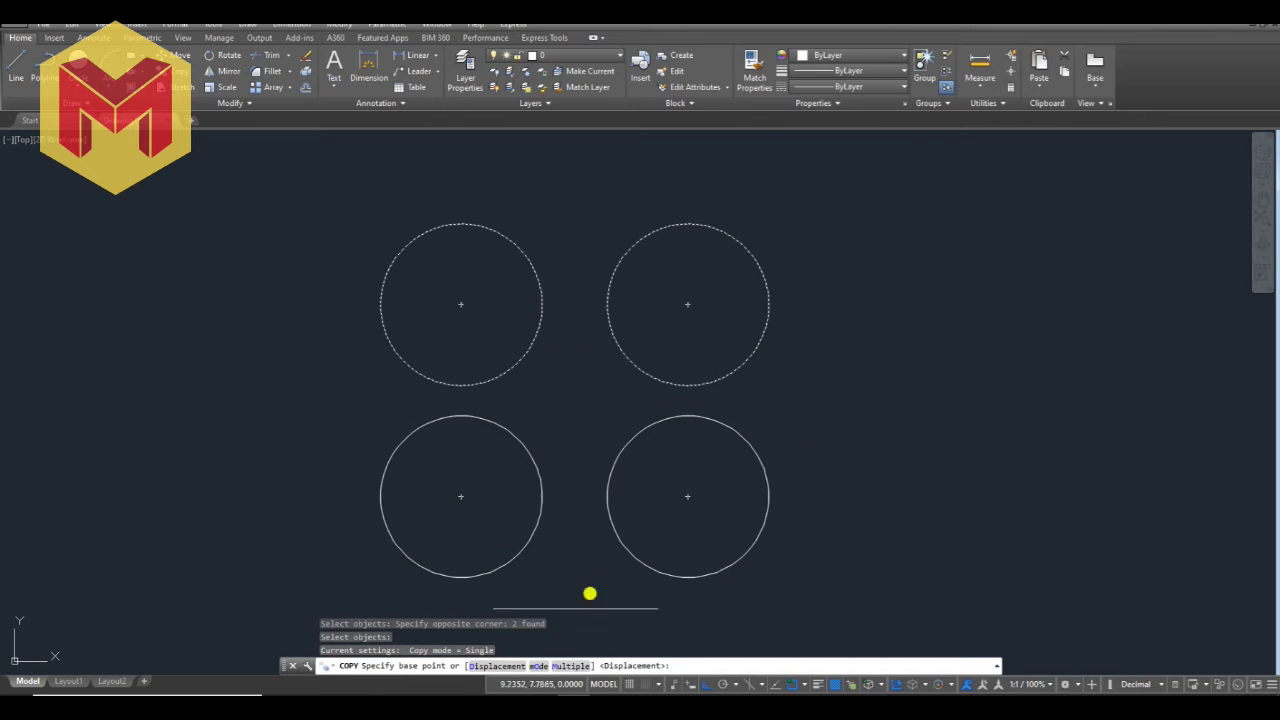
click(538, 667)
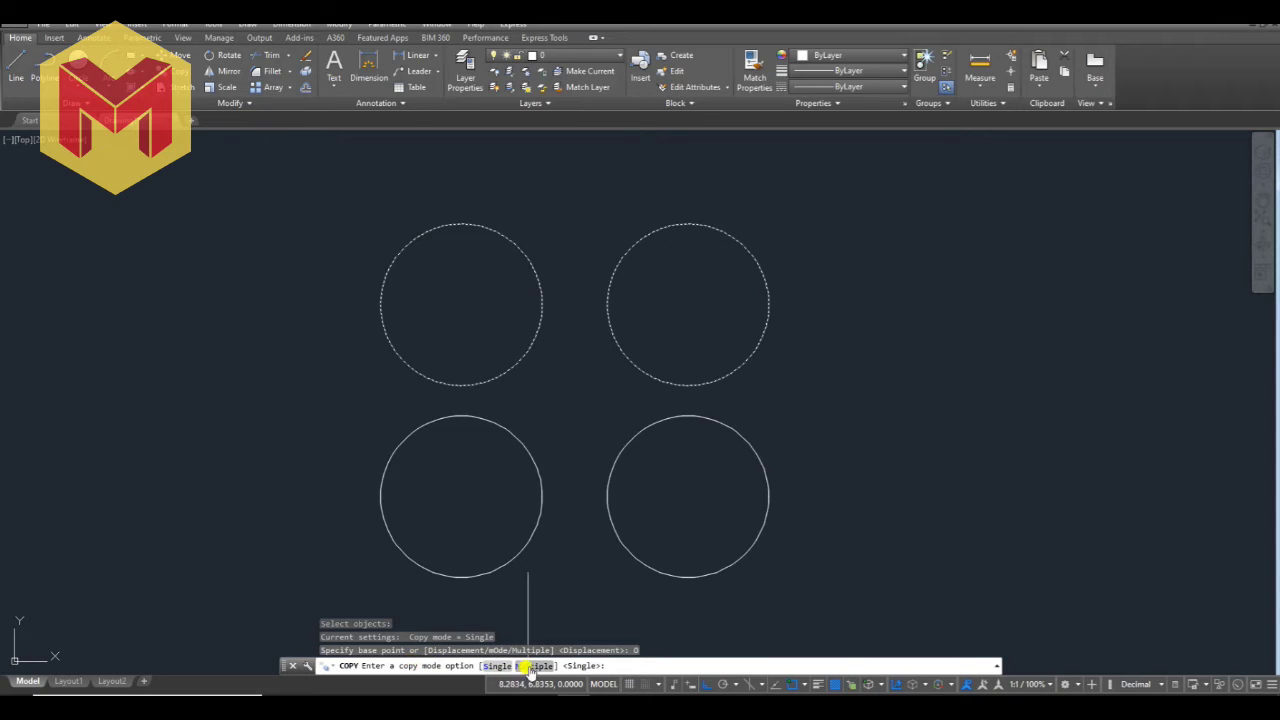
click(533, 666)
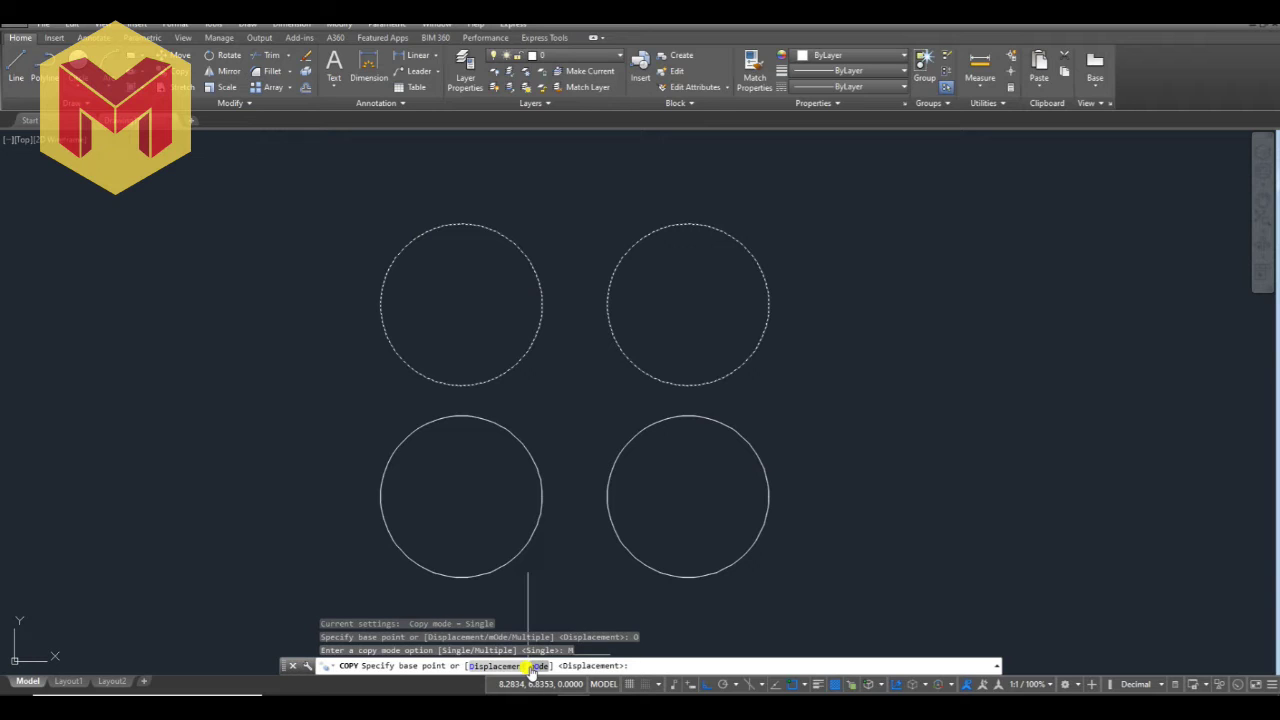
Step: Place copies of the selected pair about 3.0 and 6.7 units above it and further copies to its right
scroll(540, 635, down, 2)
click(784, 500)
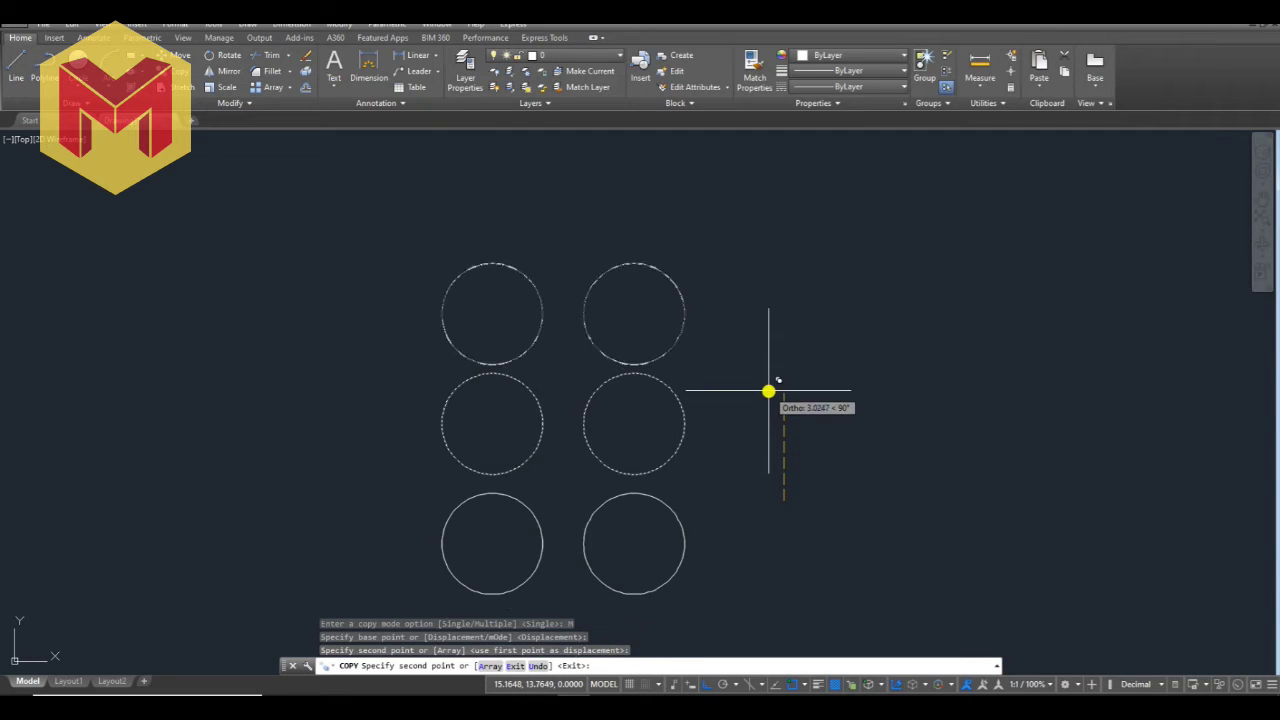
click(768, 391)
middle_drag(777, 284, 777, 391)
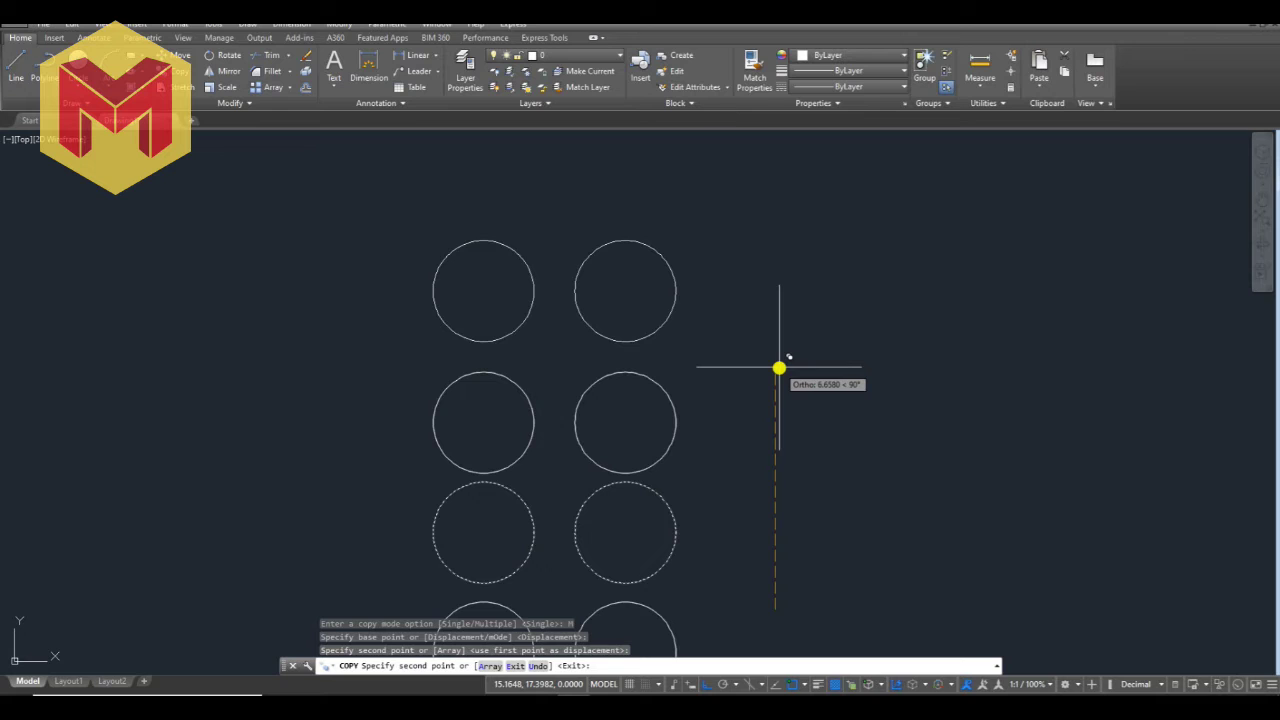
click(779, 368)
scroll(775, 340, down, 3)
click(780, 350)
scroll(988, 457, up, 5)
scroll(983, 468, down, 3)
key(Escape)
scroll(603, 408, up, 4)
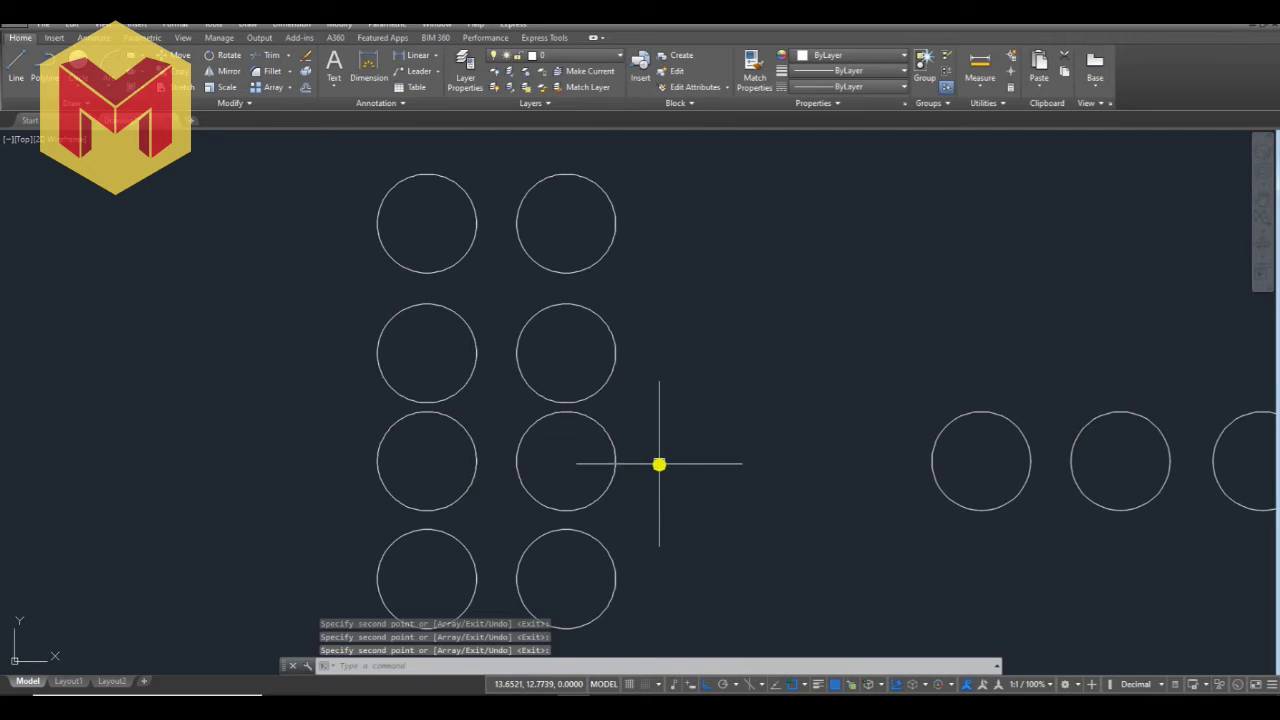
scroll(659, 460, down, 2)
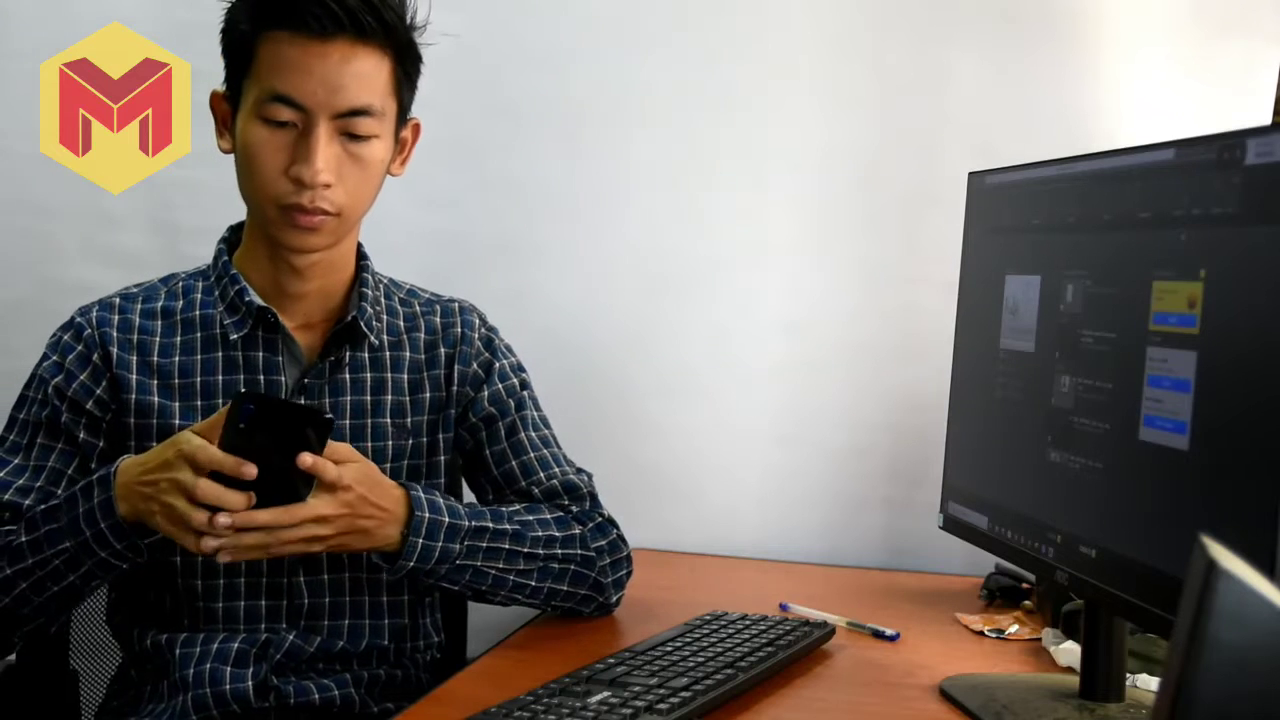
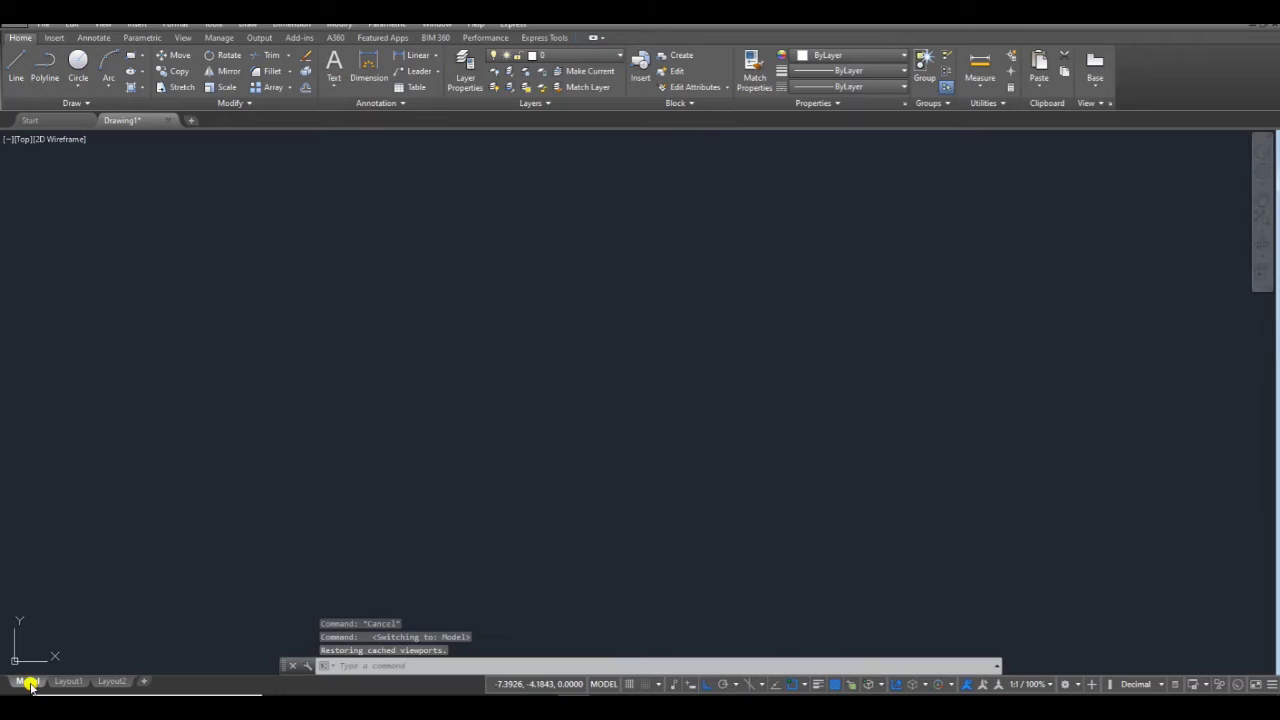
Step: Draw a circle near the middle of the empty model space view
text(c)
key(Return)
click(608, 346)
click(585, 438)
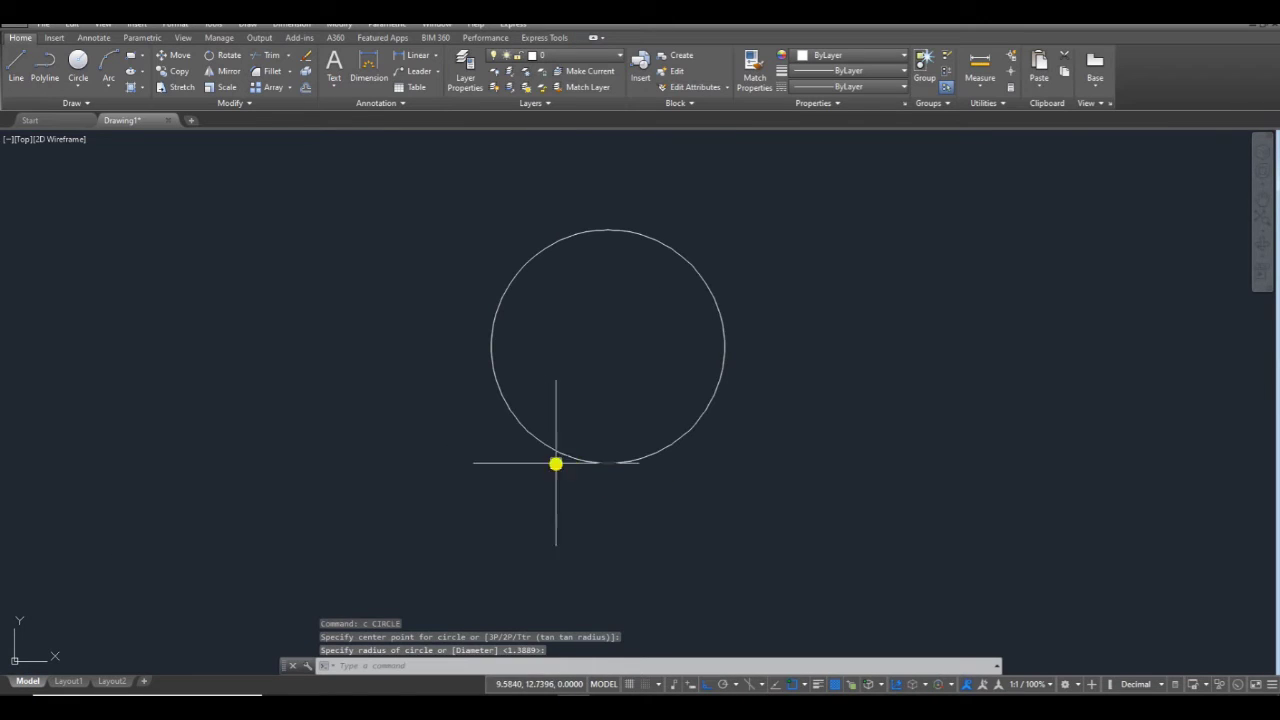
Step: Check the properties of the existing Layout1 viewport, close the palette and erase the viewport
click(72, 680)
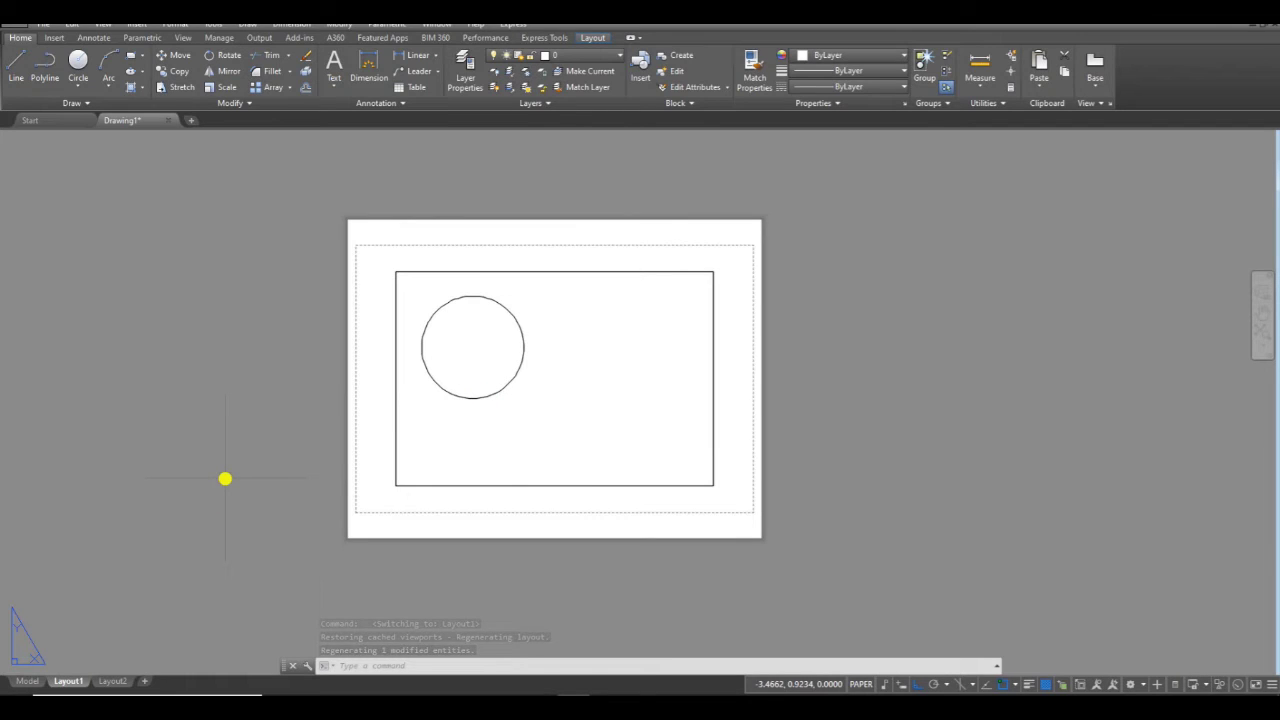
click(517, 271)
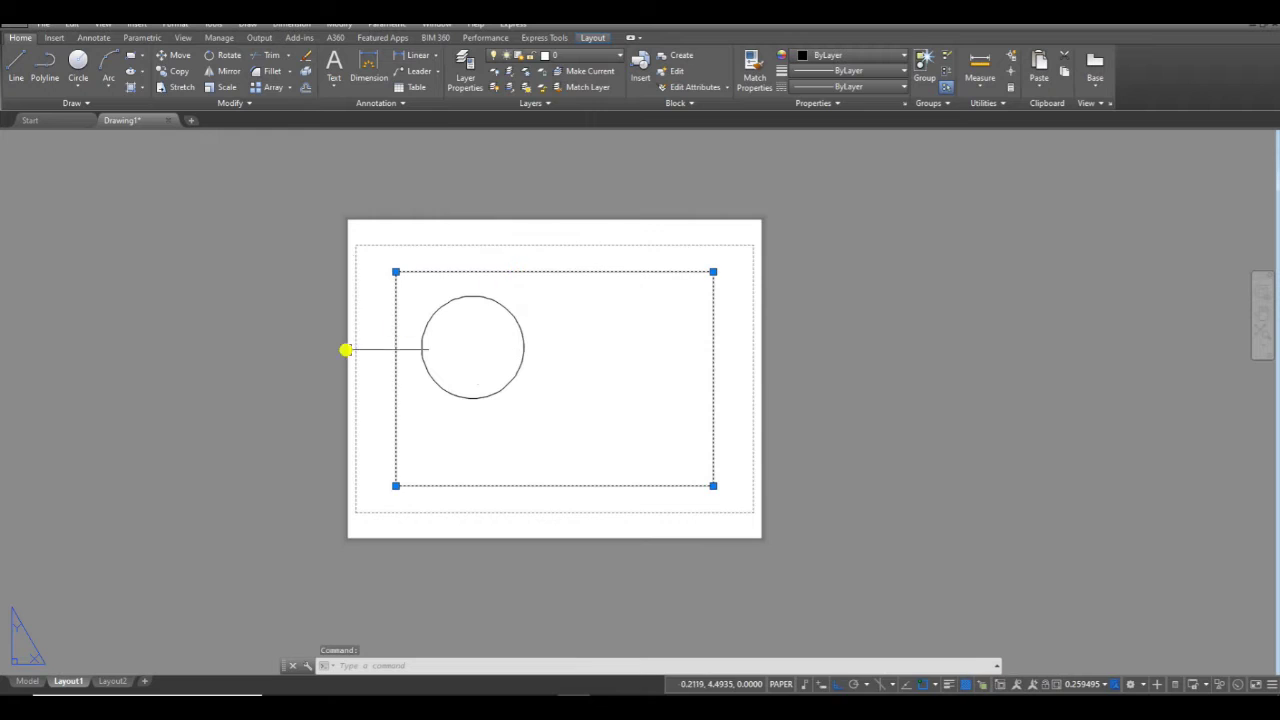
key(ctrl+1)
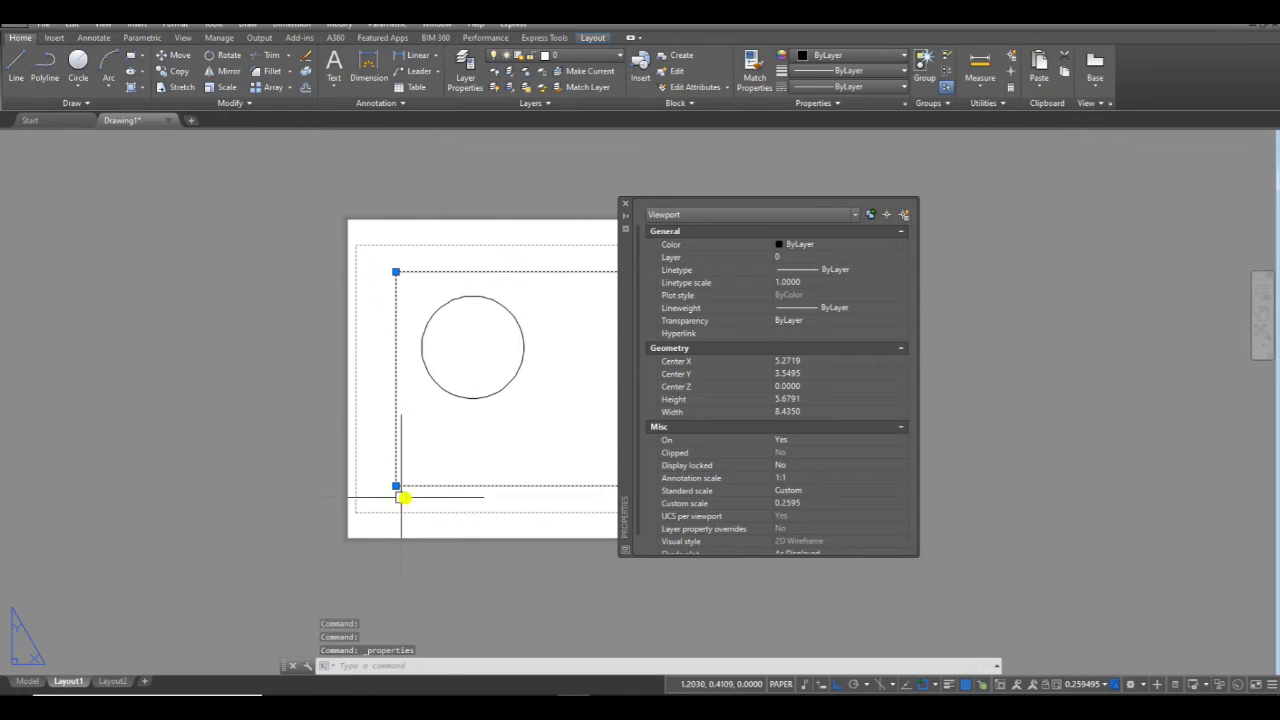
scroll(450, 336, up, 2)
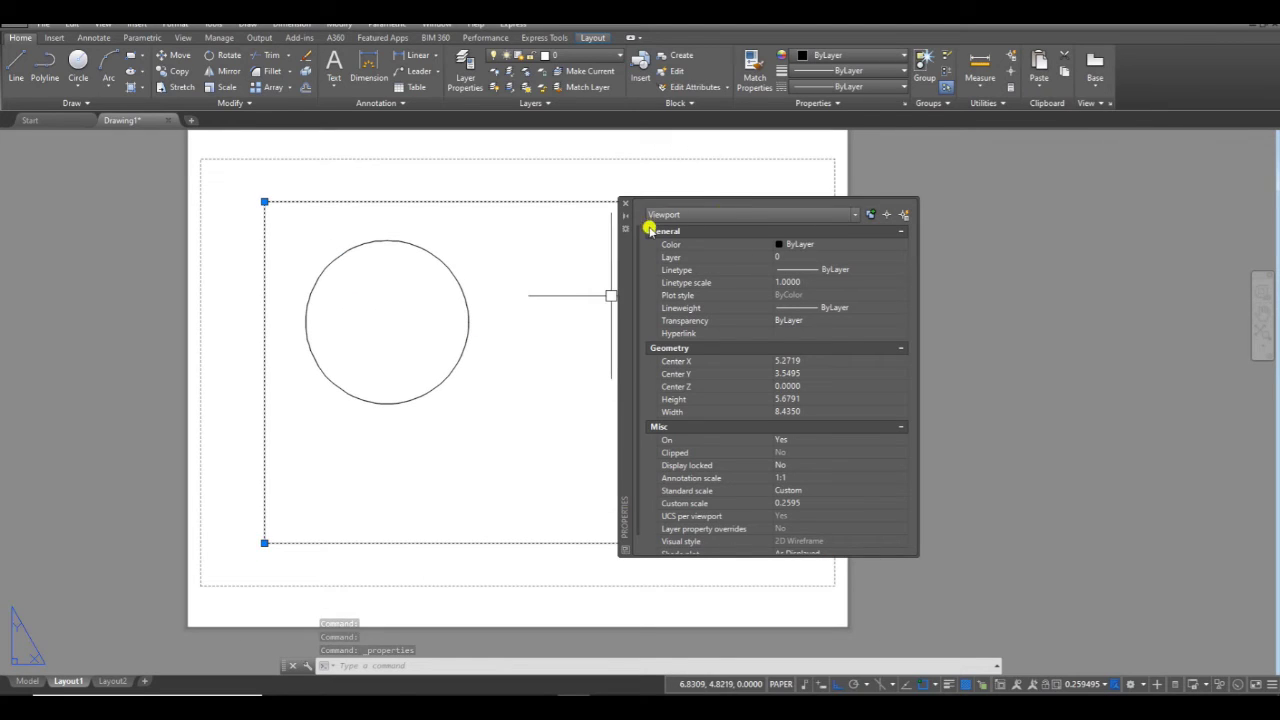
click(624, 204)
scroll(670, 312, down, 2)
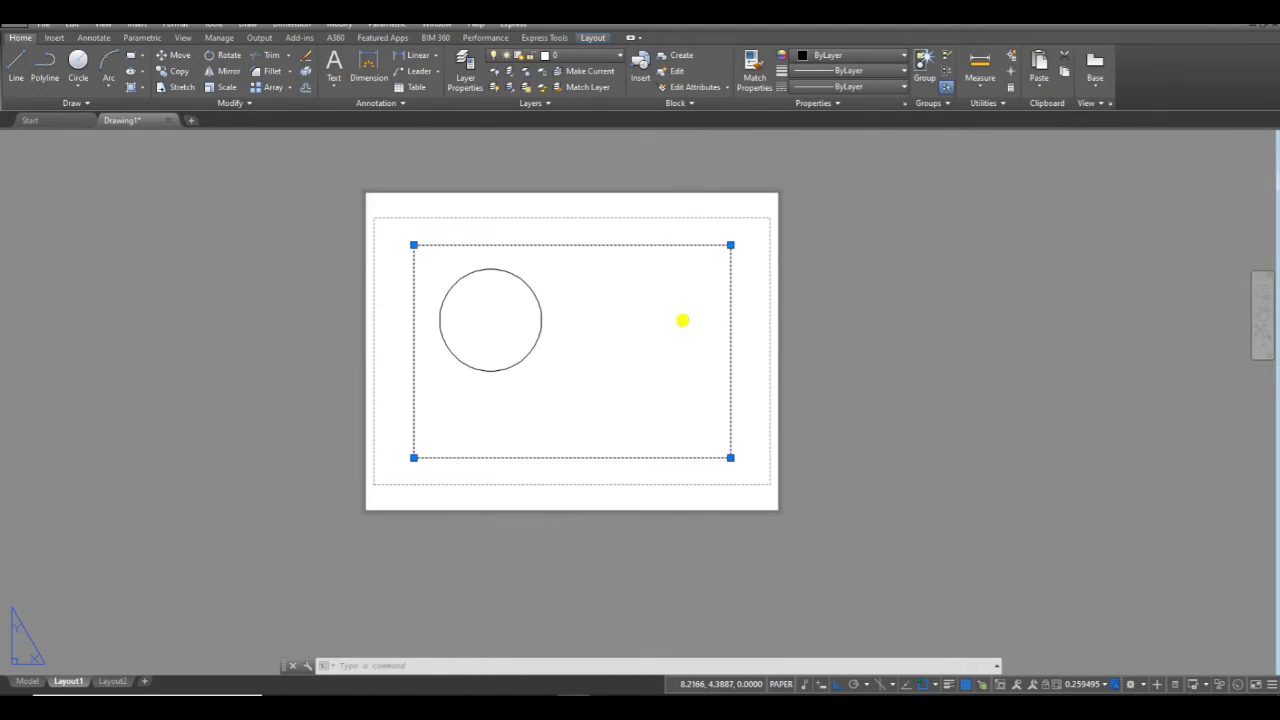
key(Delete)
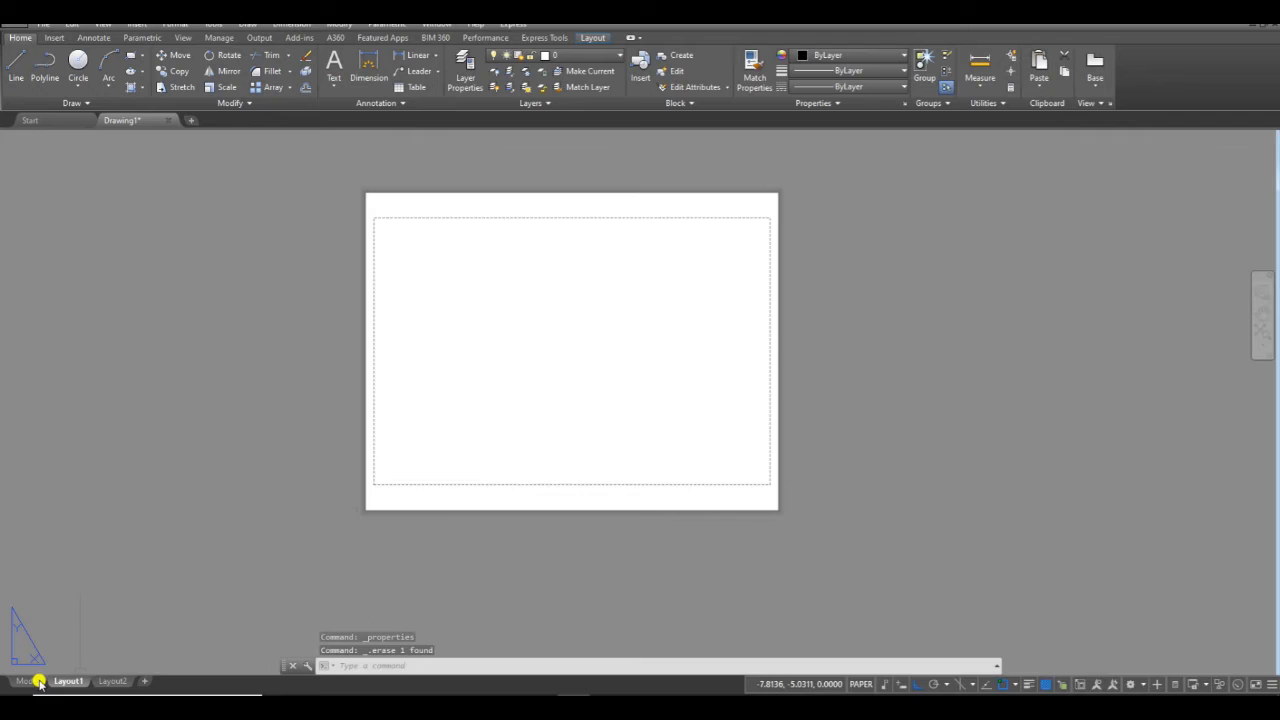
Step: Draw a second circle in model space, slightly smaller than the first and overlapping its right side
click(38, 682)
text(c)
key(Return)
click(779, 368)
click(700, 440)
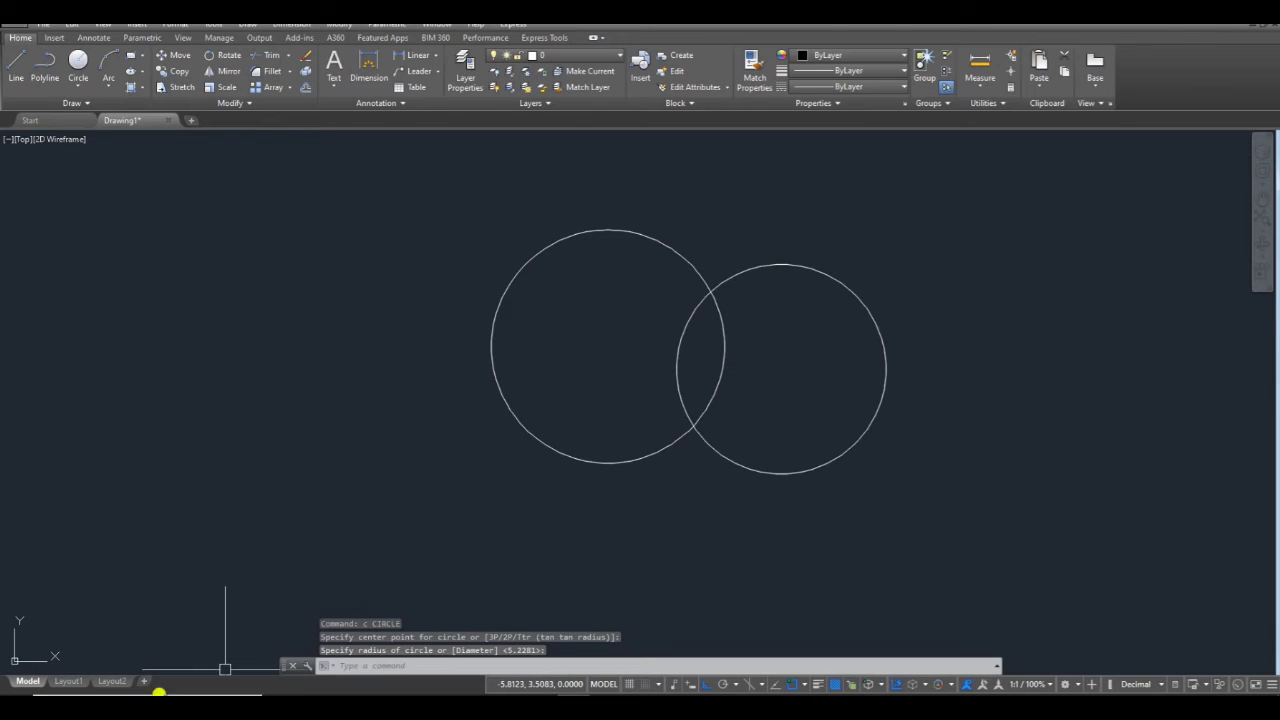
Step: Create a viewport on Layout1 with the MVIEW command's Fit option so it fills the printable area
click(68, 681)
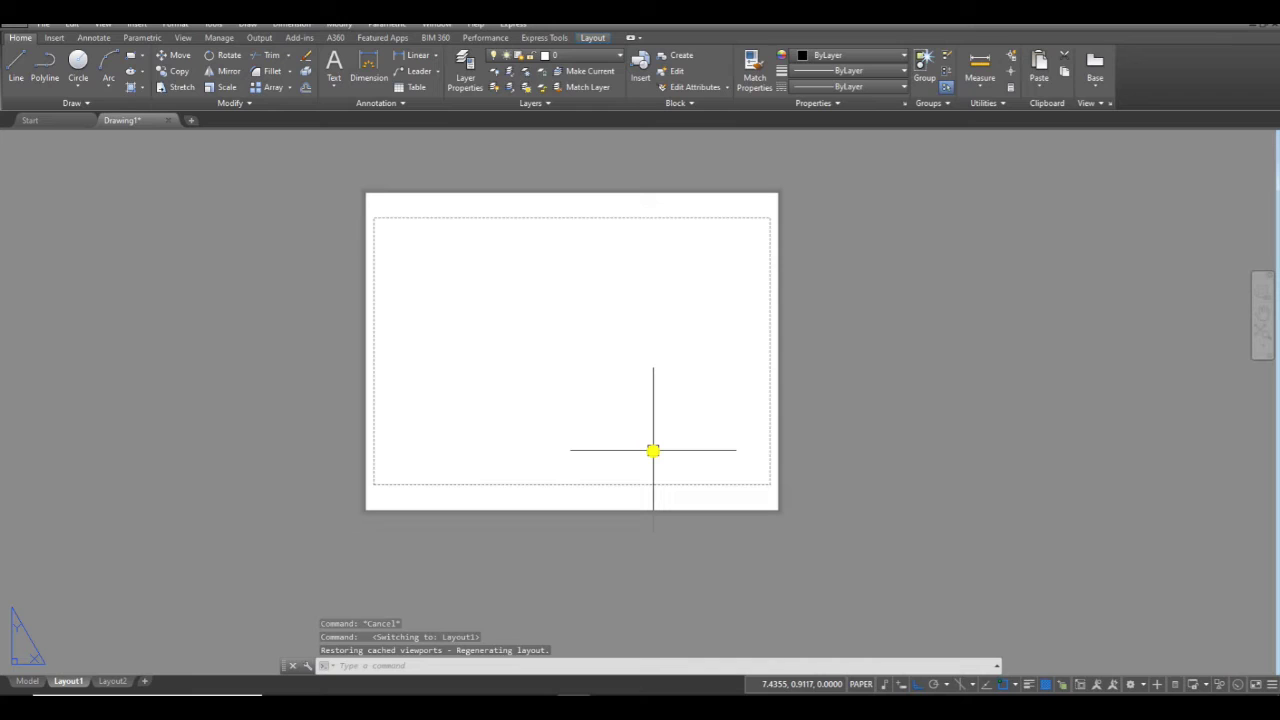
text(mv)
key(Return)
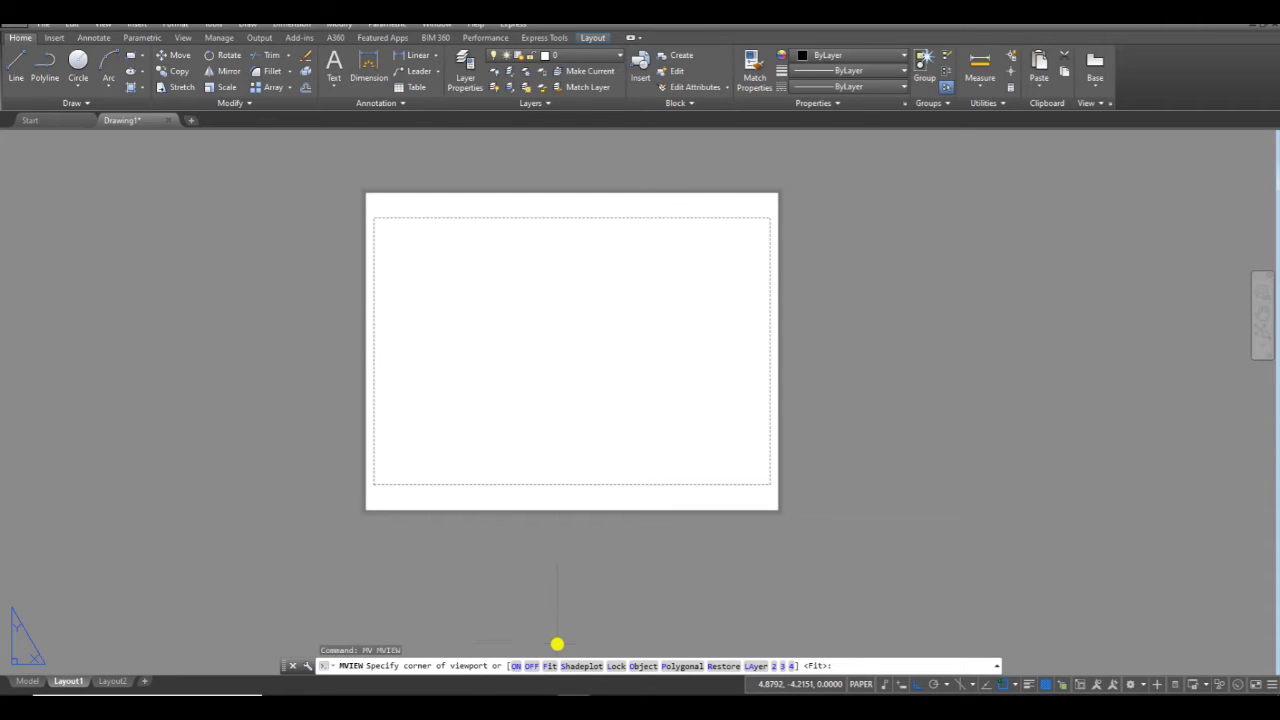
text(f)
key(Return)
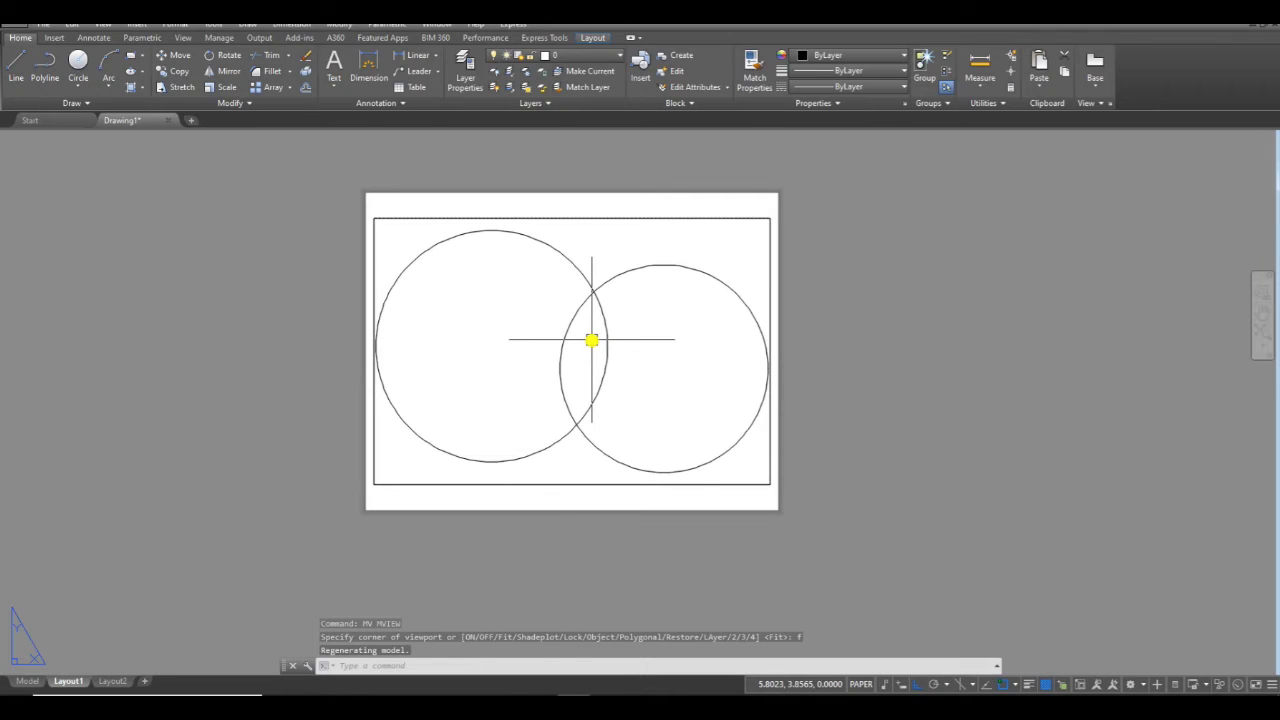
Step: Erase both circles from model space and draw two new overlapping circles, the larger one lower right of the smaller
click(660, 218)
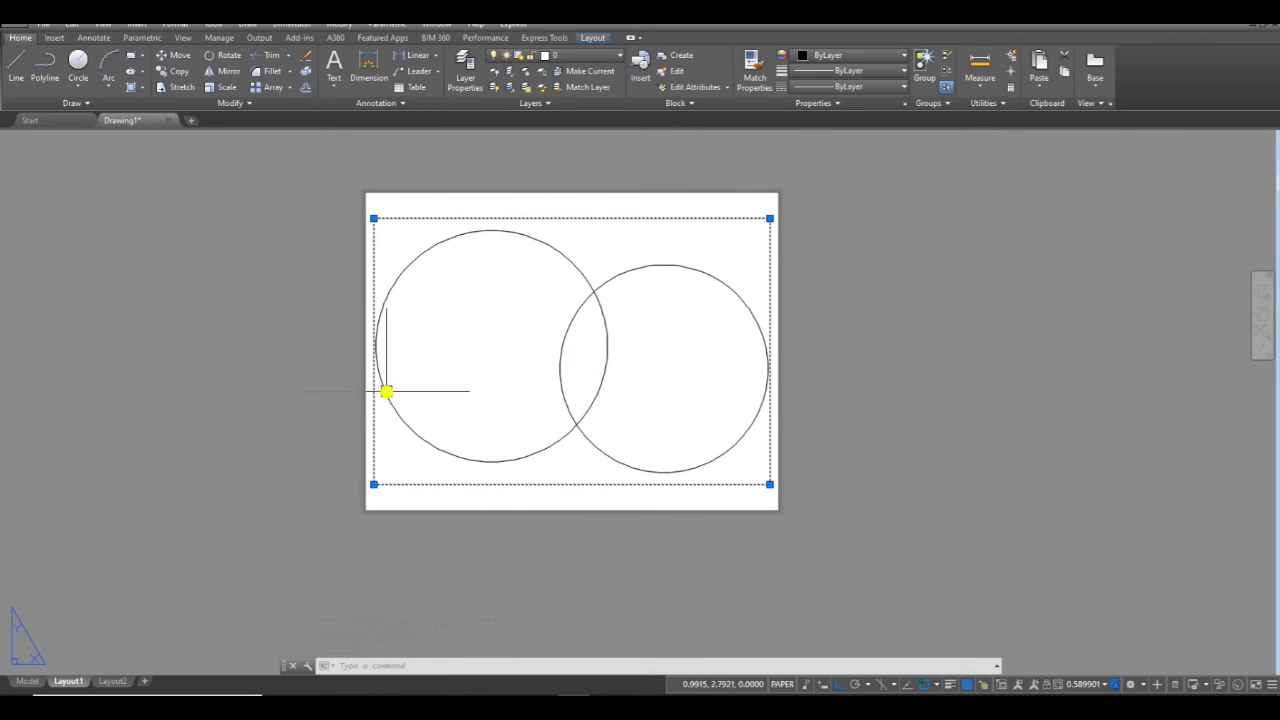
click(27, 681)
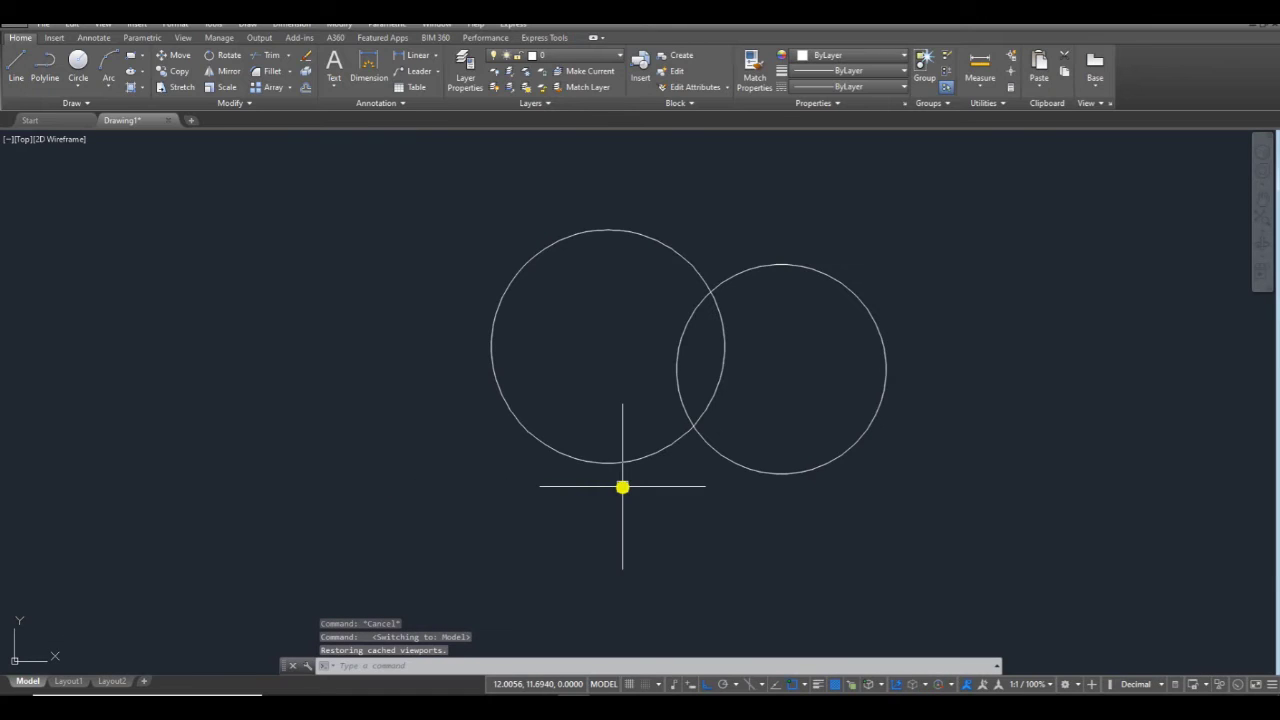
click(703, 517)
click(549, 343)
key(Delete)
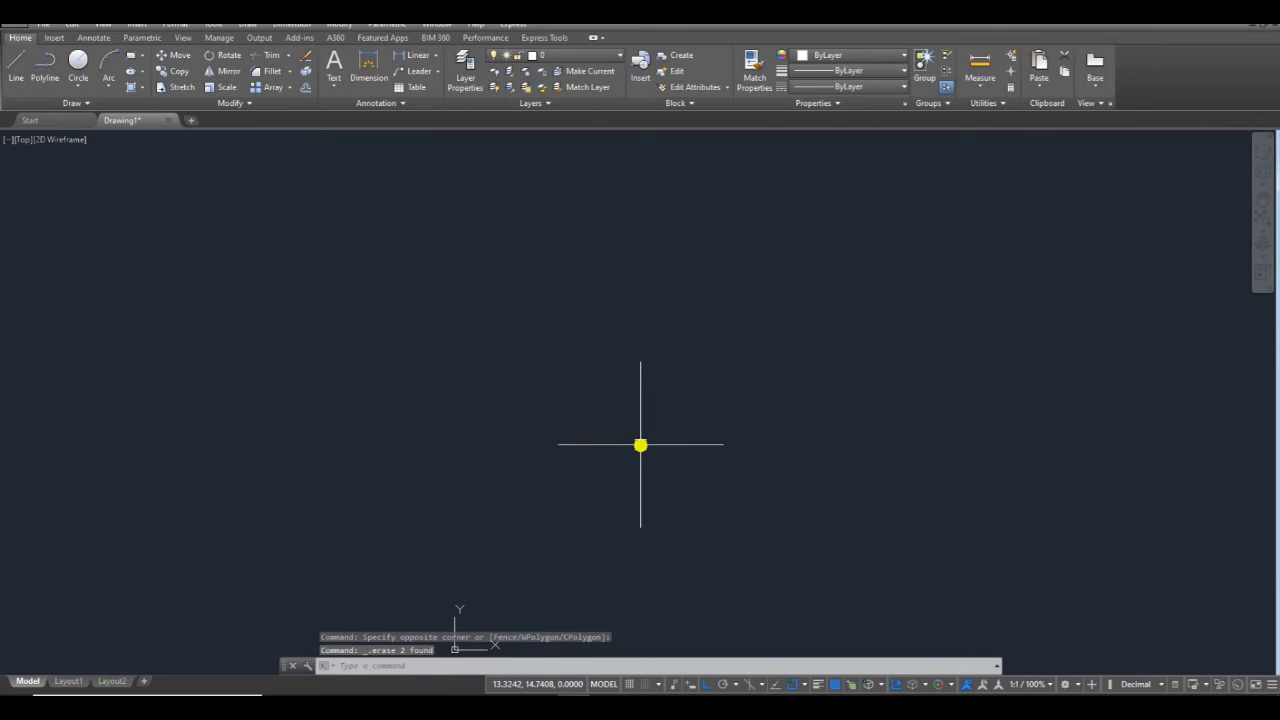
text(u)
key(Return)
Step: Erase the old viewport from Layout1 and create a new one with MVIEW's Fit option
click(78, 684)
click(566, 386)
click(351, 560)
key(Delete)
text(mv)
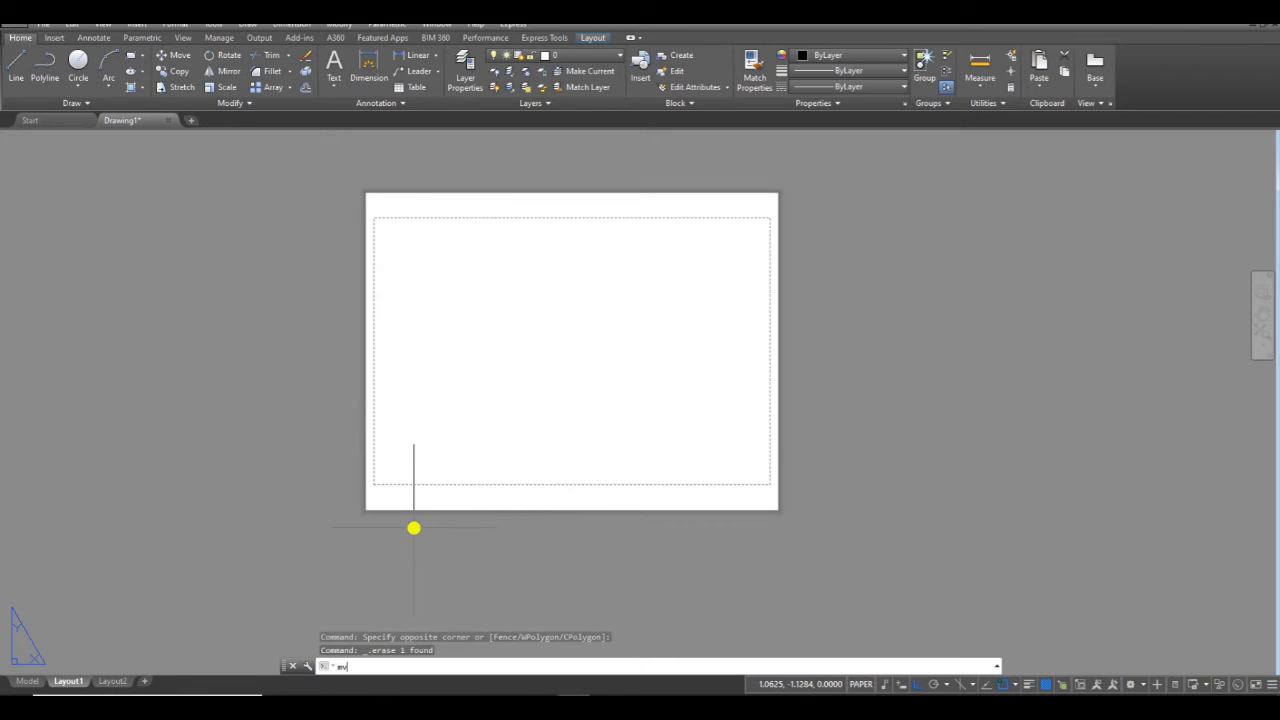
key(Return)
text(f)
key(Return)
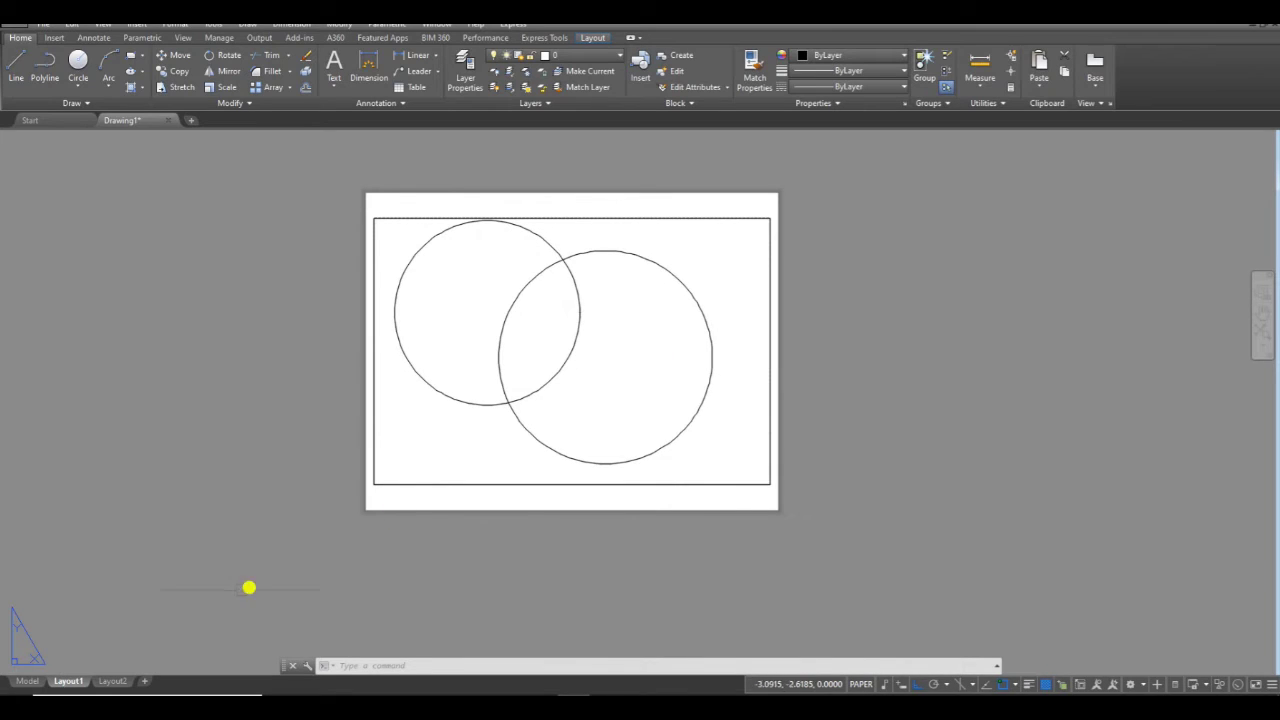
Step: Open the layer manager in model space, narrow its palette to just under half the window's width, and close it
click(27, 682)
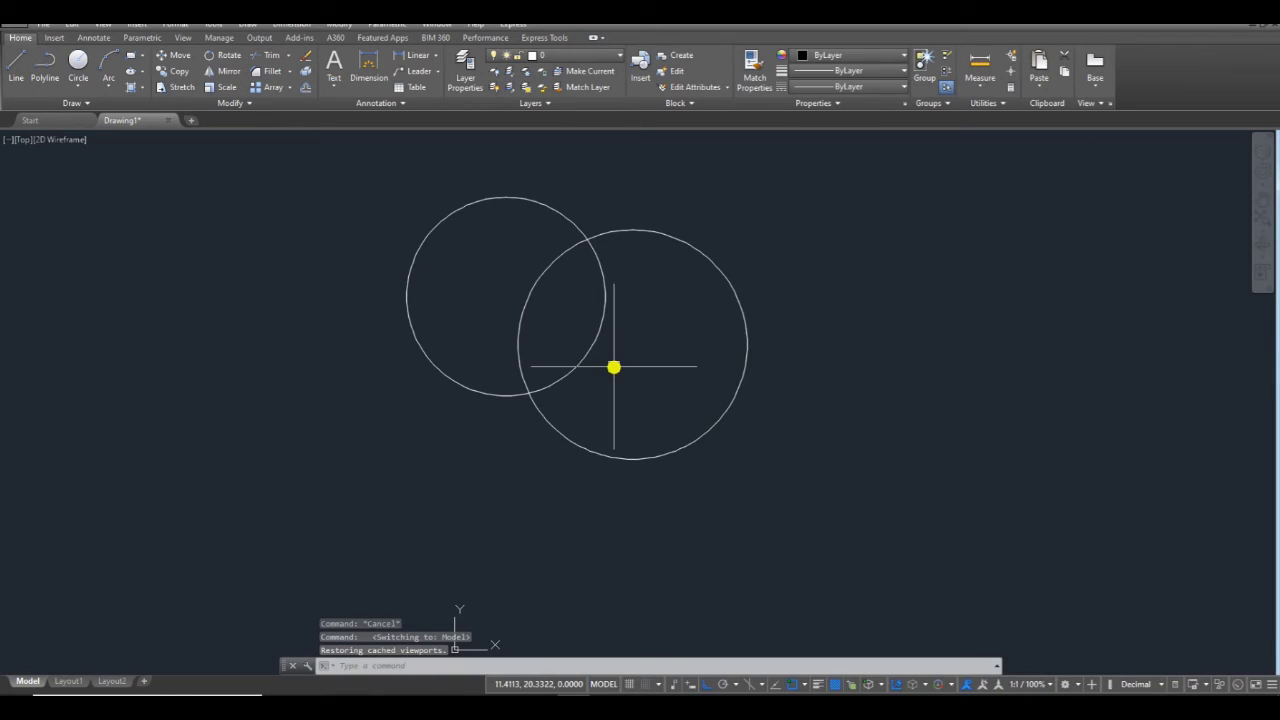
text(la)
key(Return)
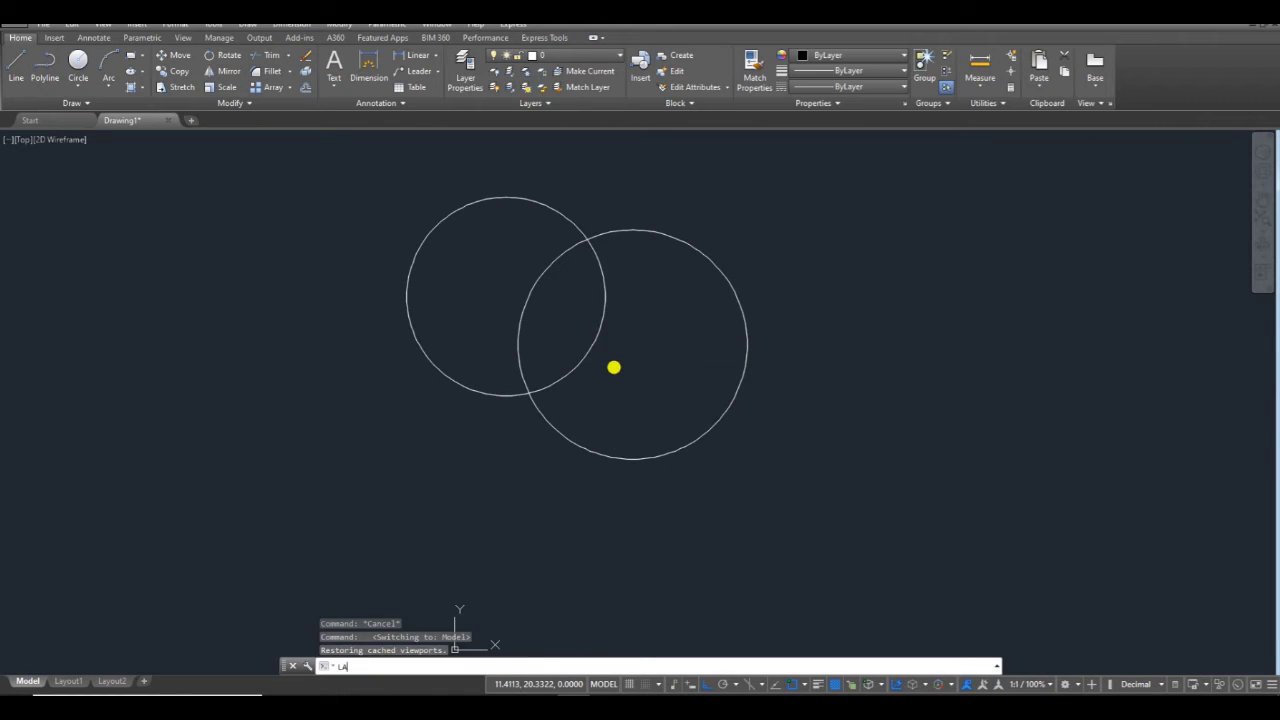
drag(10, 120, 335, 331)
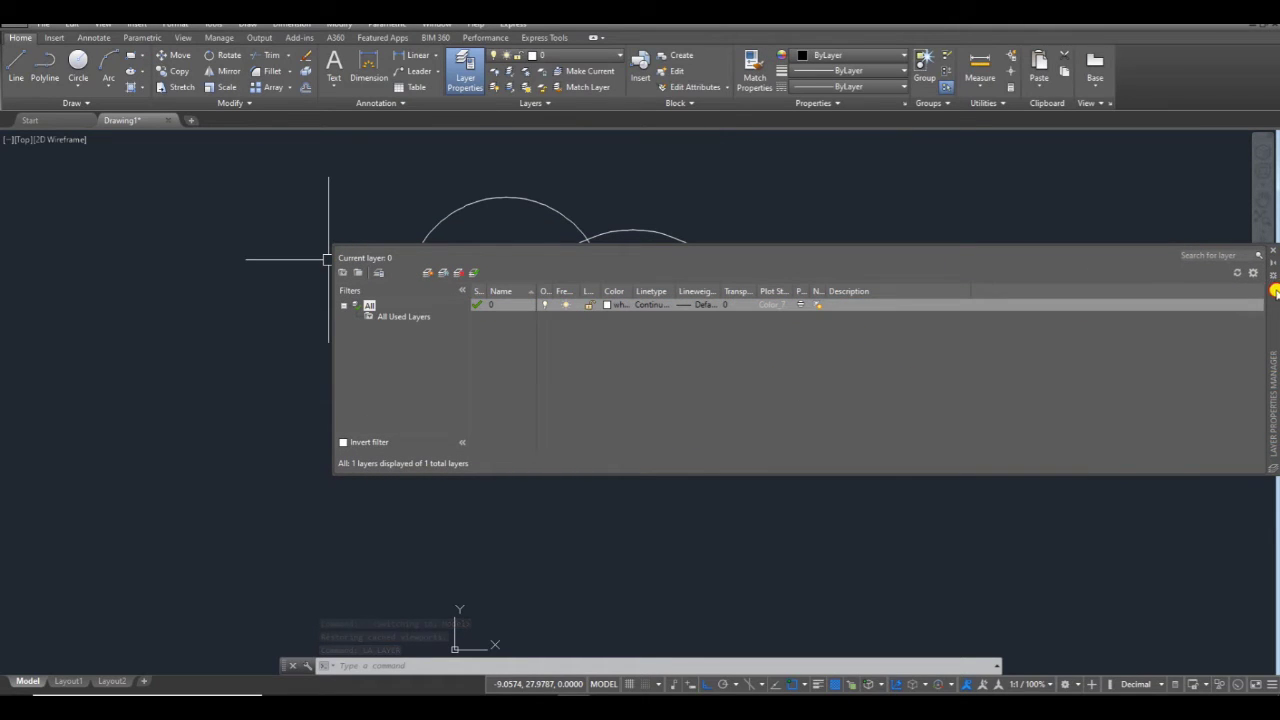
drag(1275, 290, 1183, 296)
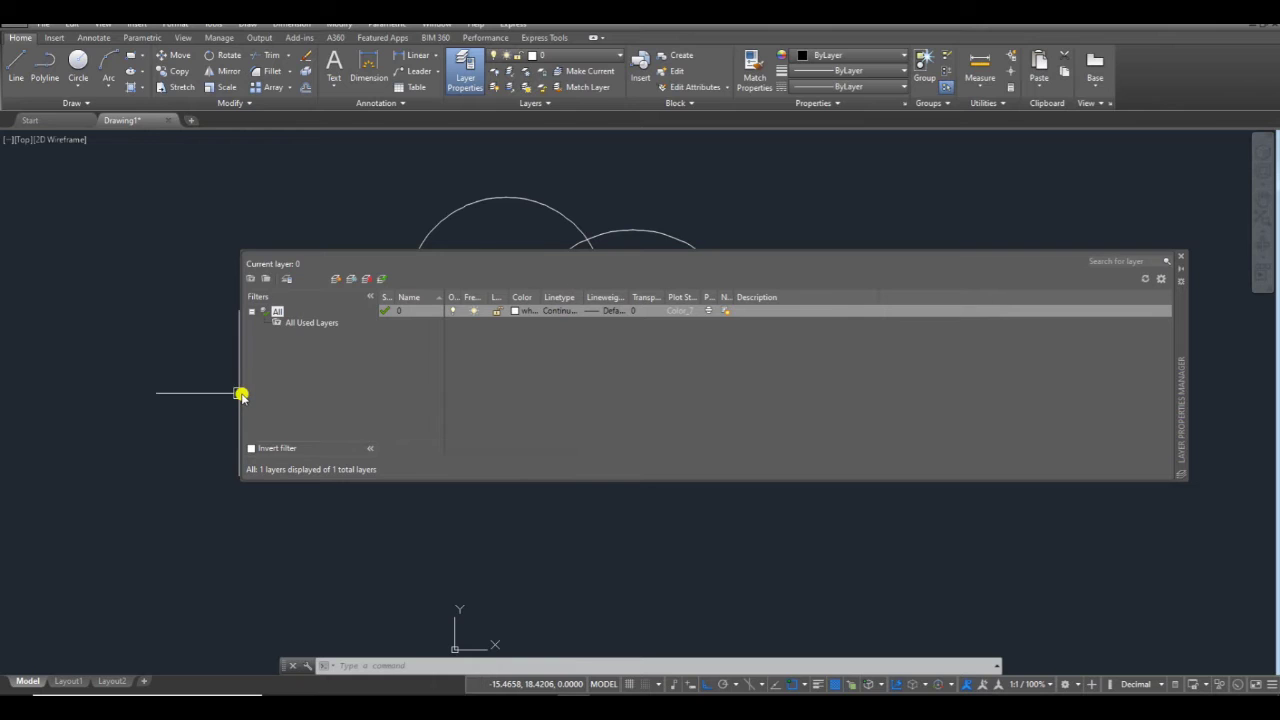
drag(233, 393, 612, 404)
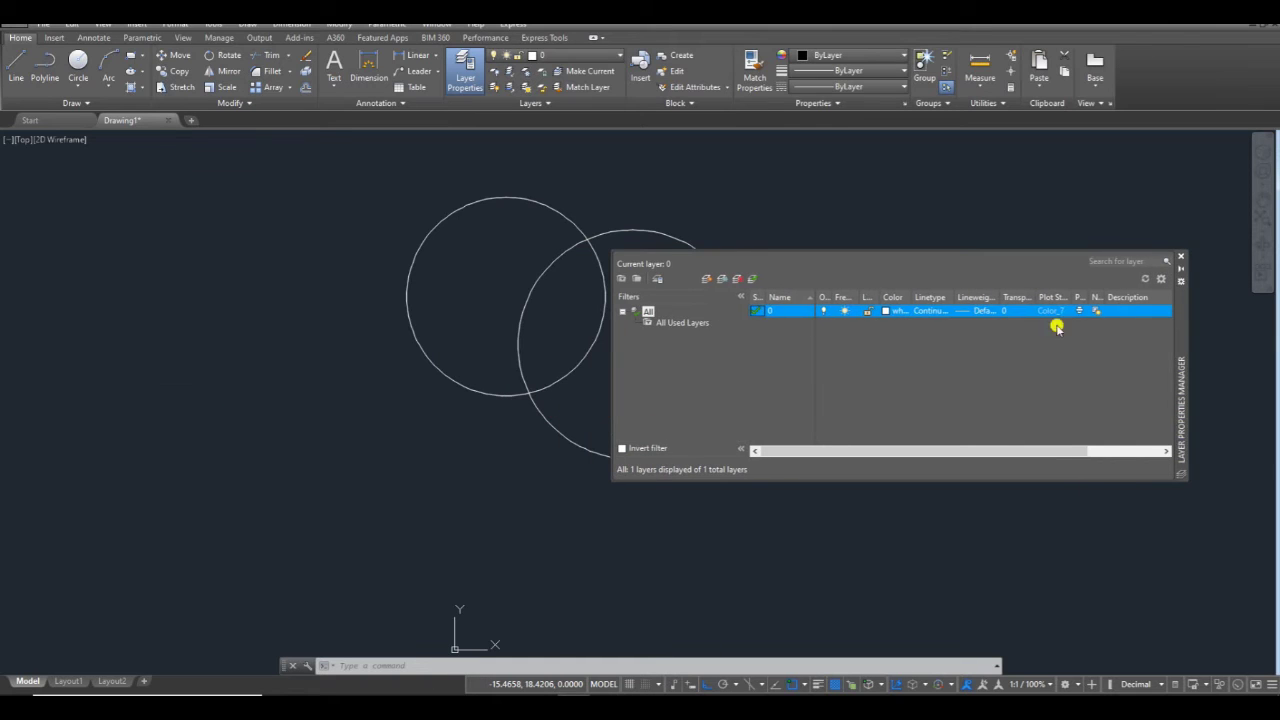
click(1180, 259)
Step: Erase both circles from model space and select the viewport on Layout1
click(763, 206)
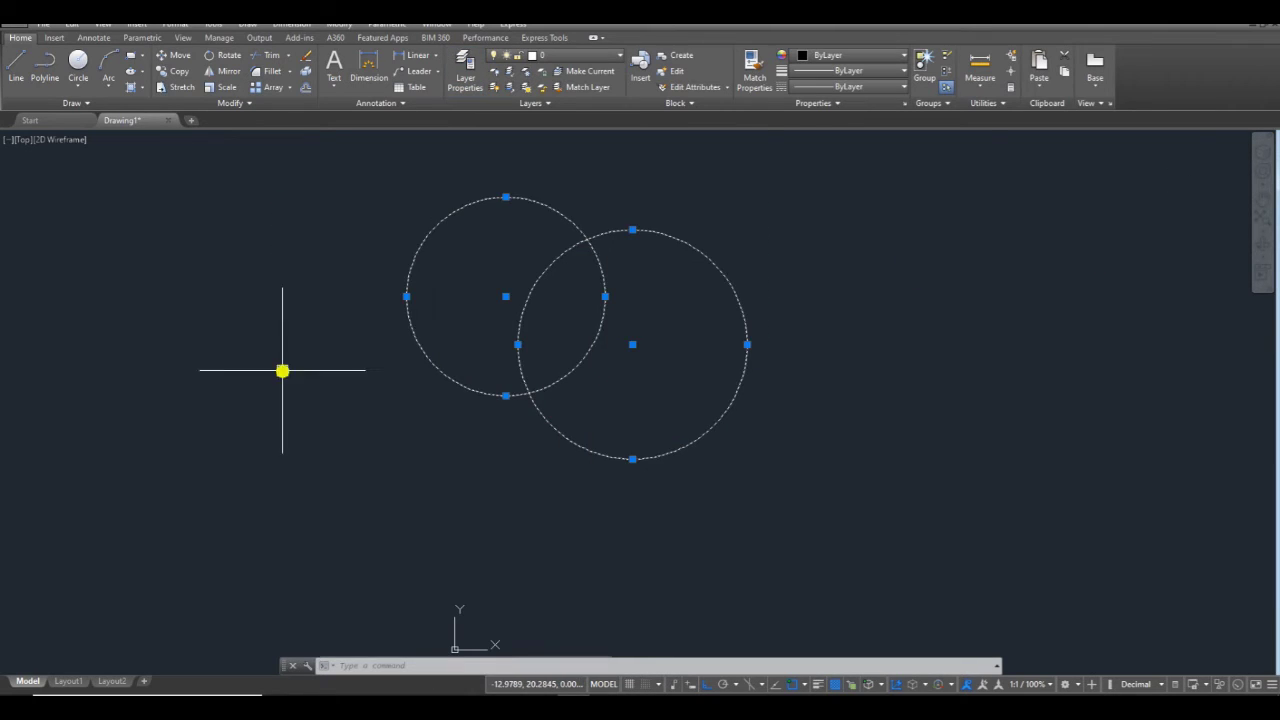
click(274, 368)
key(Delete)
key(Escape)
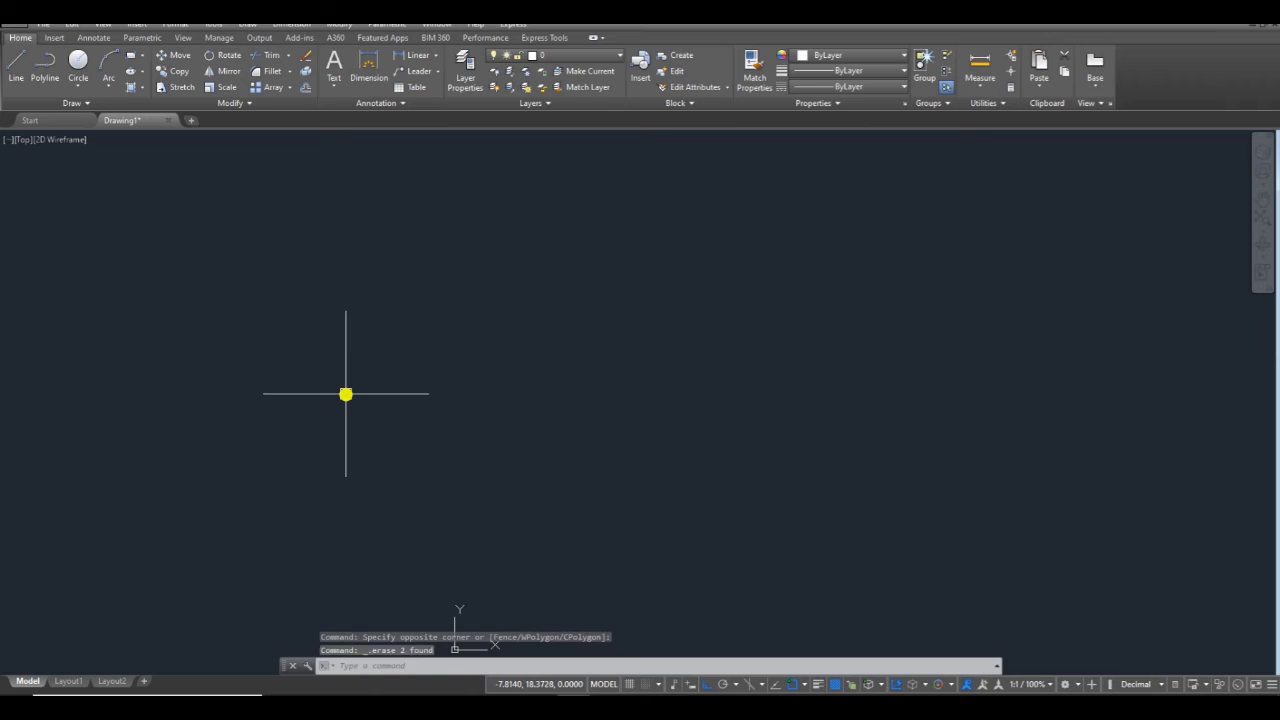
click(62, 681)
click(451, 429)
click(317, 497)
Step: Reopen the layer manager from model space and move its palette to the upper middle of the drawing area
click(26, 681)
text(LA)
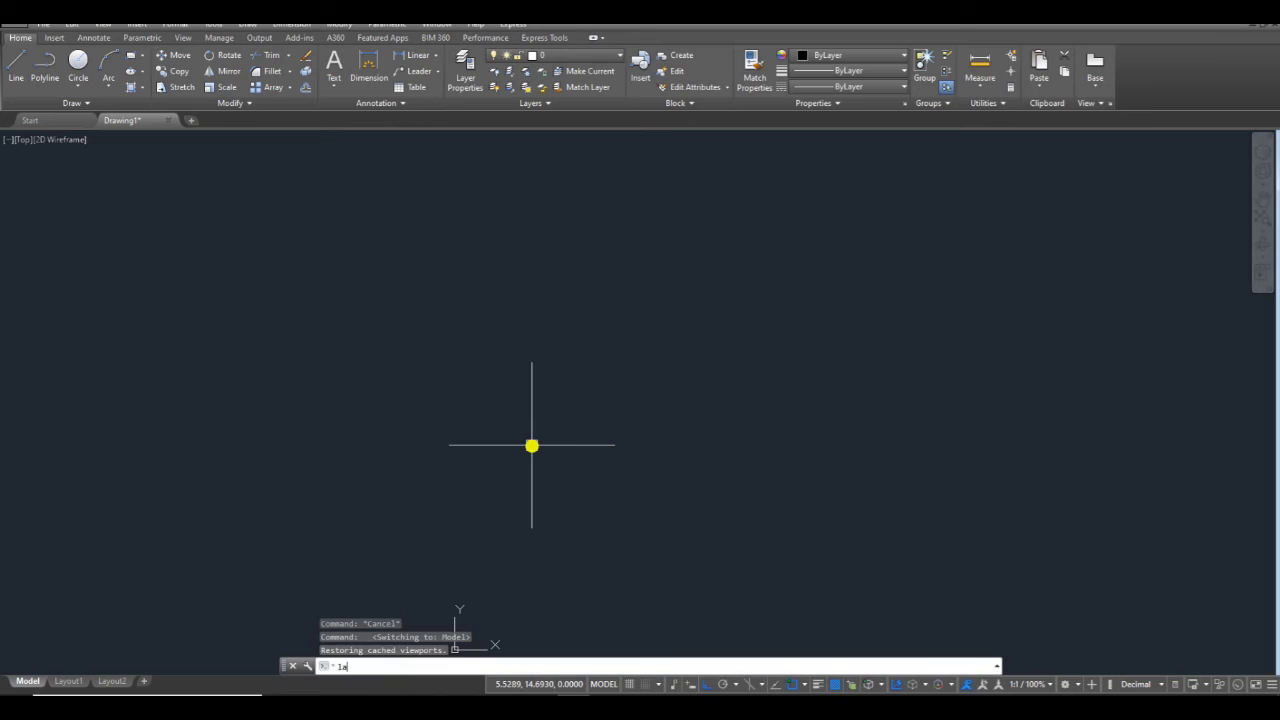
key(Return)
drag(1166, 351, 978, 377)
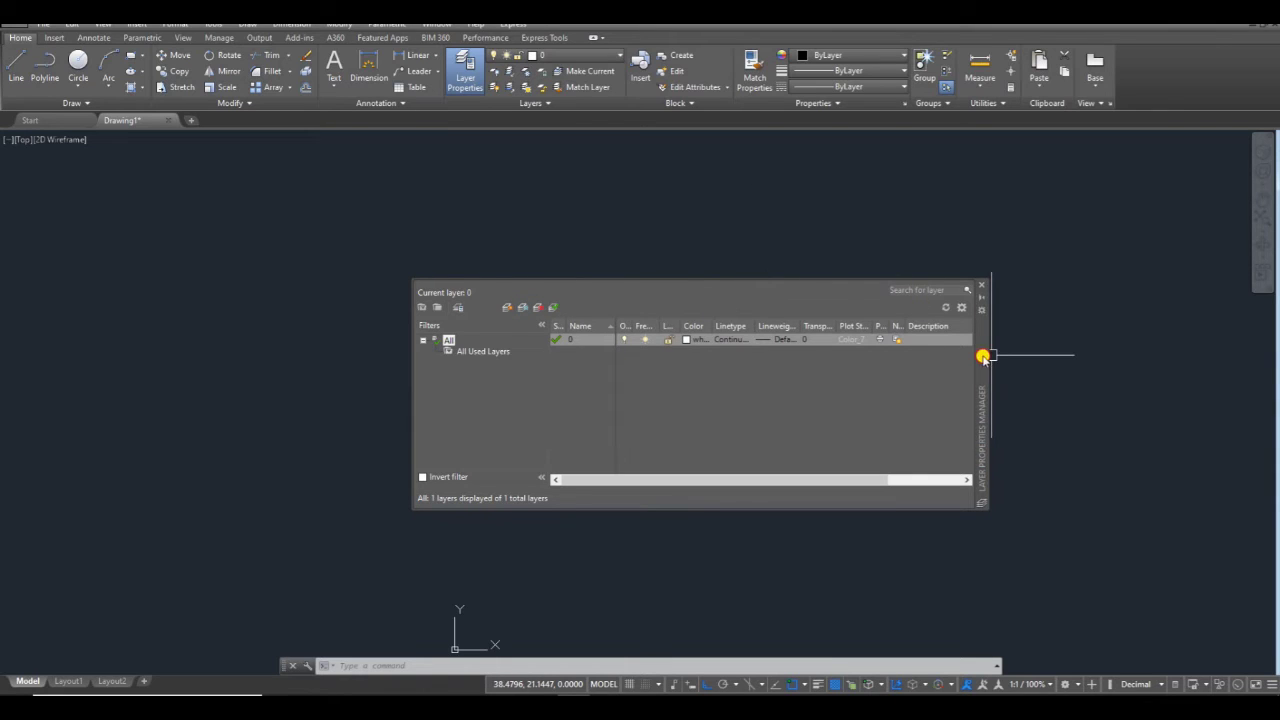
drag(983, 354, 931, 277)
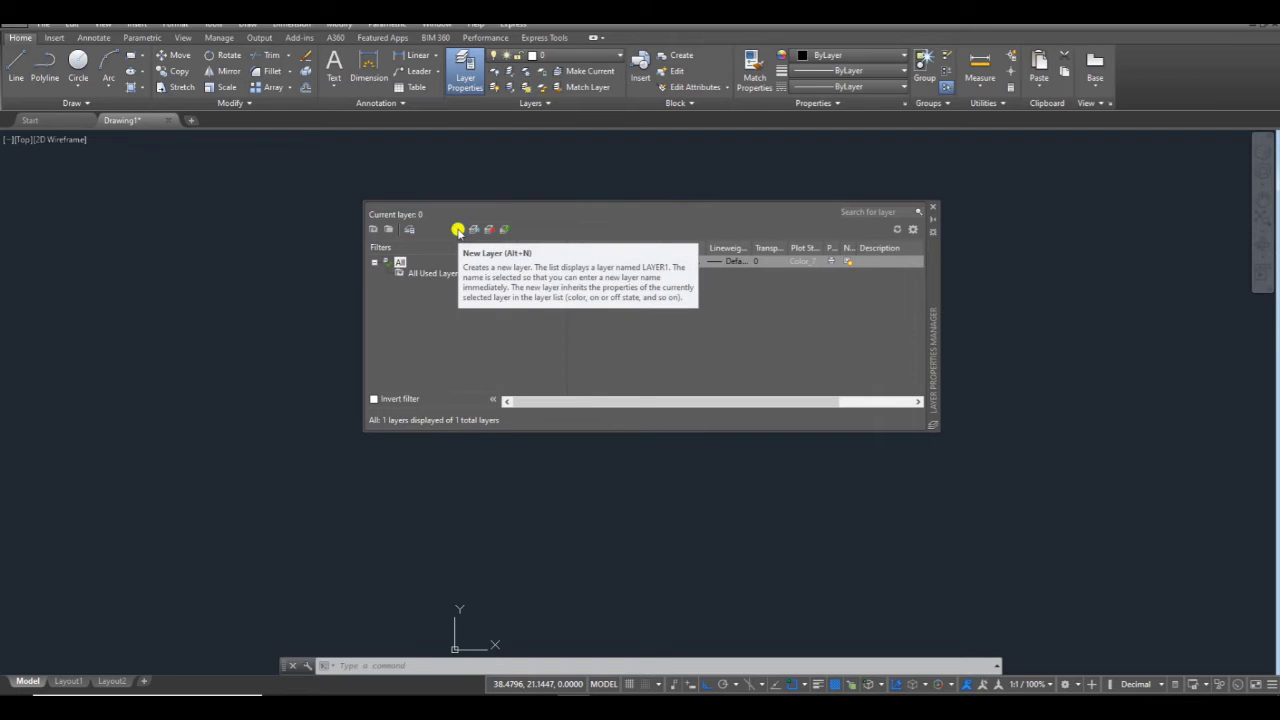
Step: Create a standard new layer named "Layer - A" and set its color to red
click(457, 231)
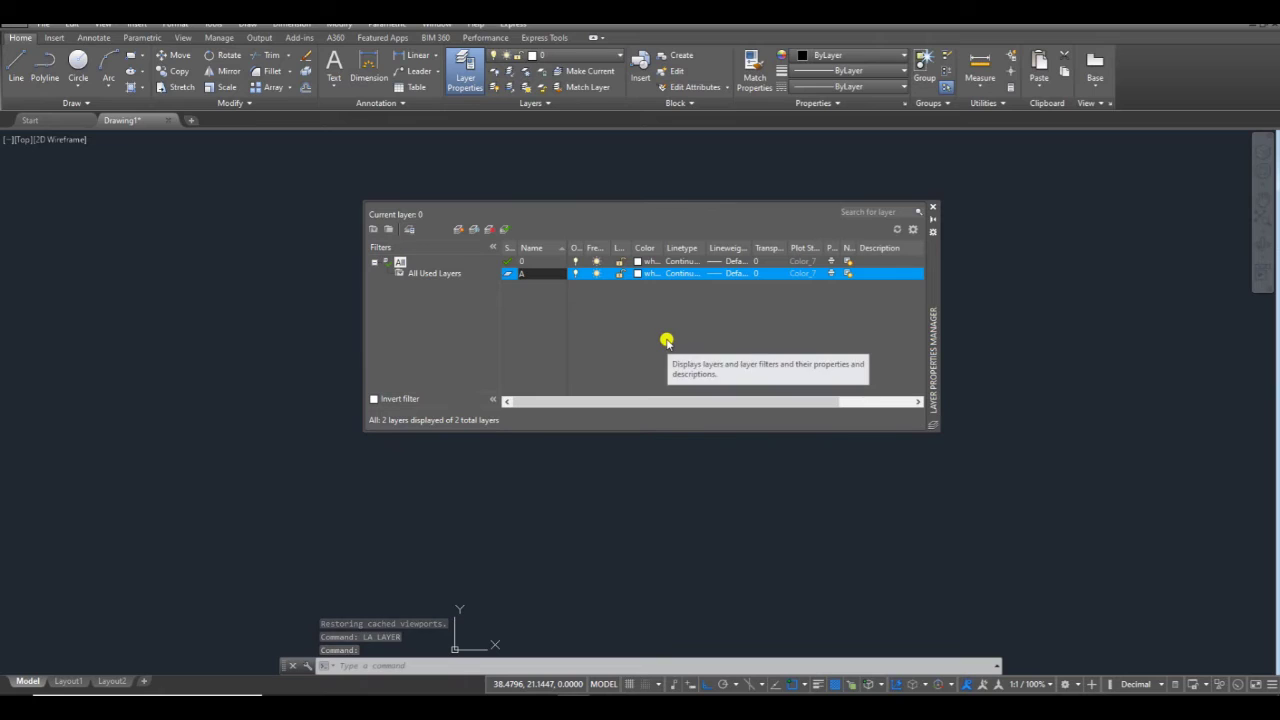
text(Layer -)
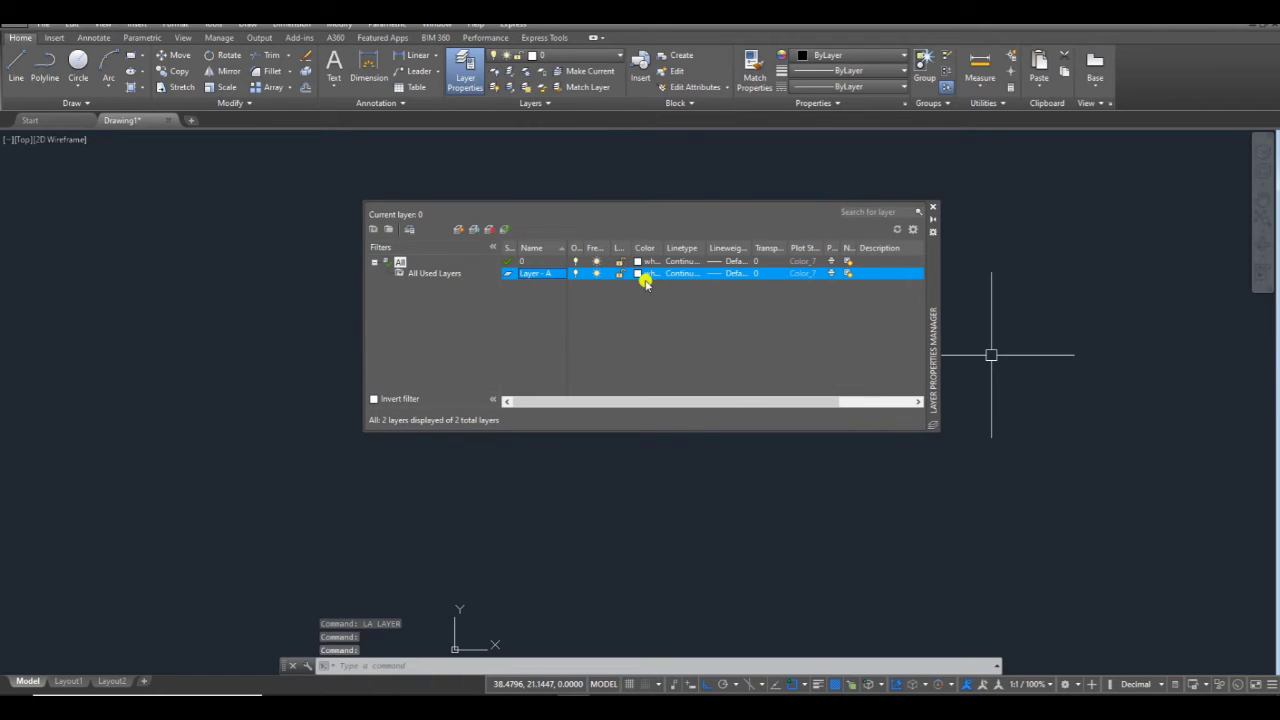
click(637, 274)
click(478, 306)
click(560, 379)
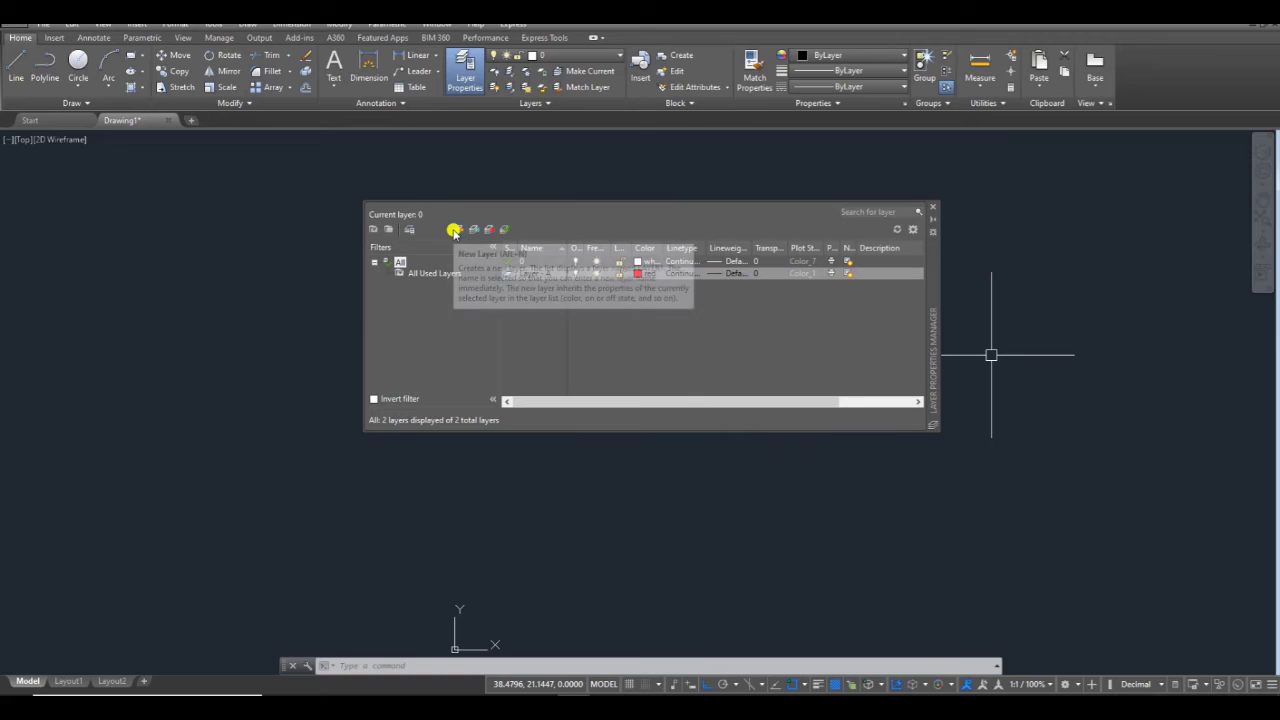
Step: Create a new layer frozen in all viewports, based on layer 0, name it "Layer - B" and set its color to blue
click(526, 261)
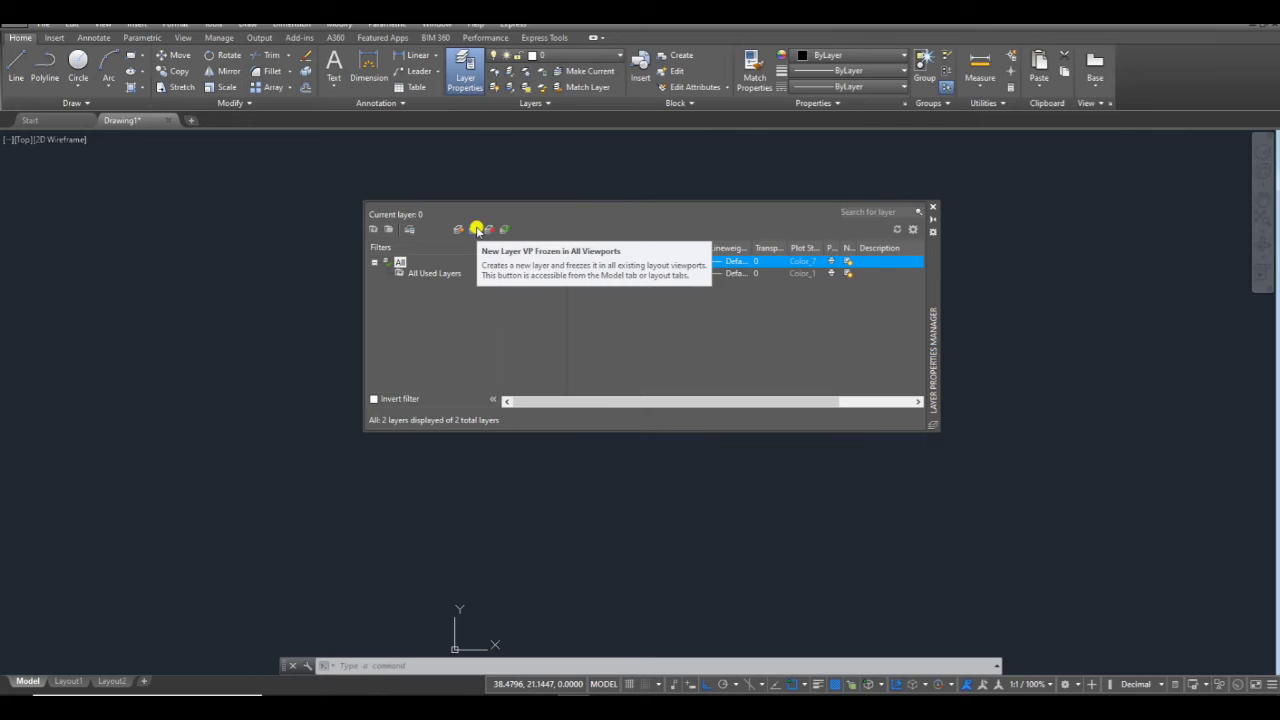
click(477, 229)
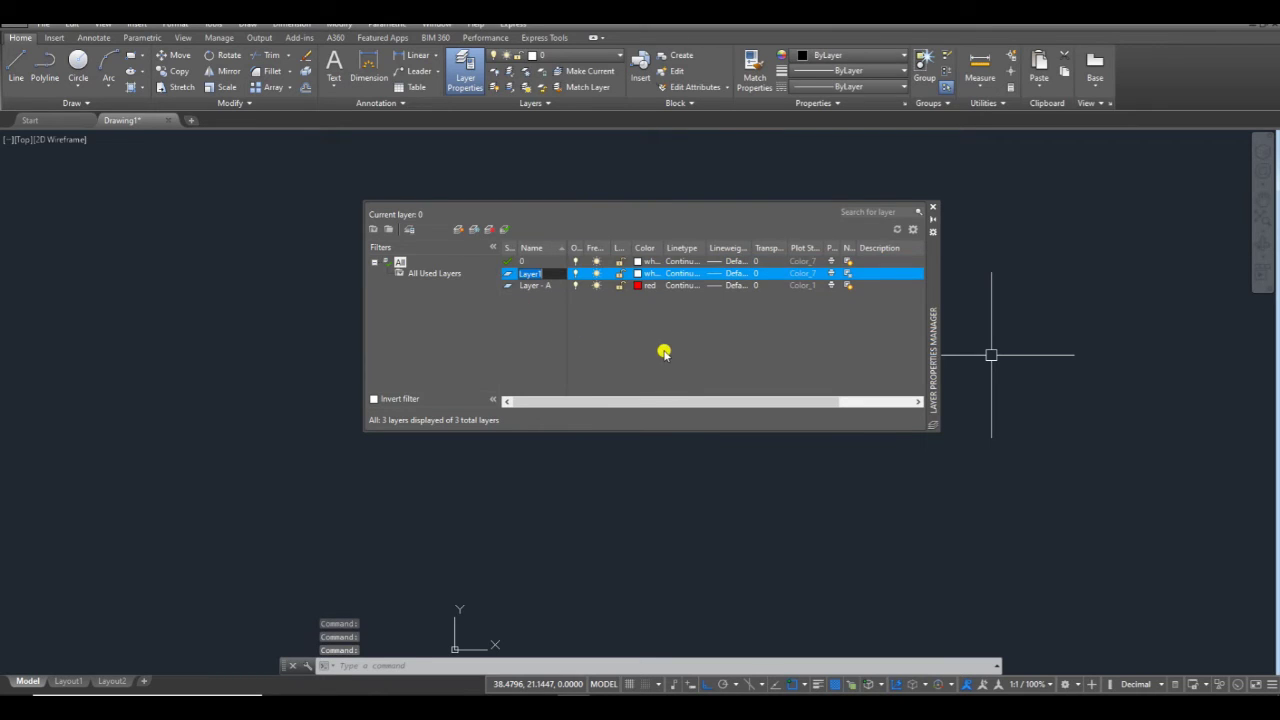
text(Layer - B)
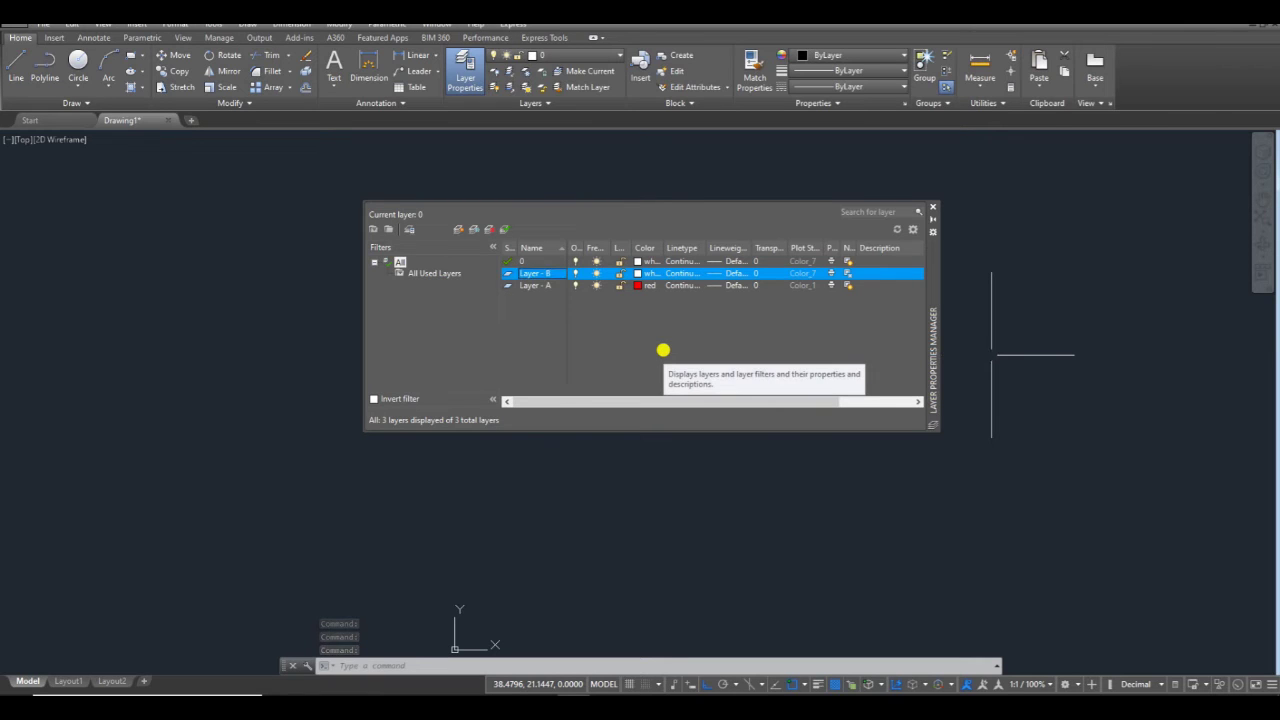
click(640, 273)
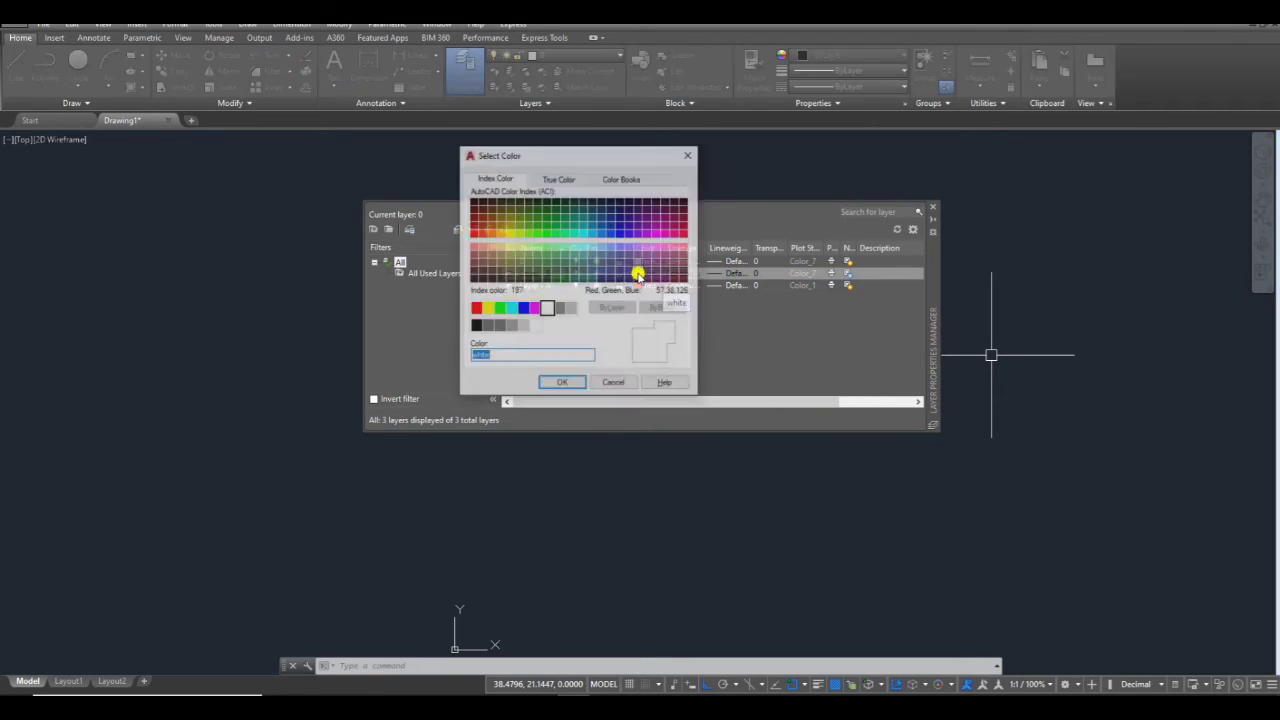
click(524, 310)
click(561, 383)
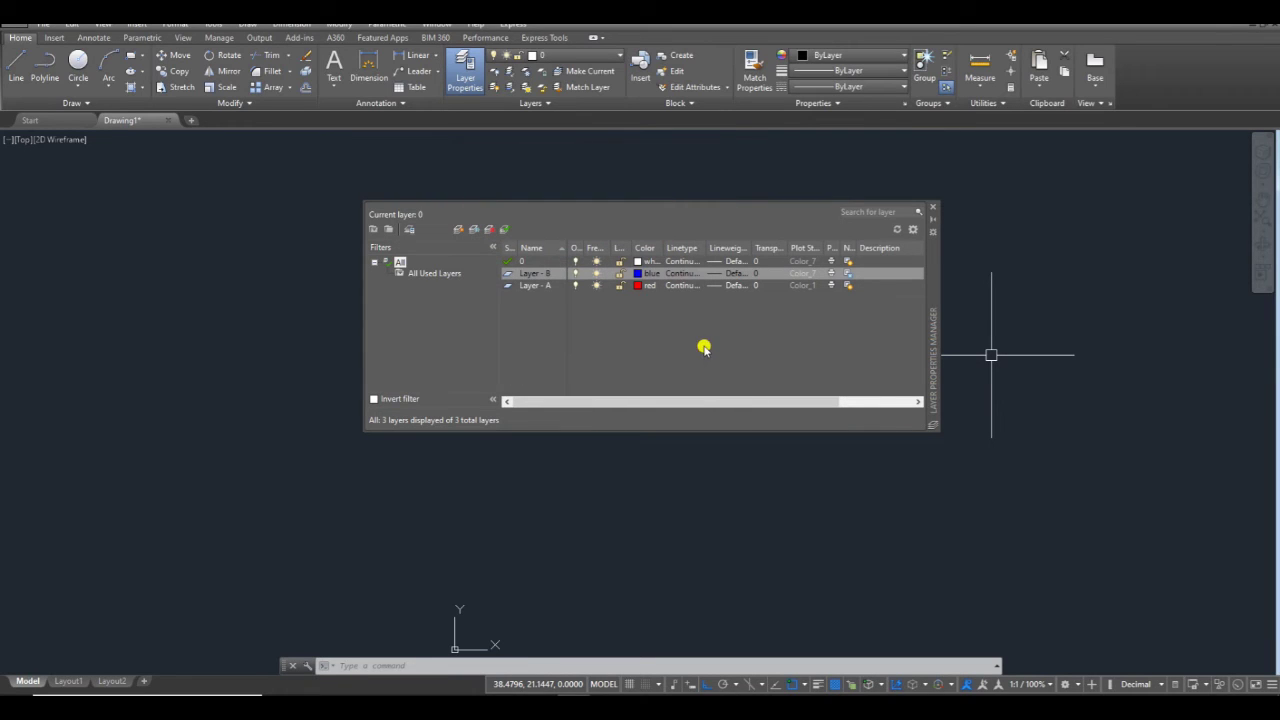
click(537, 287)
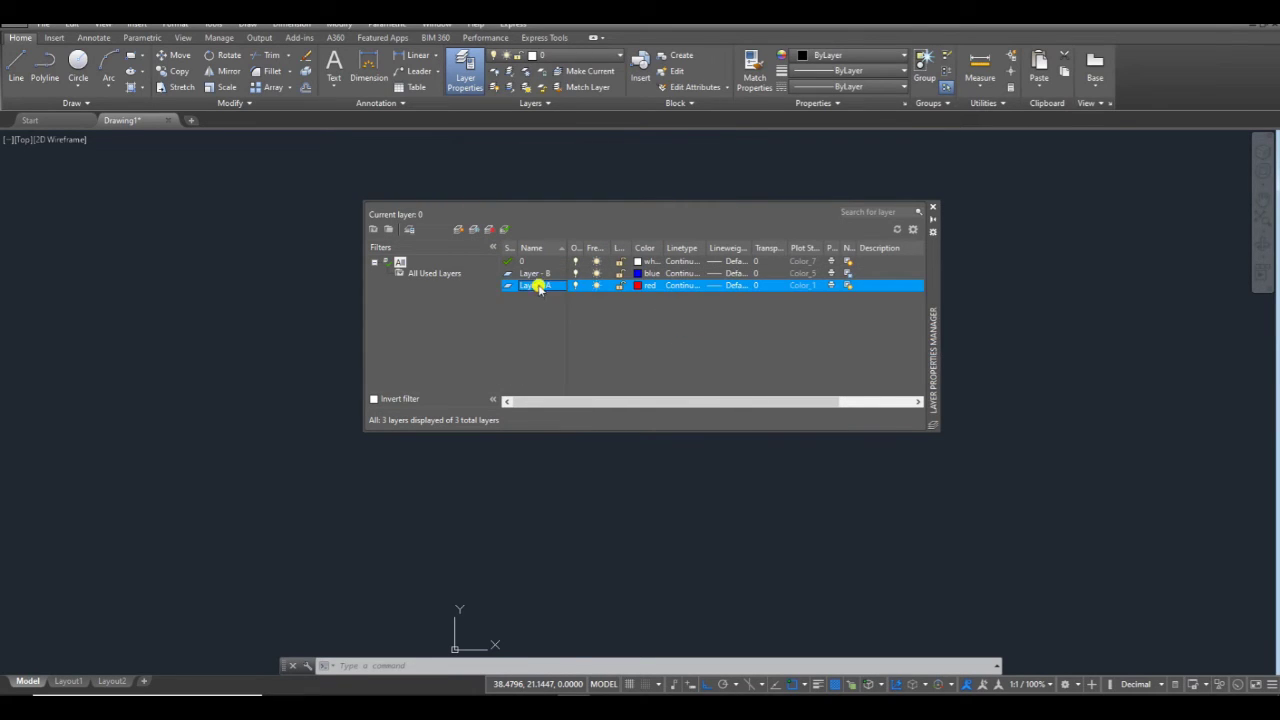
click(535, 274)
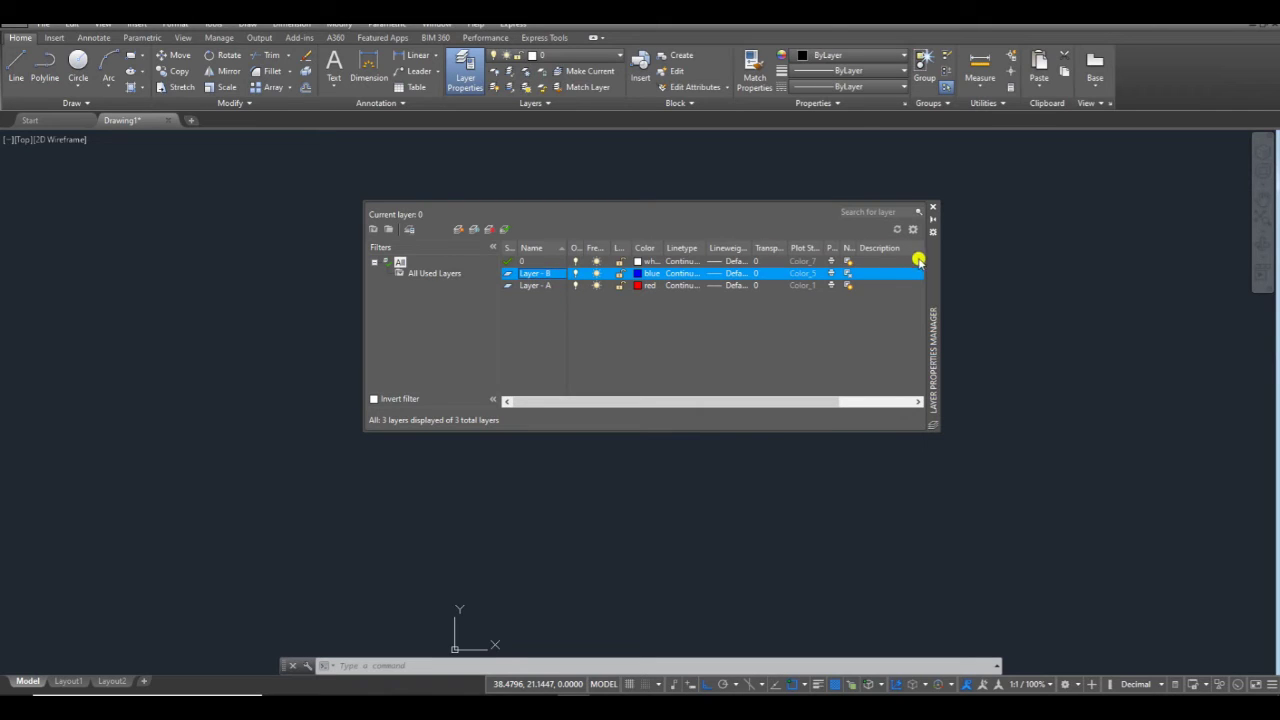
Step: Compare the New VP Freeze settings of Layer - A and Layer - B in the layer manager, and close it
click(545, 285)
drag(860, 248, 901, 248)
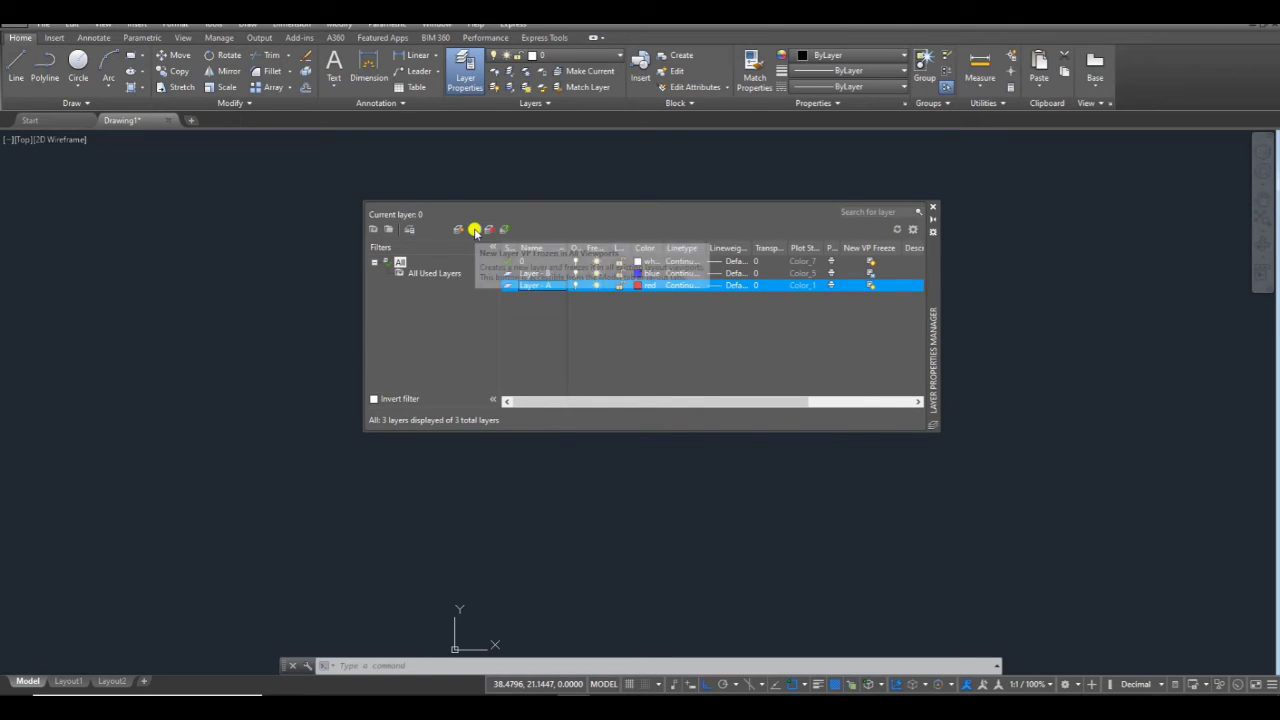
click(530, 274)
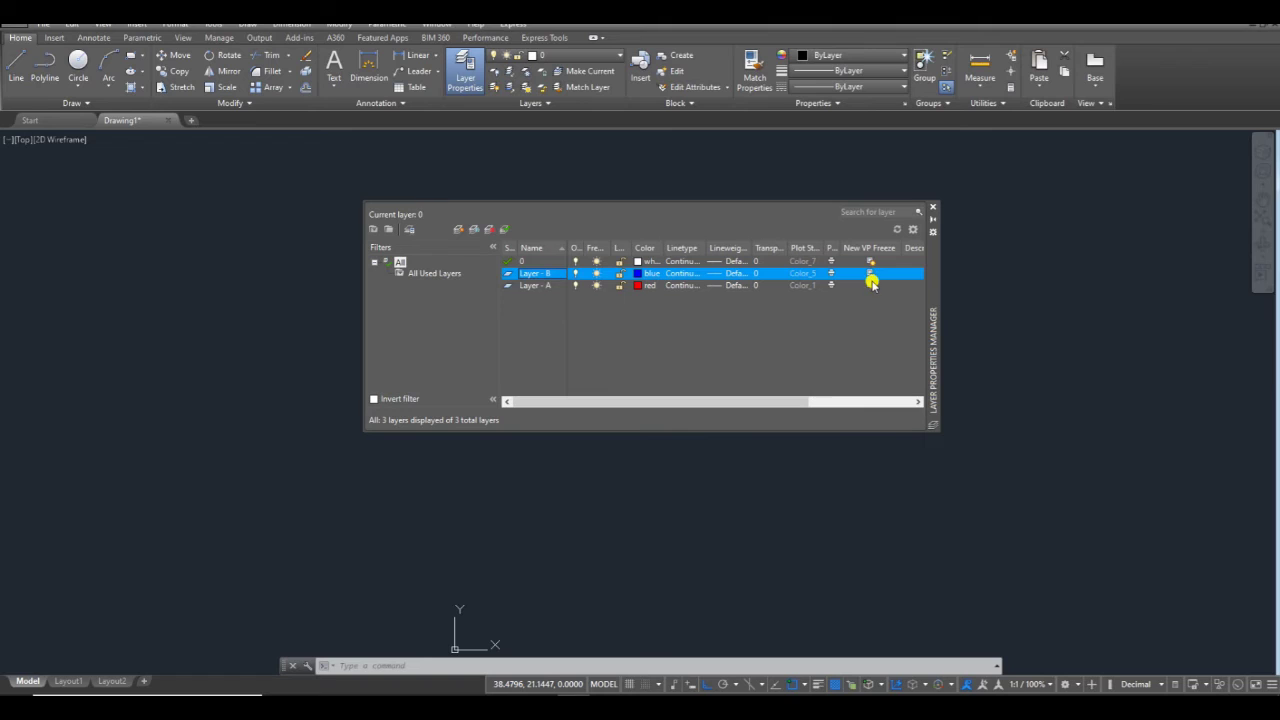
click(536, 286)
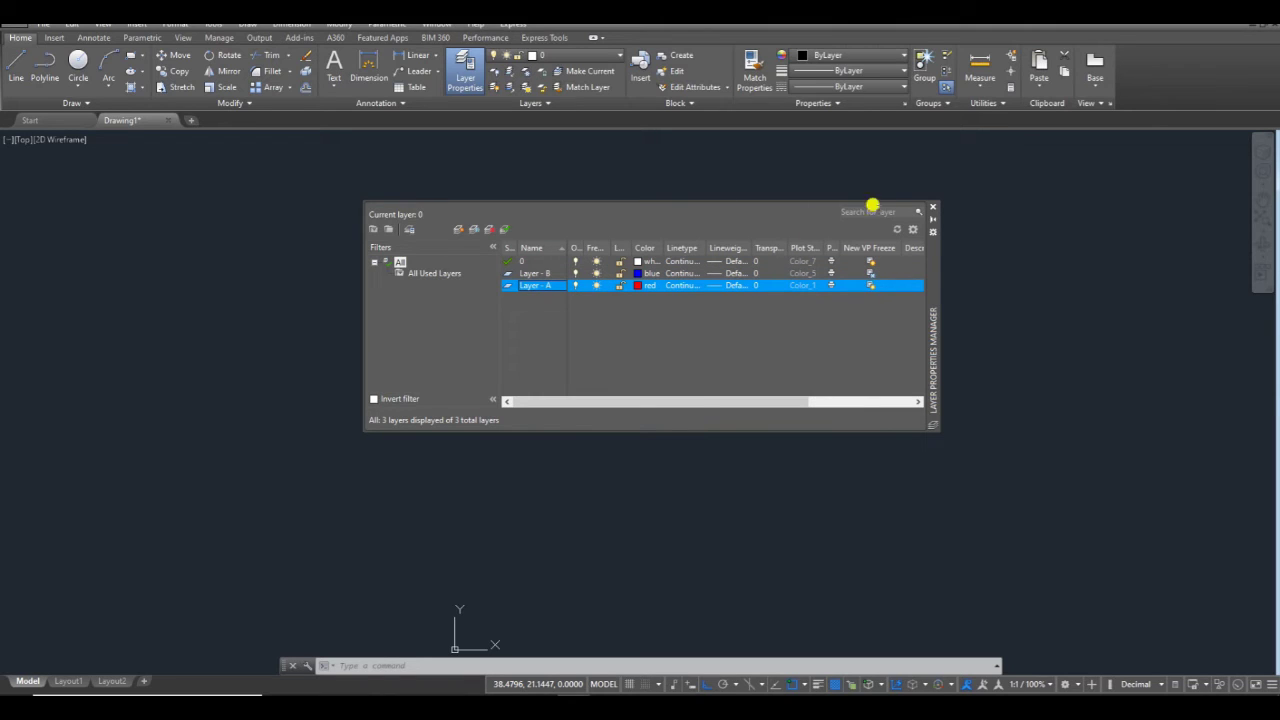
click(542, 272)
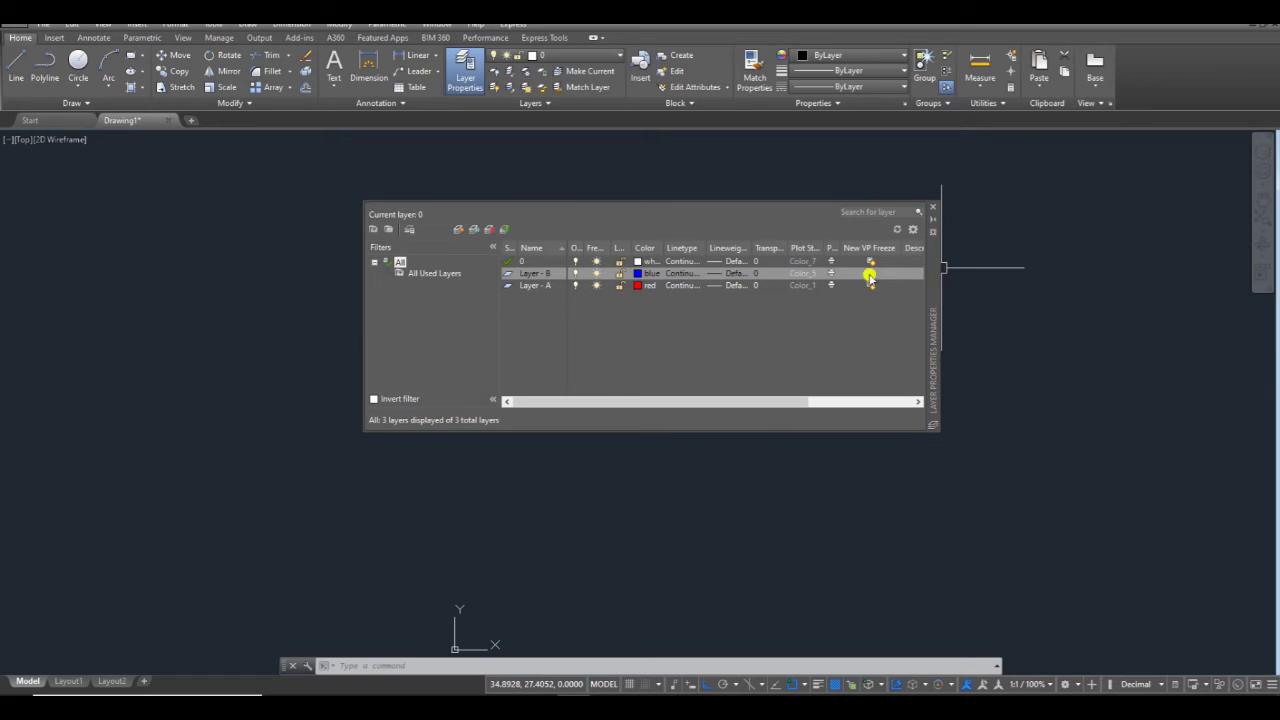
drag(894, 248, 862, 249)
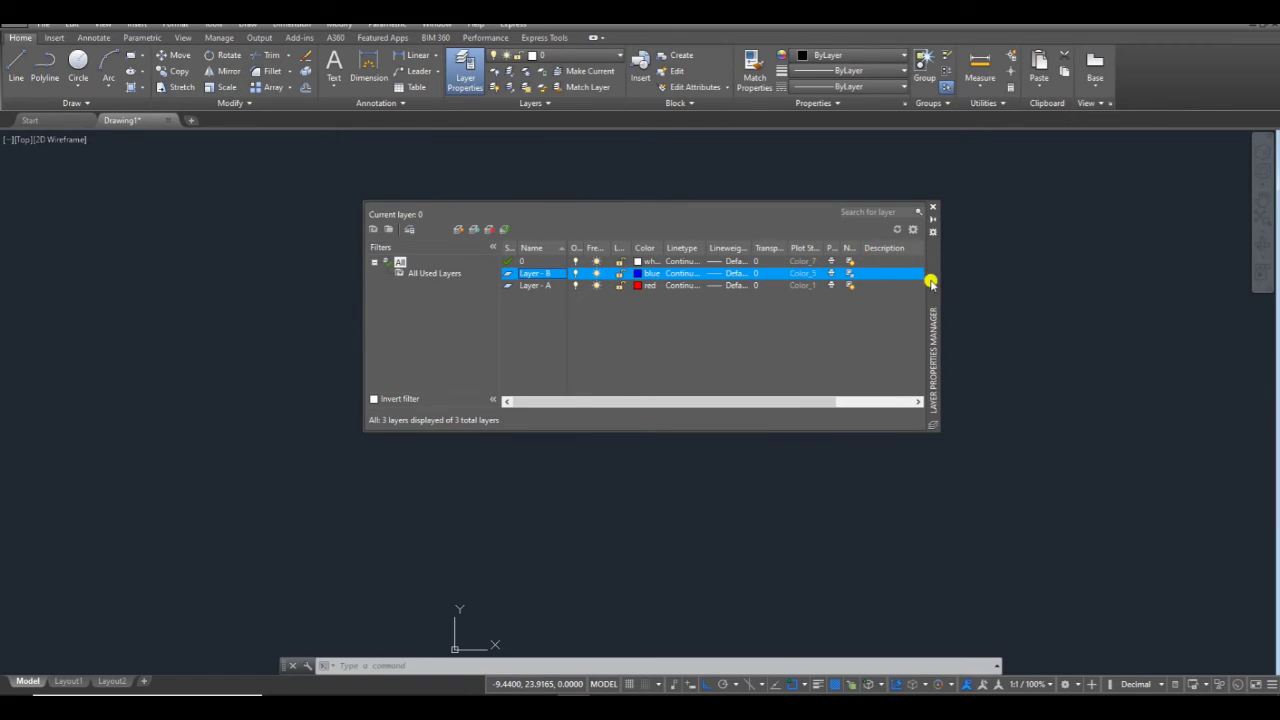
click(548, 285)
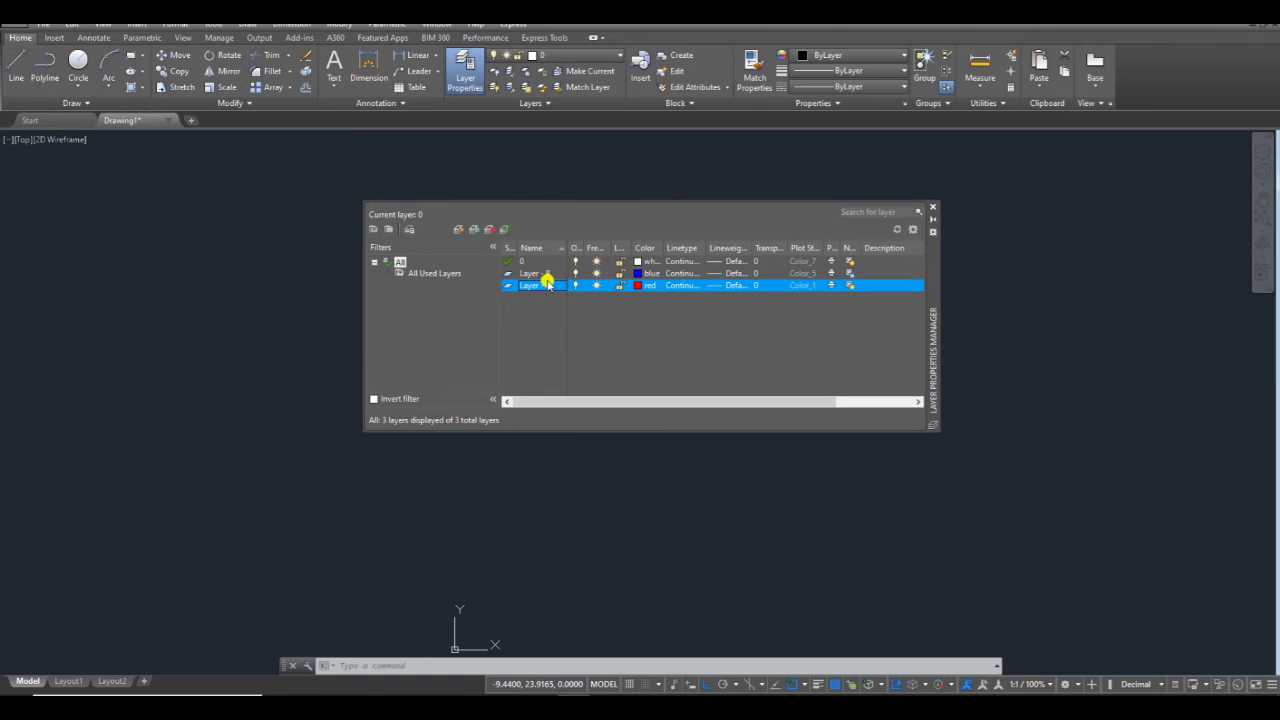
click(553, 274)
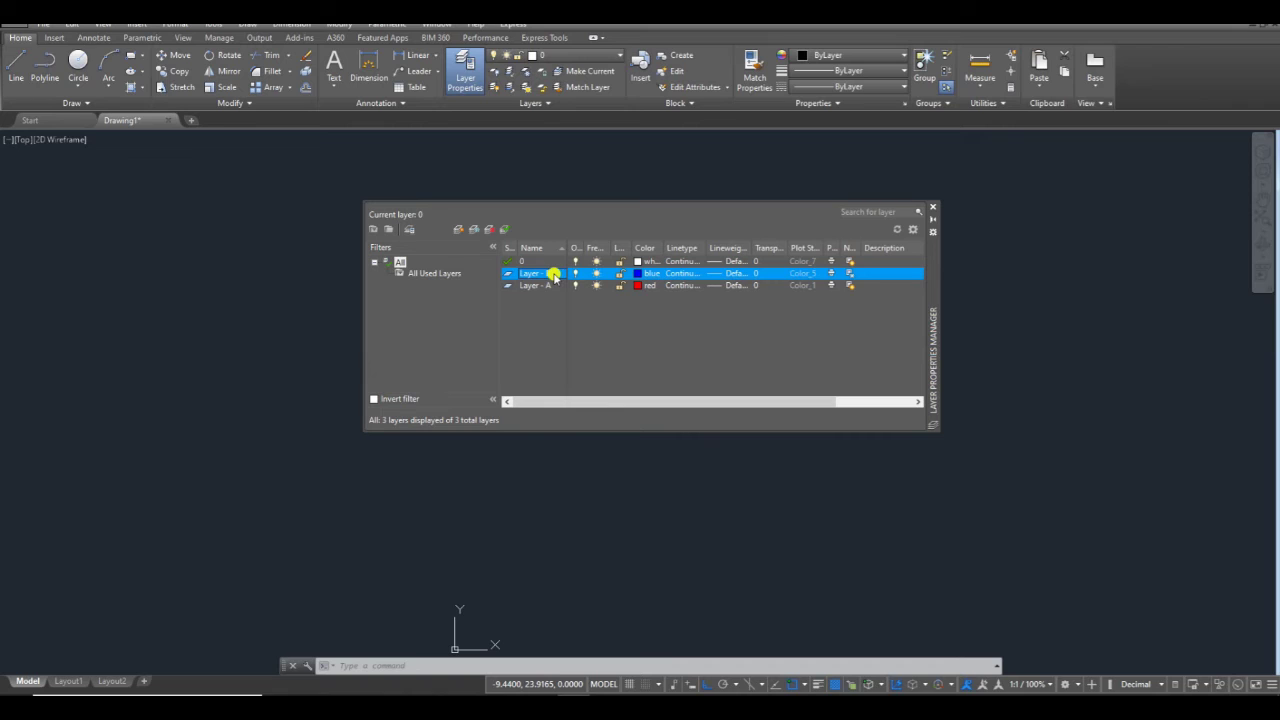
click(932, 207)
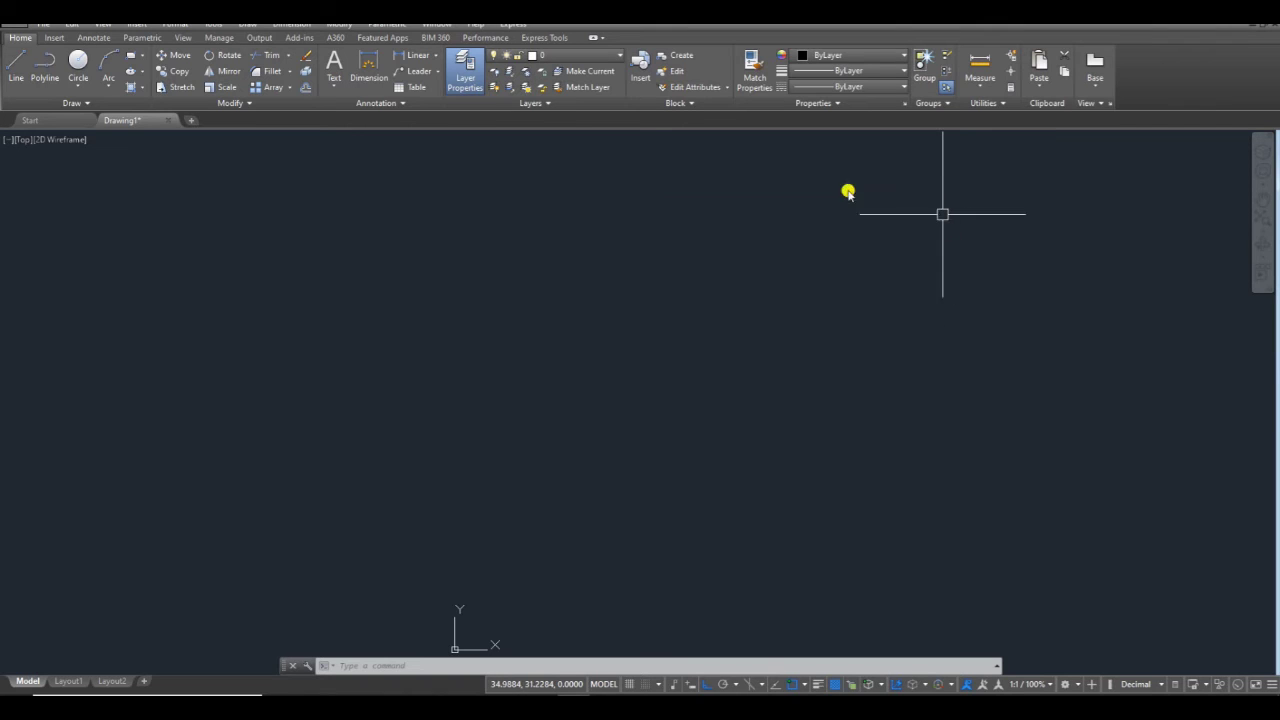
Step: Make Layer - A current and draw two concentric circles, the outer one with a radius of about 6.4
click(574, 62)
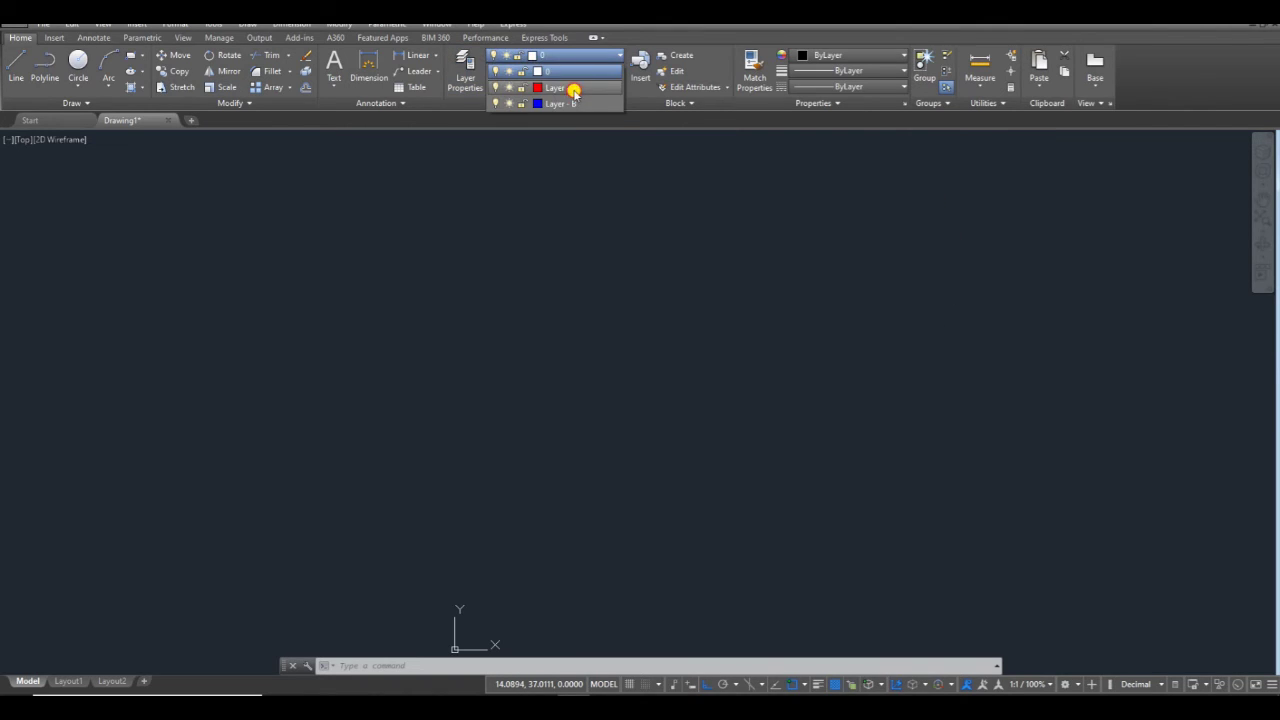
click(574, 90)
text(c)
key(Return)
click(544, 369)
click(500, 451)
key(Return)
click(547, 368)
click(534, 424)
Step: Draw a three-sided inscribed polygon beside the red circles, with one corner pointing straight down
text(po)
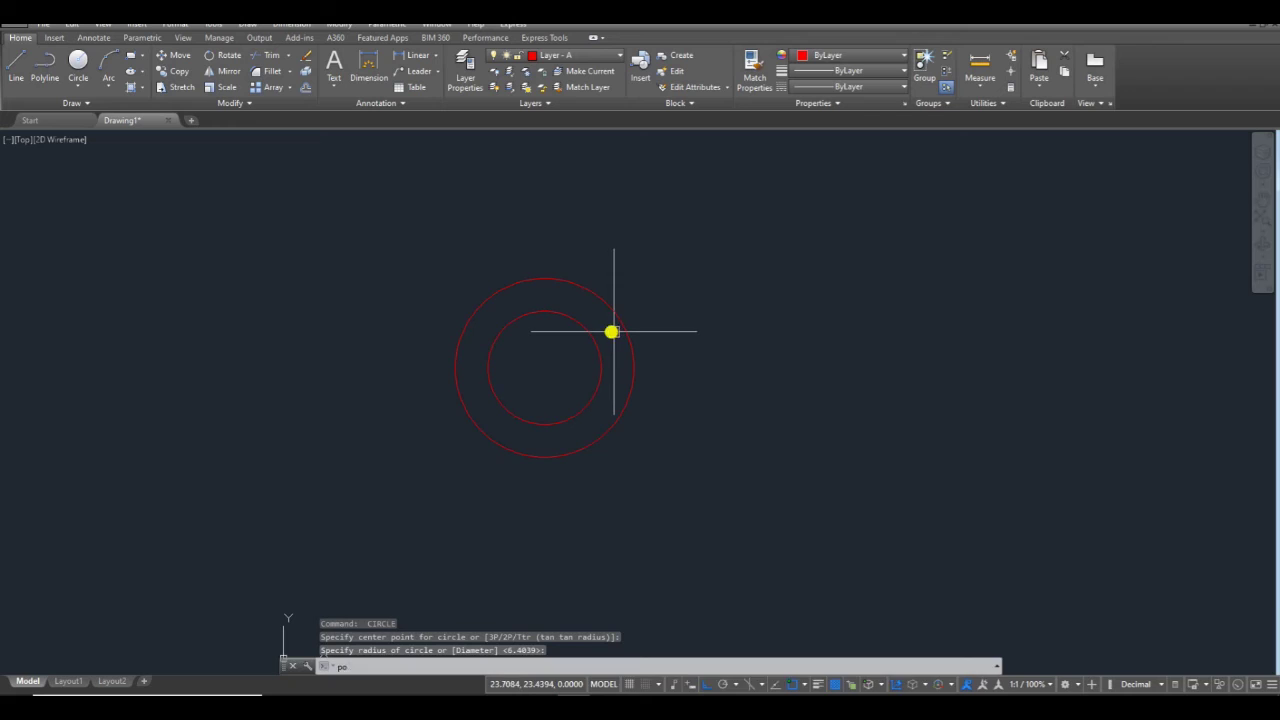
text(l)
key(Return)
text(3)
key(Return)
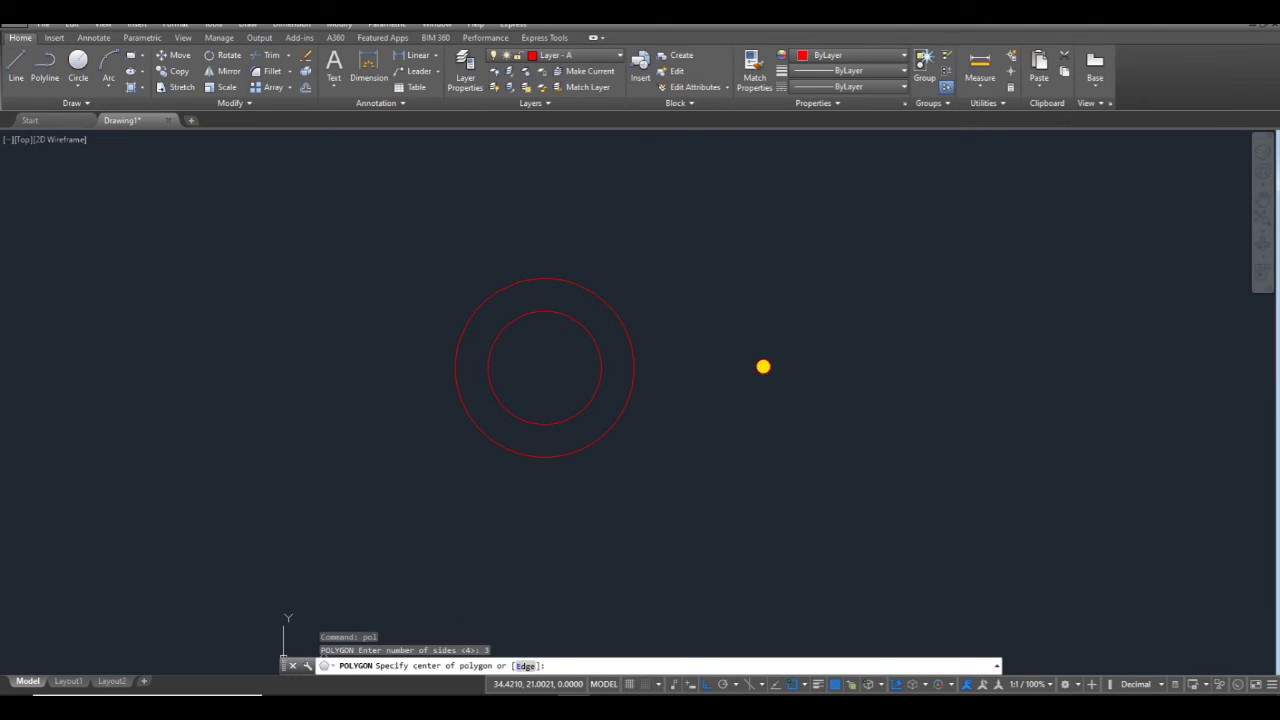
click(763, 366)
key(Return)
click(738, 459)
middle_drag(742, 413, 714, 426)
text(c)
key(Escape)
key(Escape)
Step: Rotate a copy of the red triangle by 270° about its center, keeping the original
text(ro)
key(Return)
click(692, 437)
key(Return)
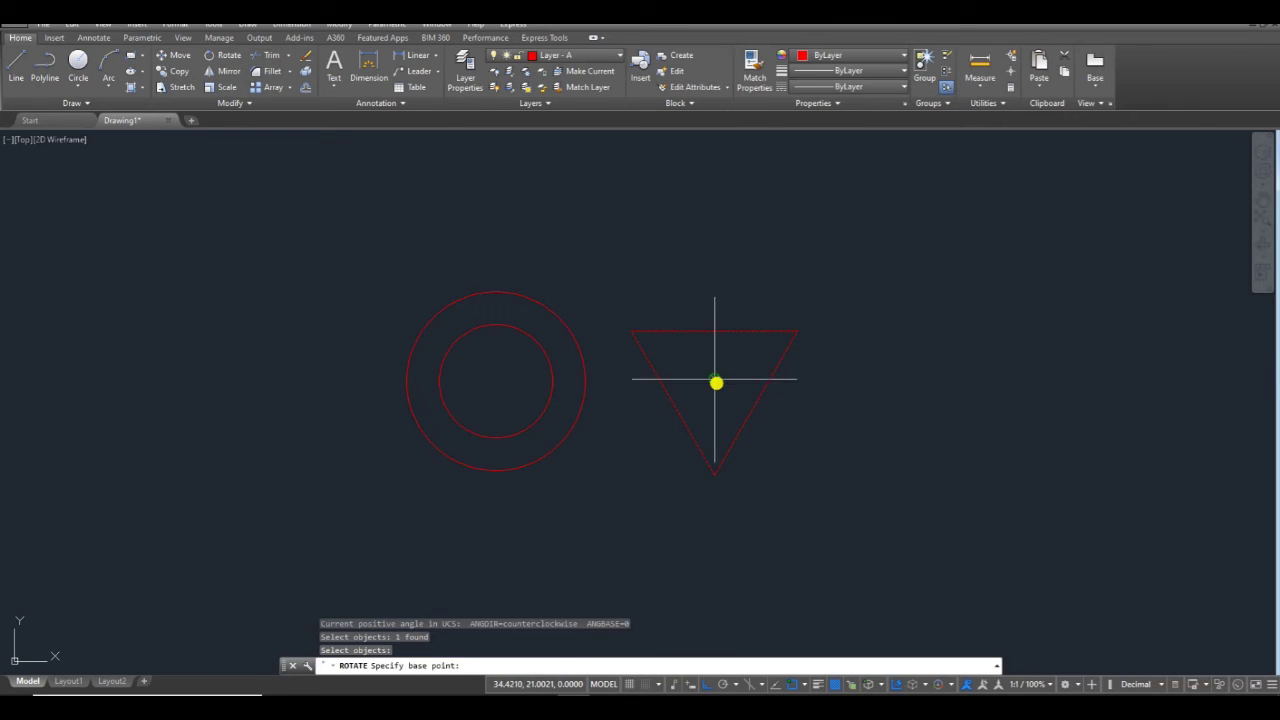
click(716, 384)
click(510, 665)
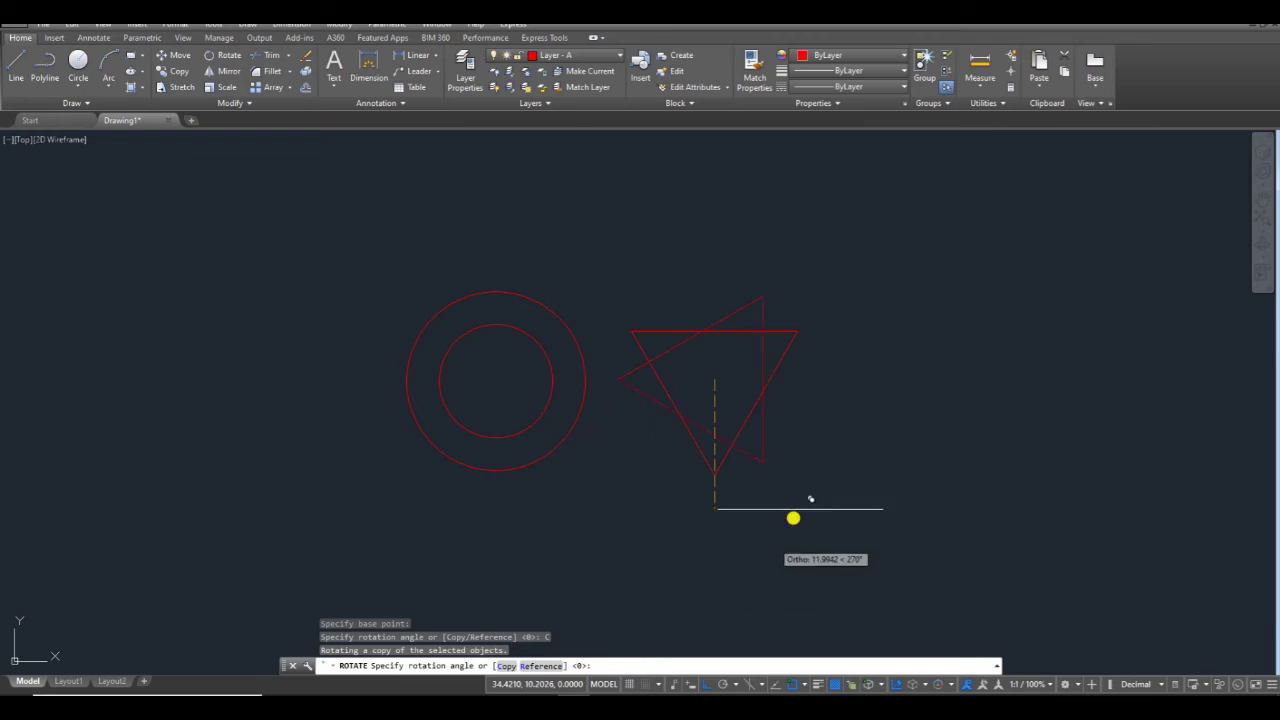
click(797, 433)
scroll(797, 433, up, 2)
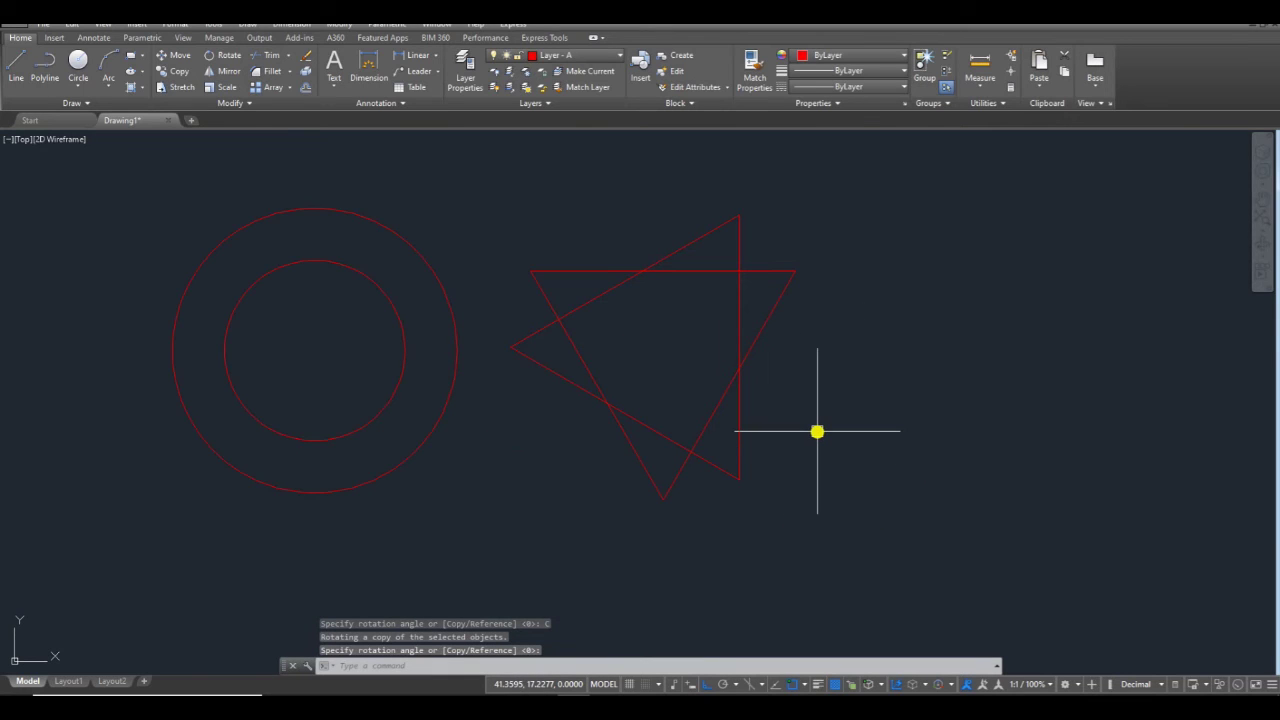
scroll(817, 431, down, 2)
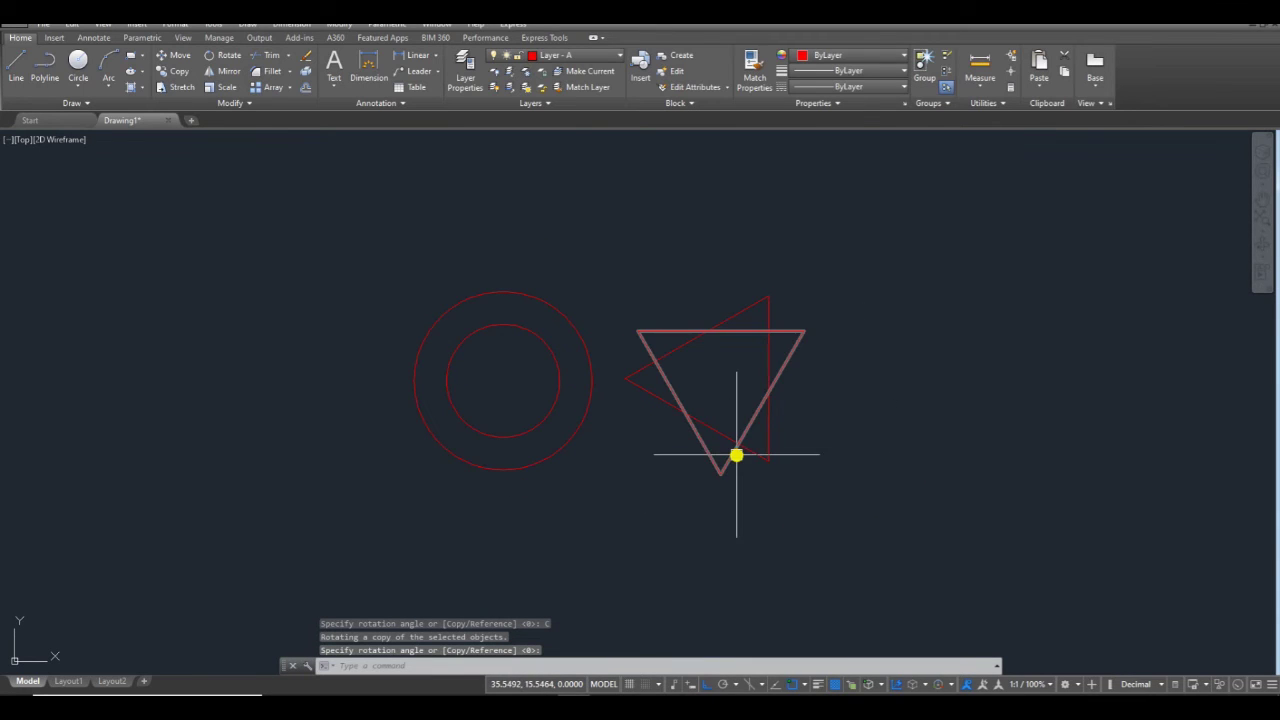
Step: Make Layer - B current and draw two concentric circles above the red ones
click(600, 56)
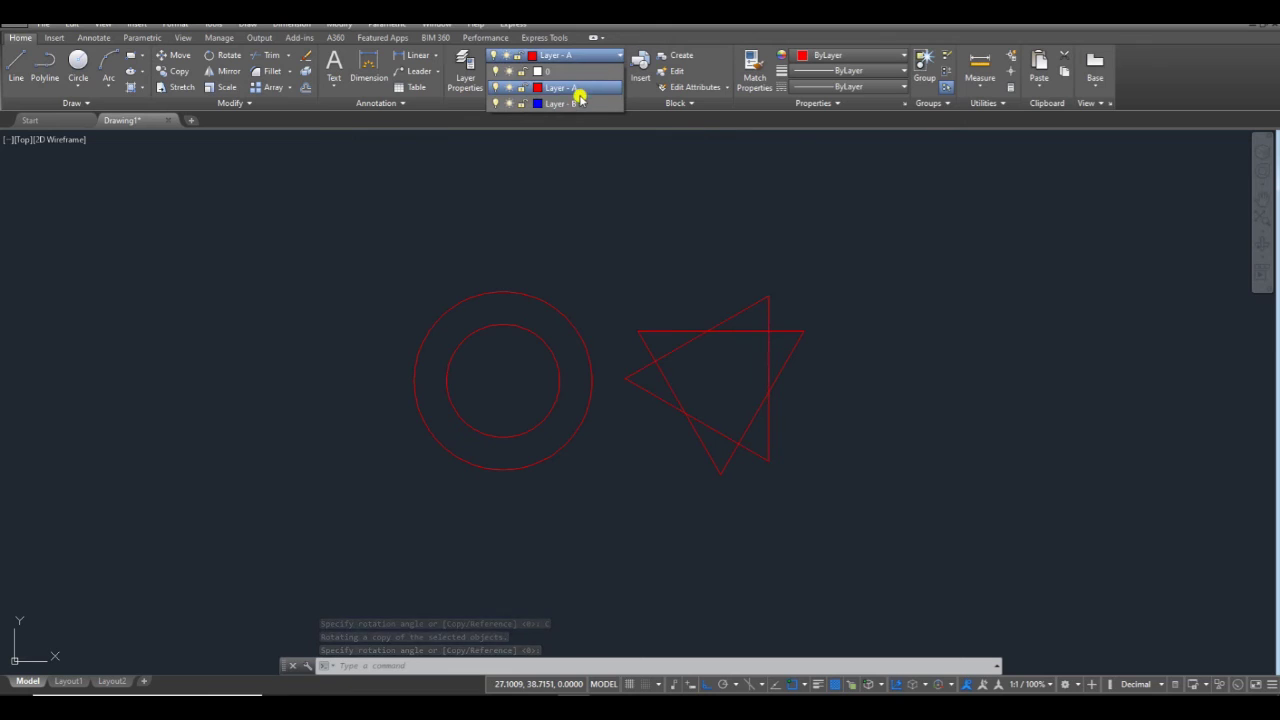
click(560, 104)
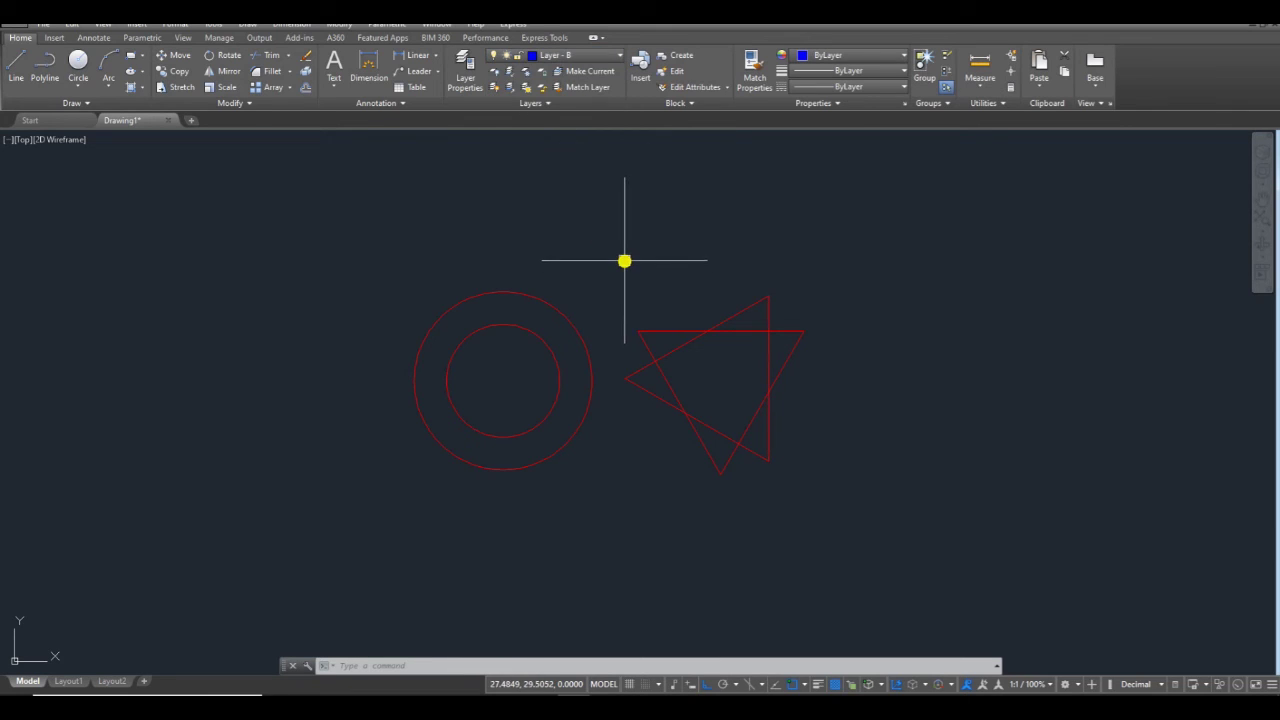
mouse_move(549, 357)
middle_down()
mouse_move(489, 366)
mouse_move(540, 369)
middle_up()
text(c)
key(Return)
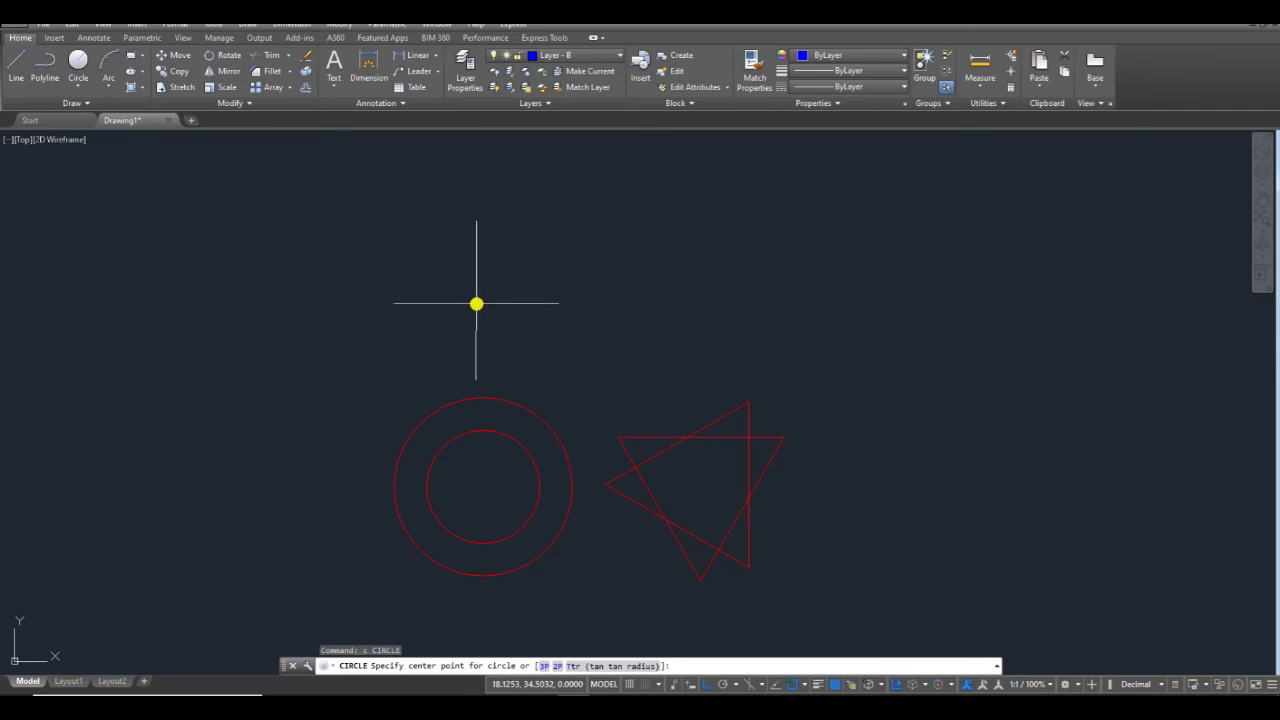
click(493, 290)
click(484, 358)
key(Return)
click(493, 290)
click(493, 338)
Step: Draw a three-sided inscribed polygon beside the blue circles, with one corner pointing straight up
text(pol)
key(Return)
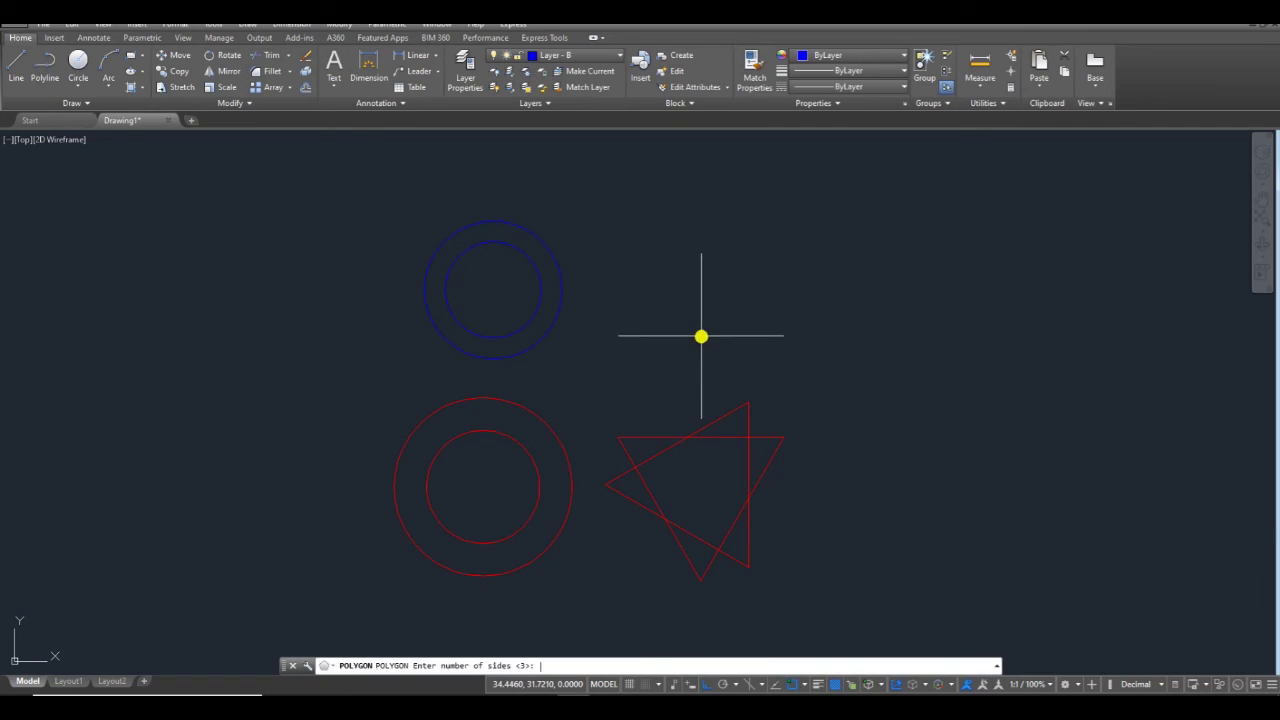
key(Return)
click(694, 330)
key(Return)
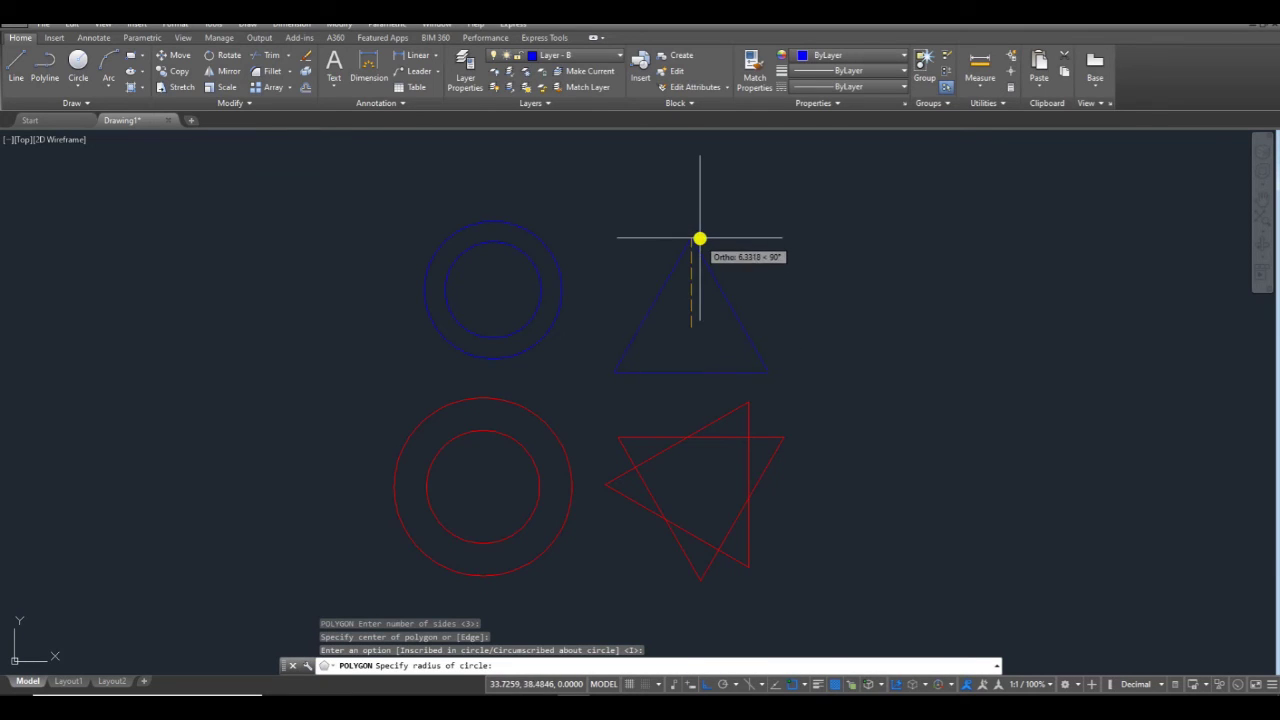
click(705, 248)
click(722, 303)
Step: Rotate a copy of the blue triangle by 270° about its center, keeping the original
scroll(663, 323, up, 3)
text(m)
key(Return)
click(691, 283)
click(654, 305)
text(ro ROTATE)
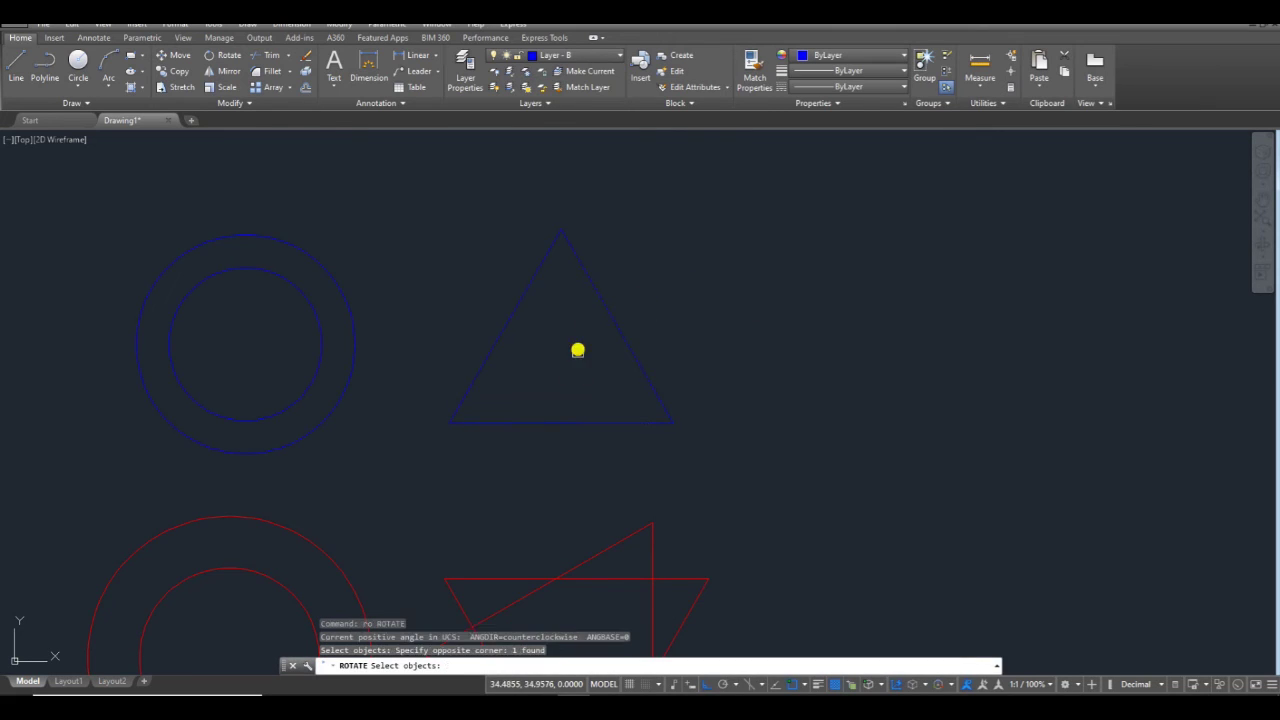
key(Return)
drag(580, 349, 563, 391)
key(Return)
click(560, 354)
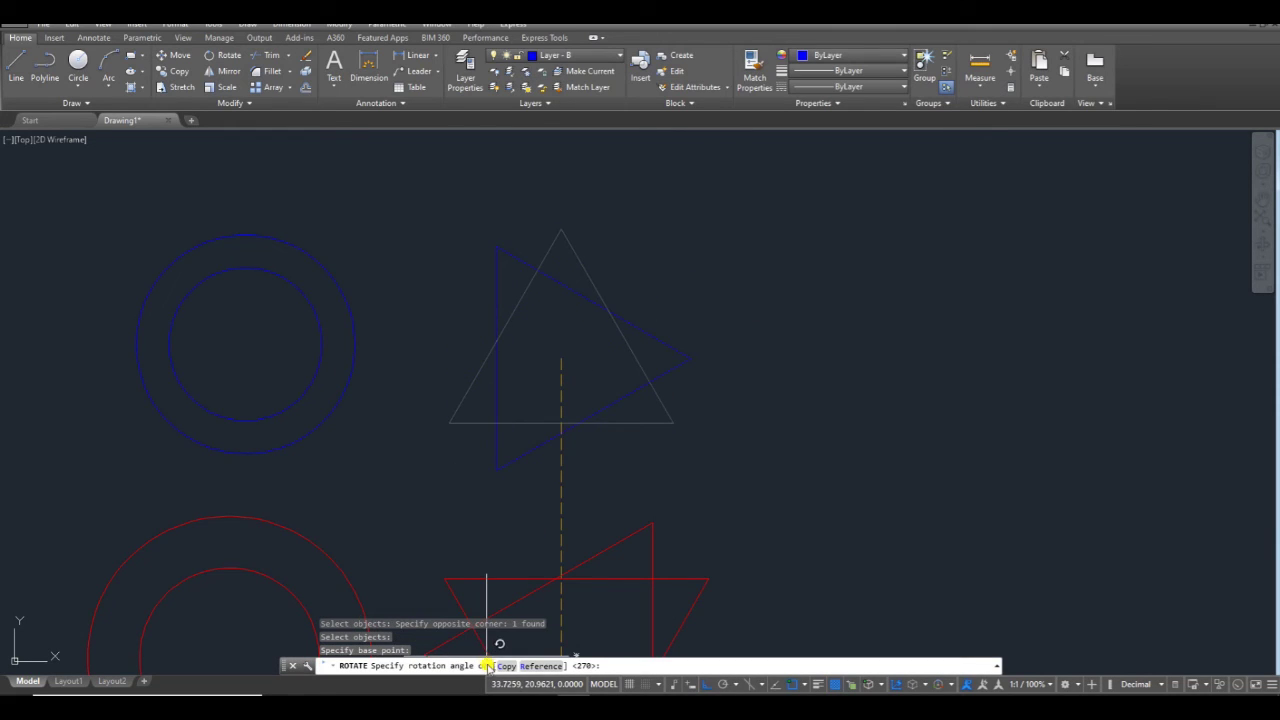
click(502, 666)
click(531, 526)
scroll(651, 389, down, 5)
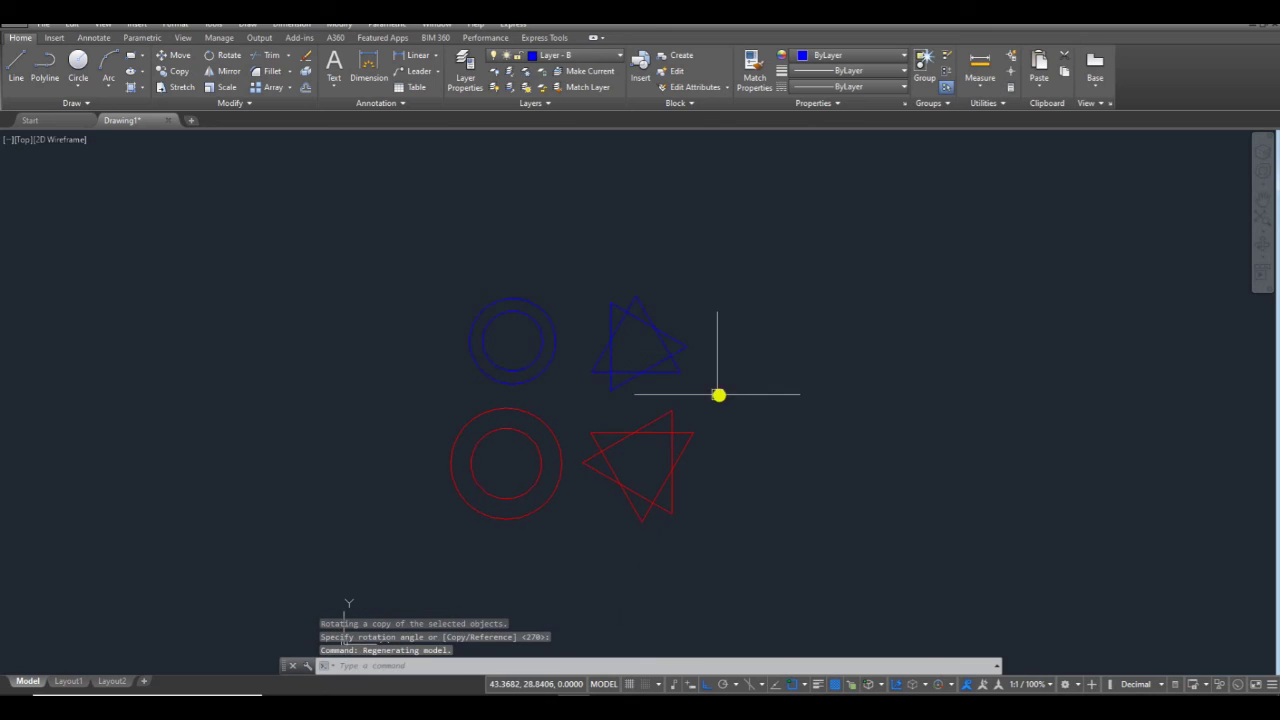
Step: Select the red shapes and the blue shapes in turn to check their layers, clearing the selection each time
click(743, 492)
click(371, 500)
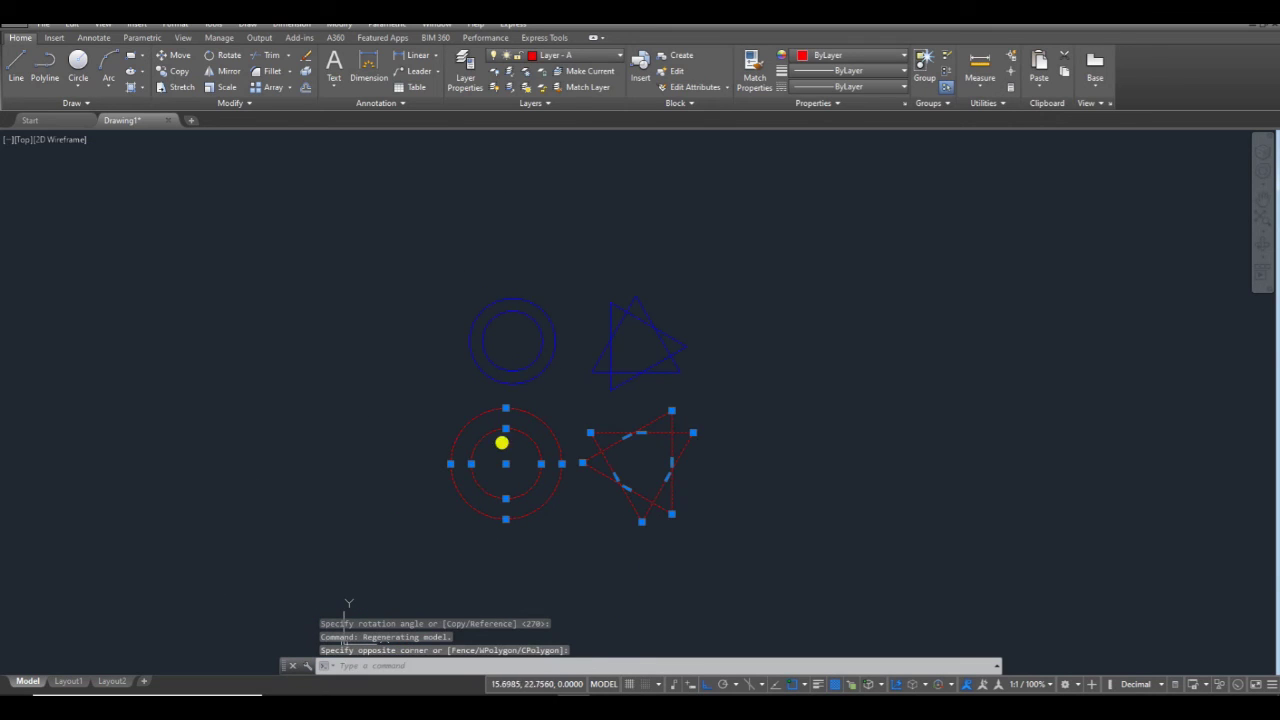
click(765, 302)
click(391, 360)
scroll(617, 434, up, 2)
key(Escape)
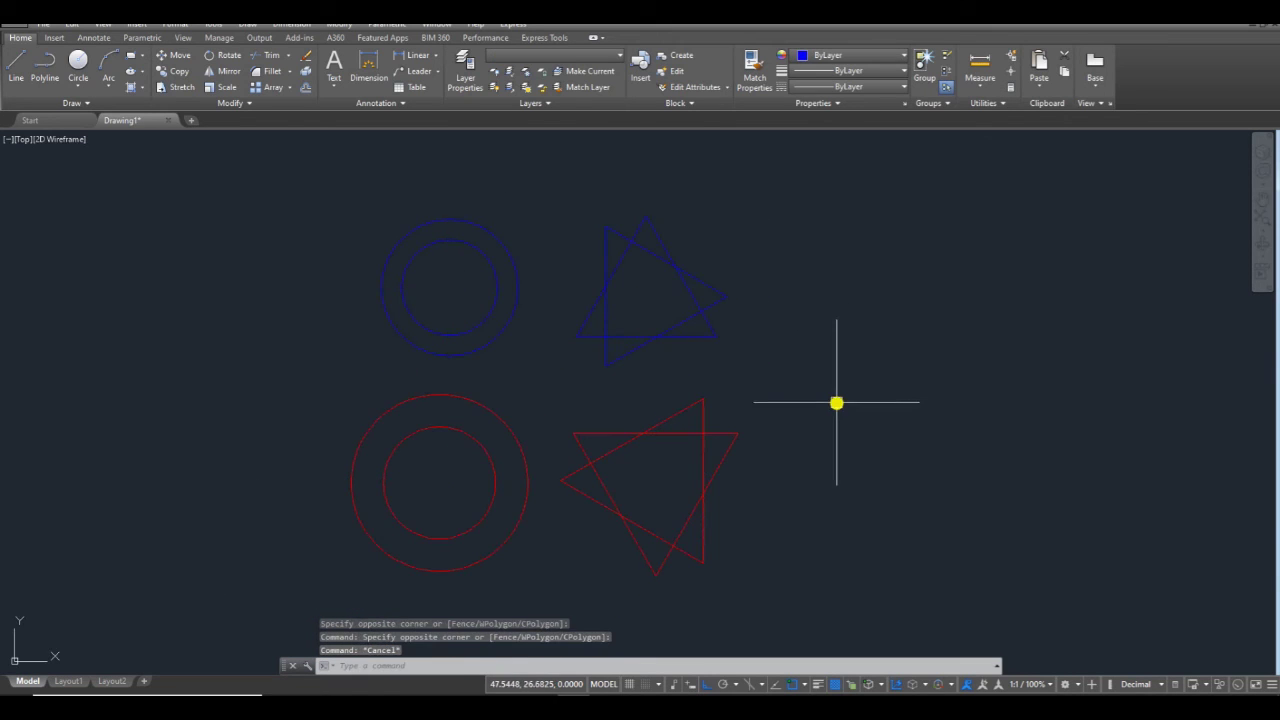
click(812, 470)
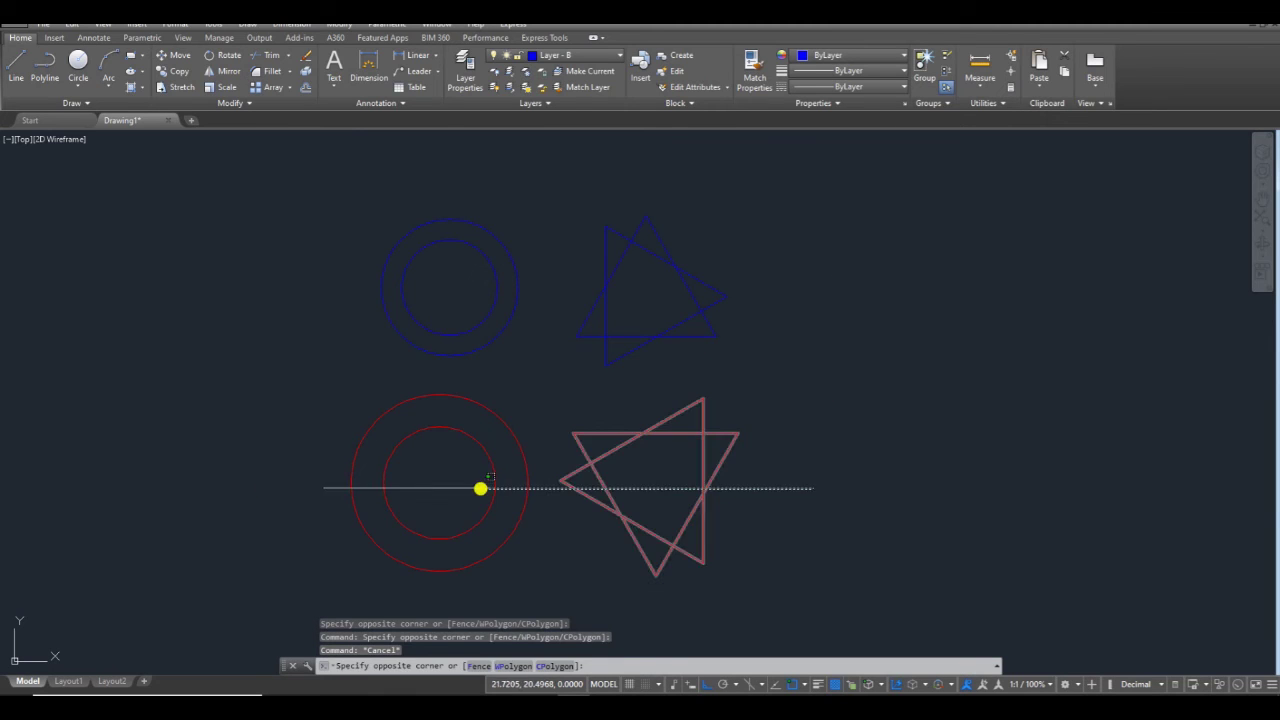
click(480, 489)
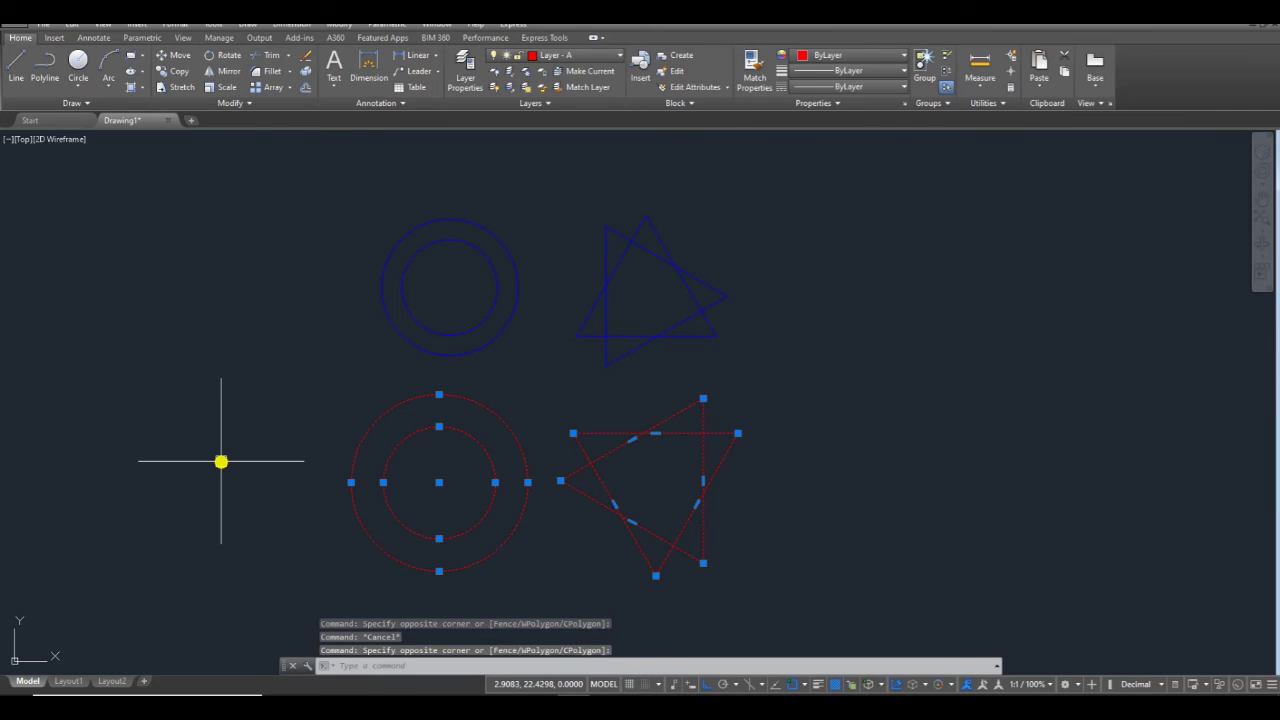
key(Escape)
click(777, 280)
click(386, 379)
key(Escape)
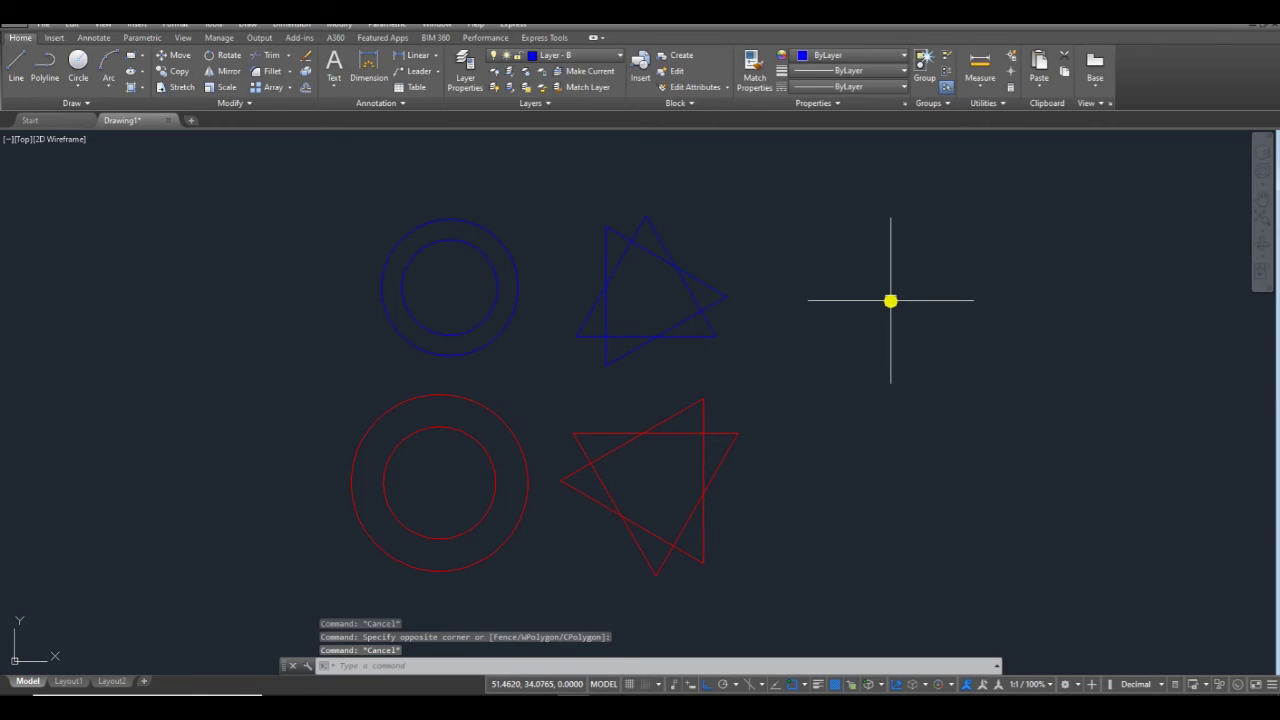
Step: Reopen the layer manager, examine the New VP Freeze setting of Layer - B, and close the manager
text(la)
key(Return)
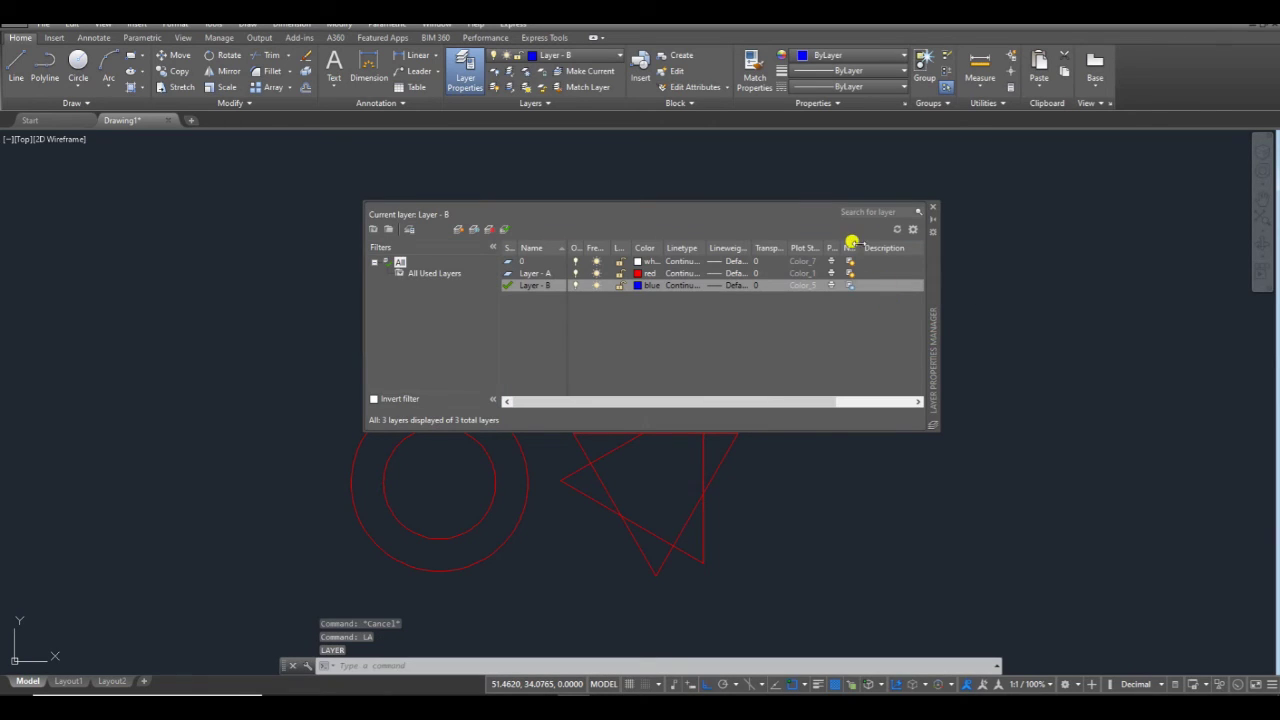
click(864, 284)
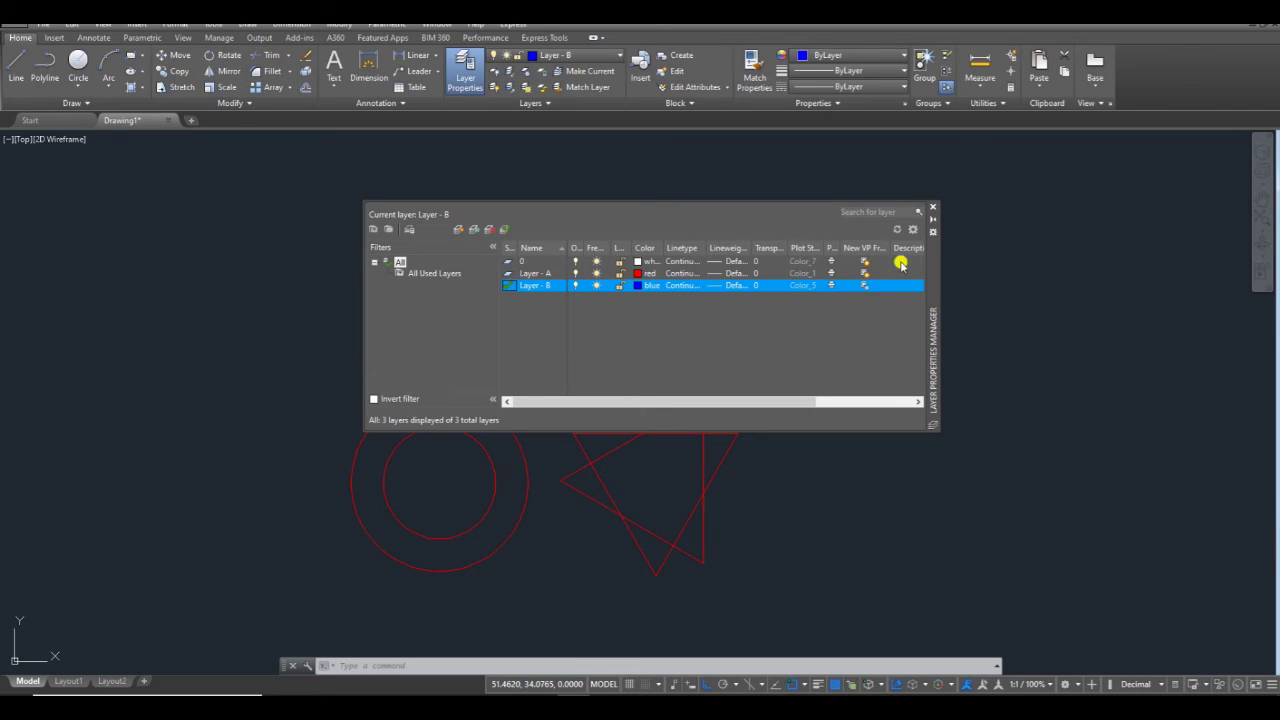
click(931, 211)
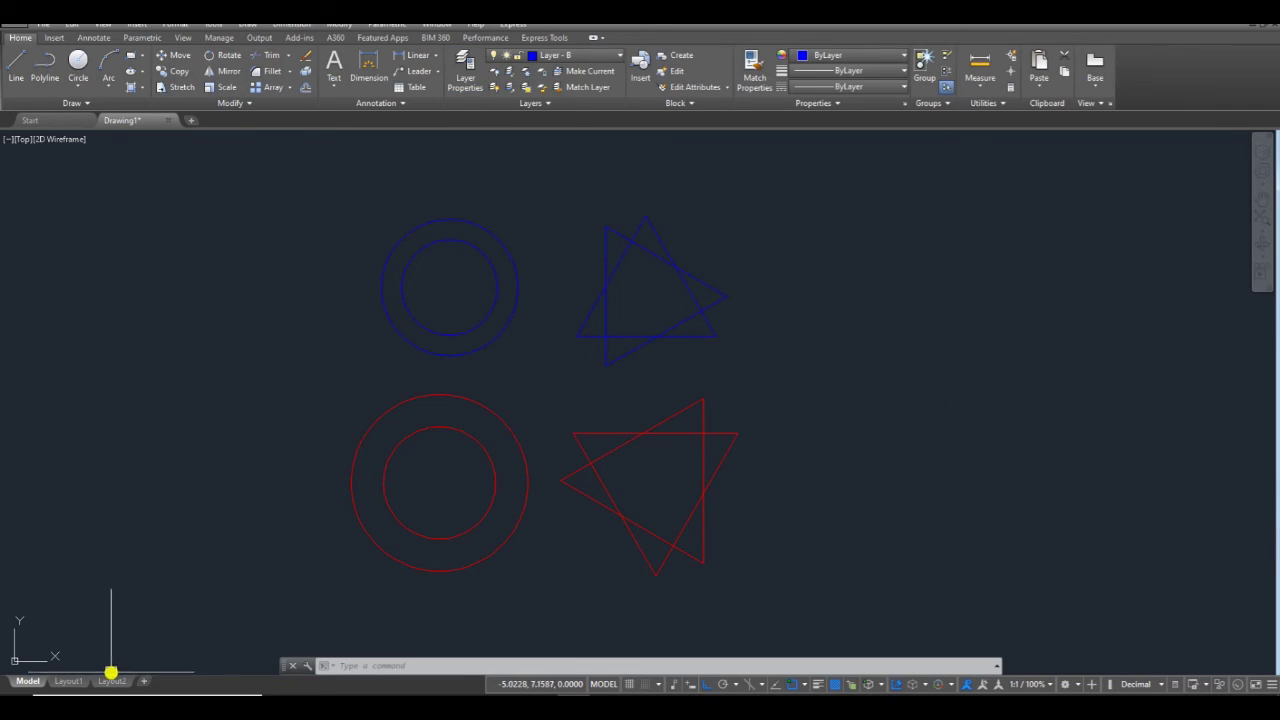
Step: On Layout1, create a viewport with MVIEW using the Fit option to fill the printable area
click(76, 681)
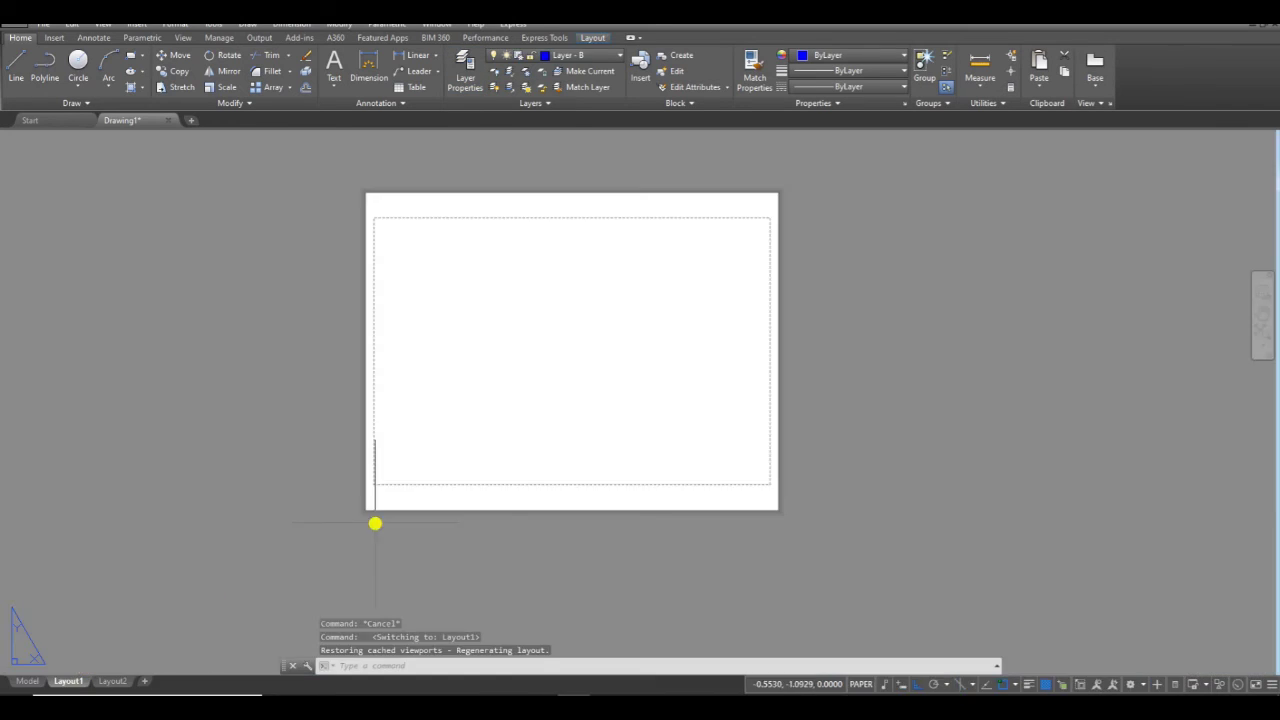
click(107, 681)
click(70, 681)
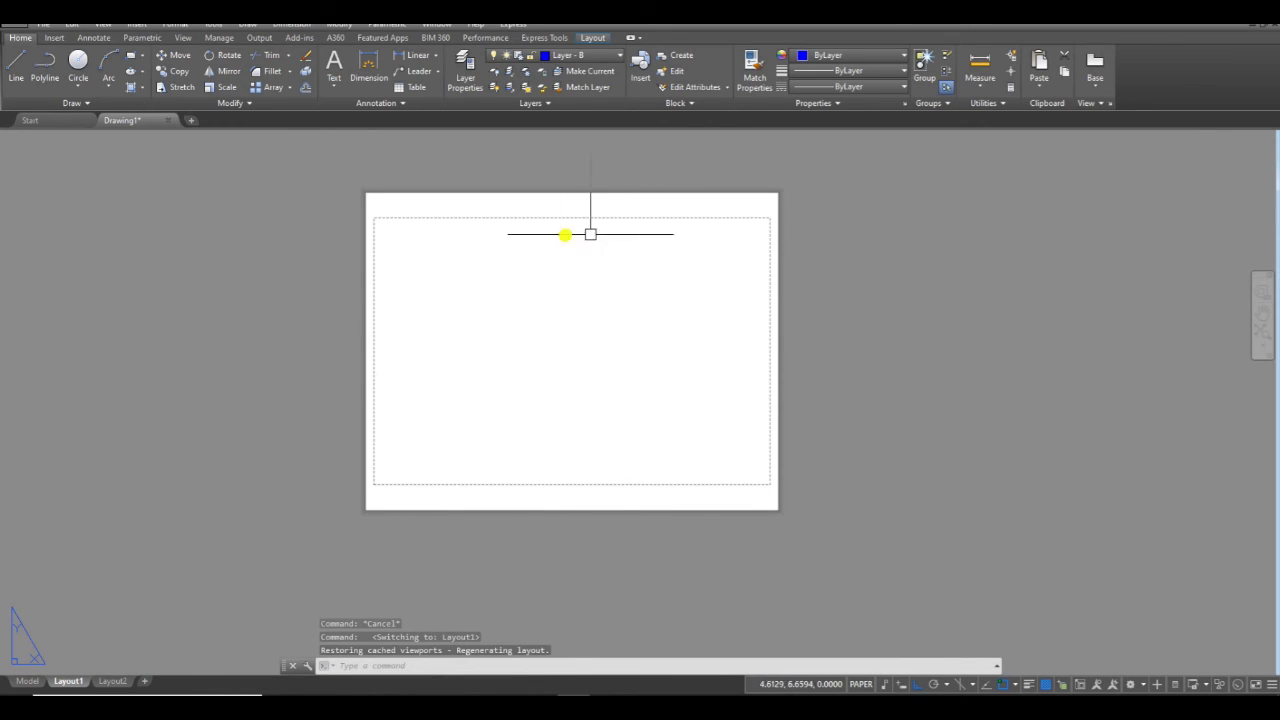
text(mv)
key(Return)
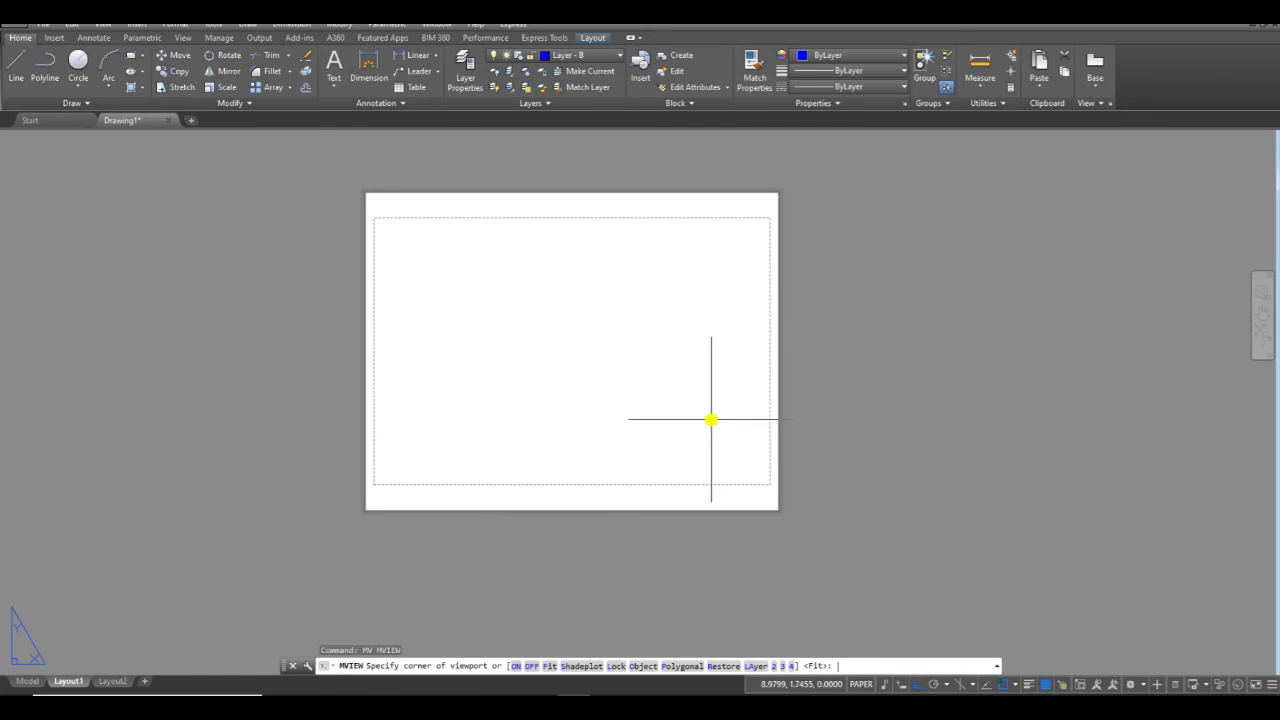
text(f)
key(Return)
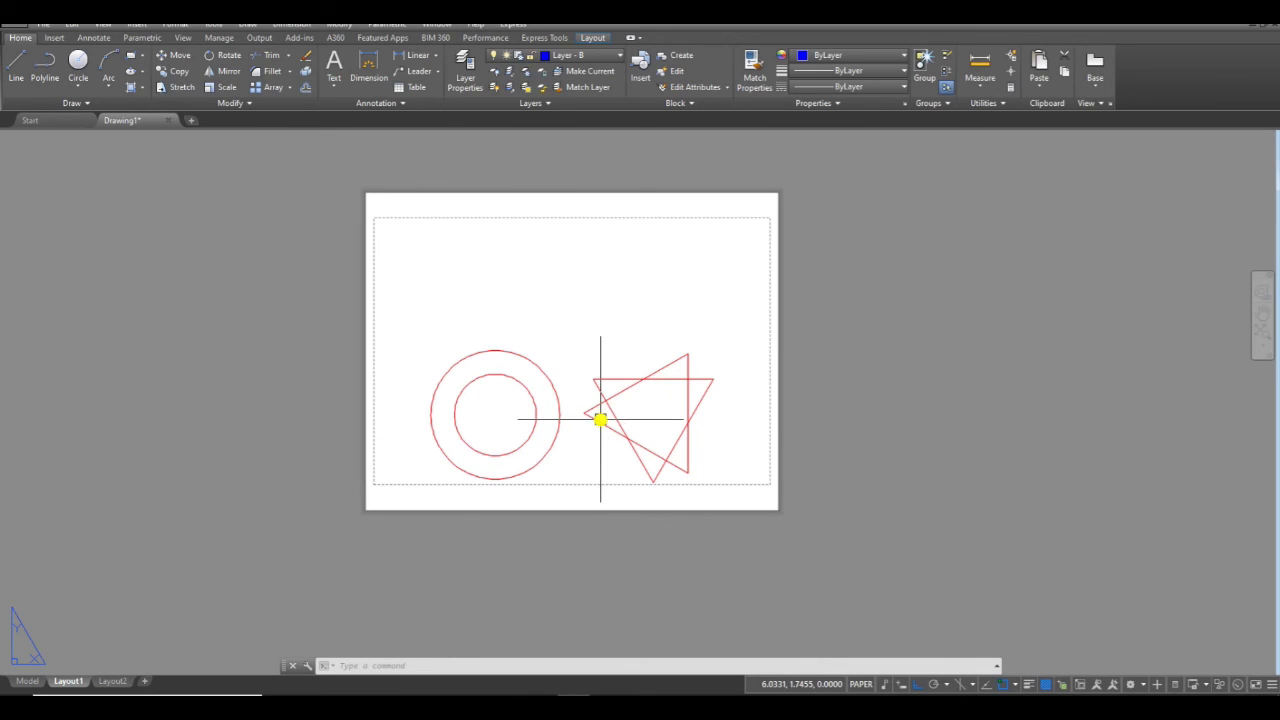
Step: From model space, reopen the layer manager, widen the New VP Freeze column to examine Layer - B's setting, and close the manager
click(27, 681)
click(70, 681)
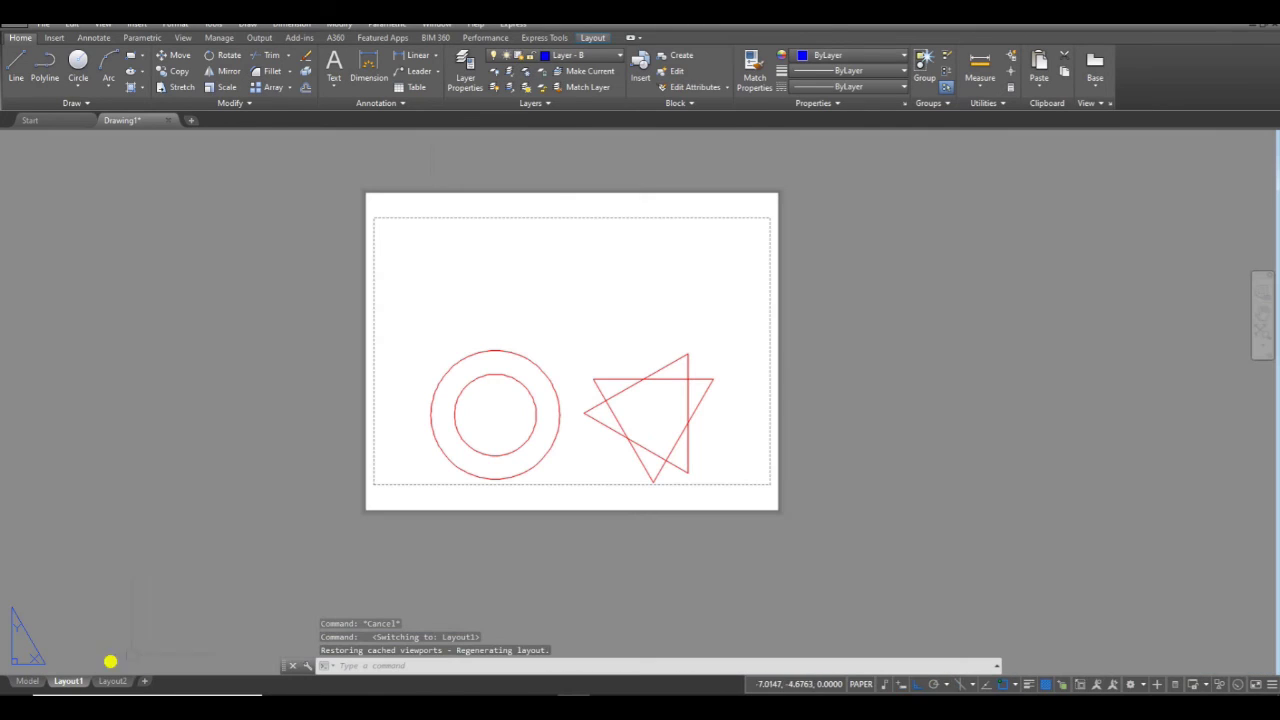
click(24, 681)
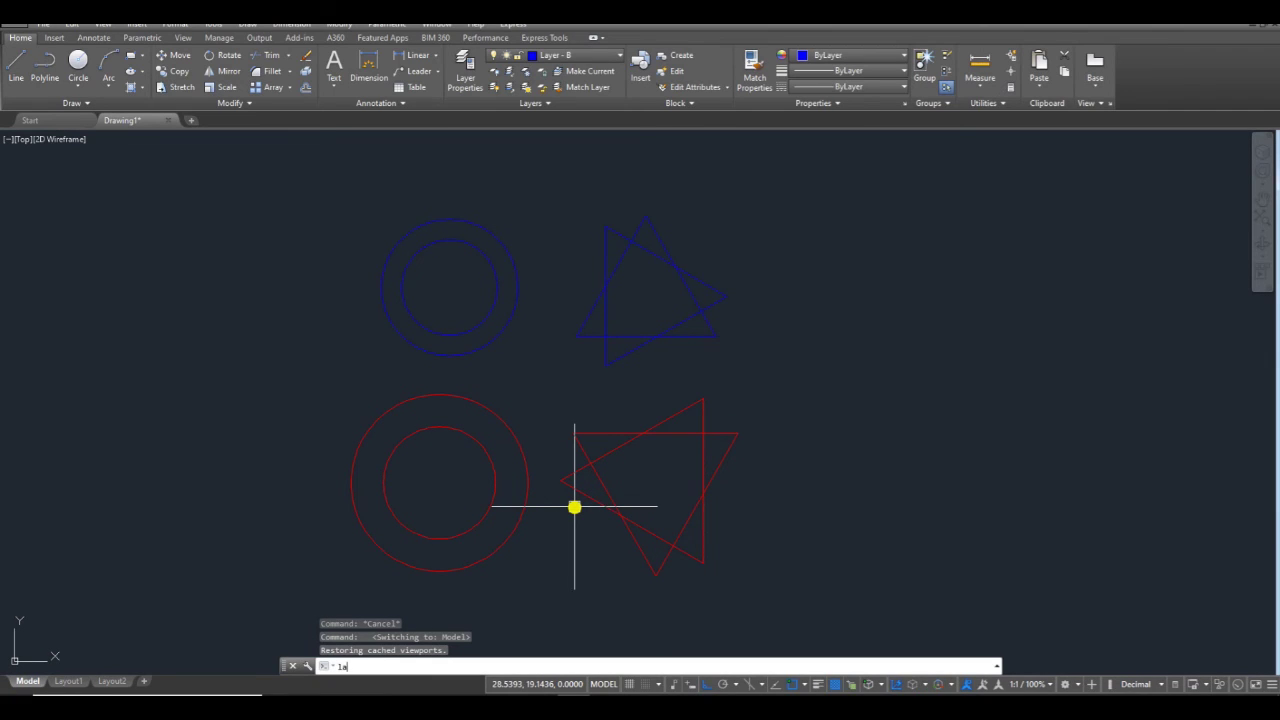
text(la)
key(Return)
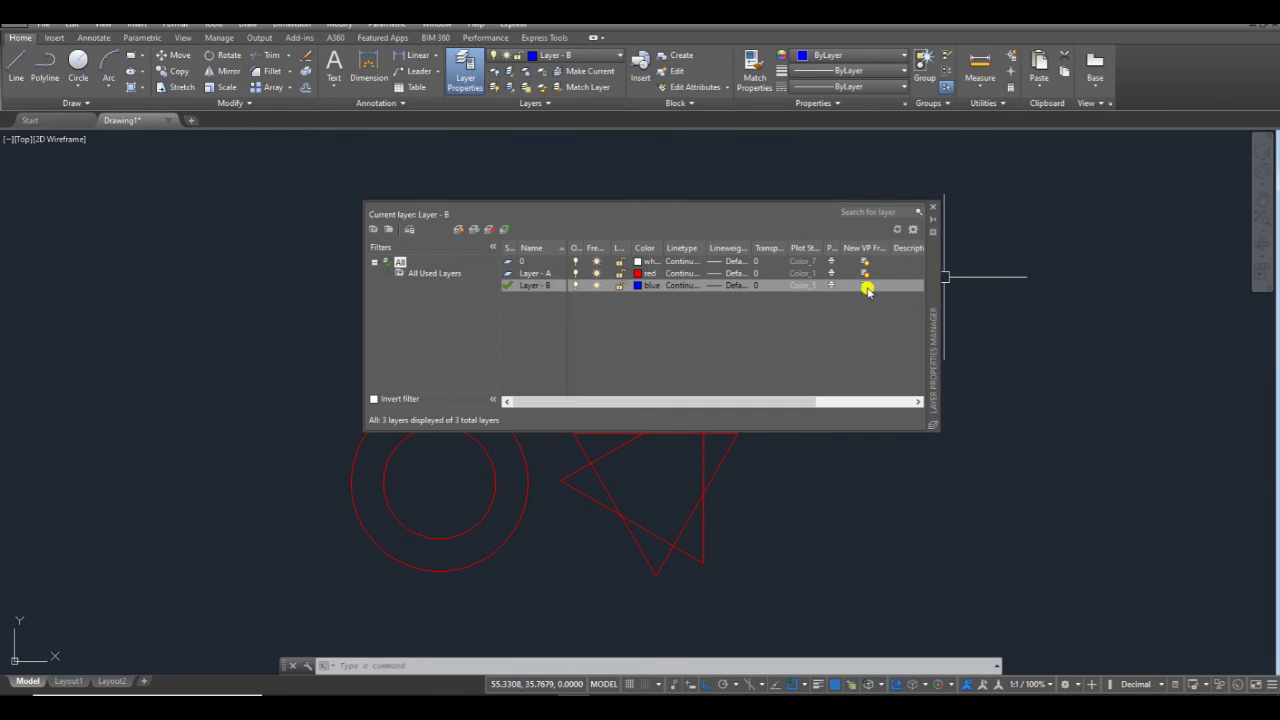
double_click(891, 244)
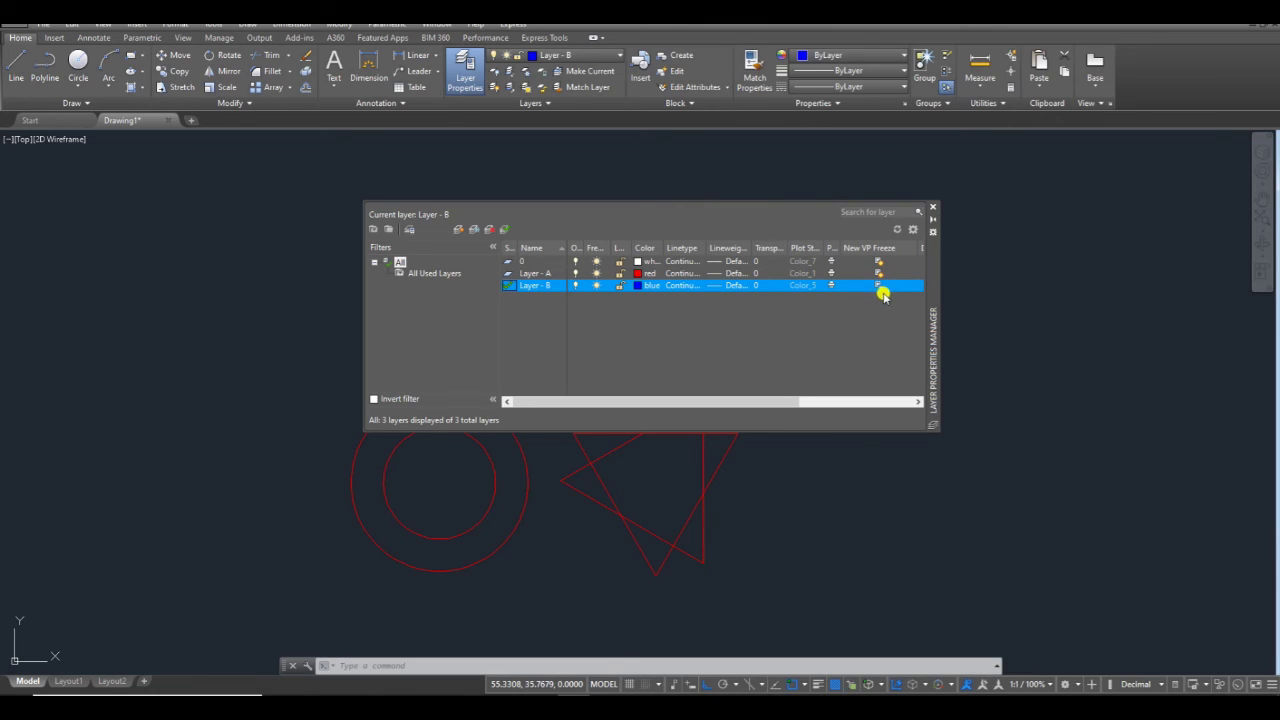
click(931, 208)
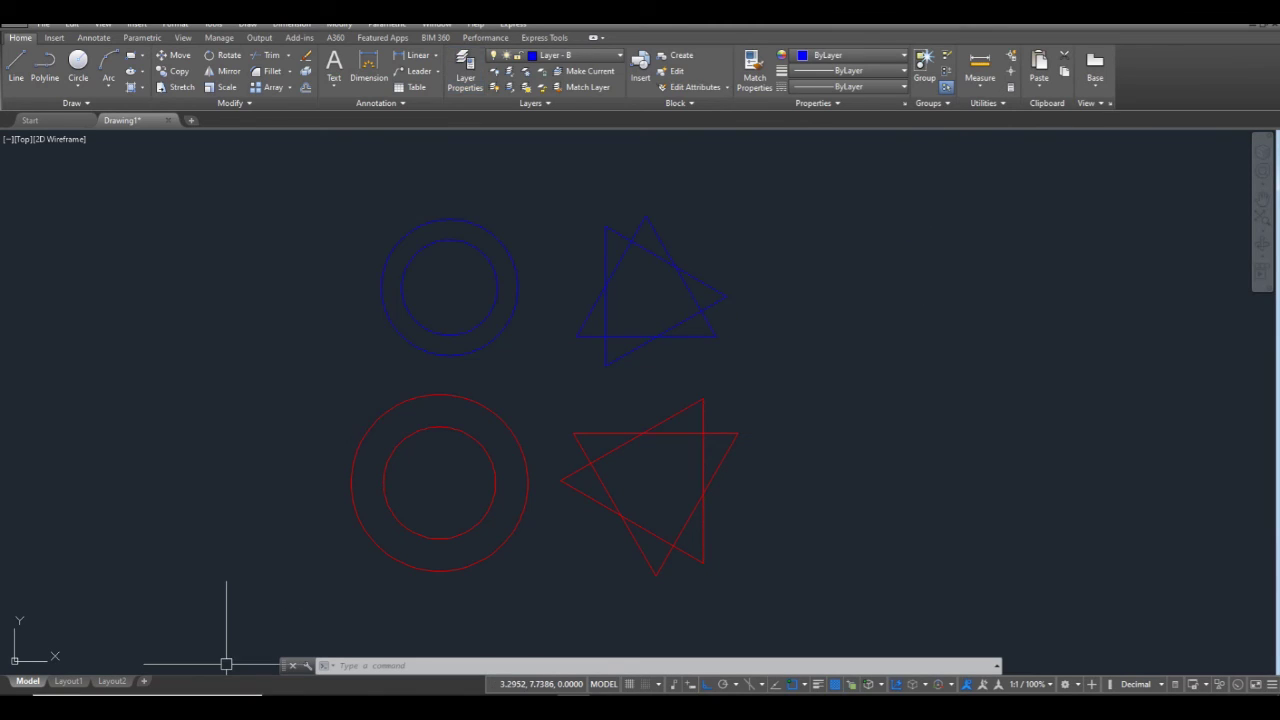
Step: Activate the viewport on Layout2, frame the red shapes inside it, and return to paper space
click(67, 681)
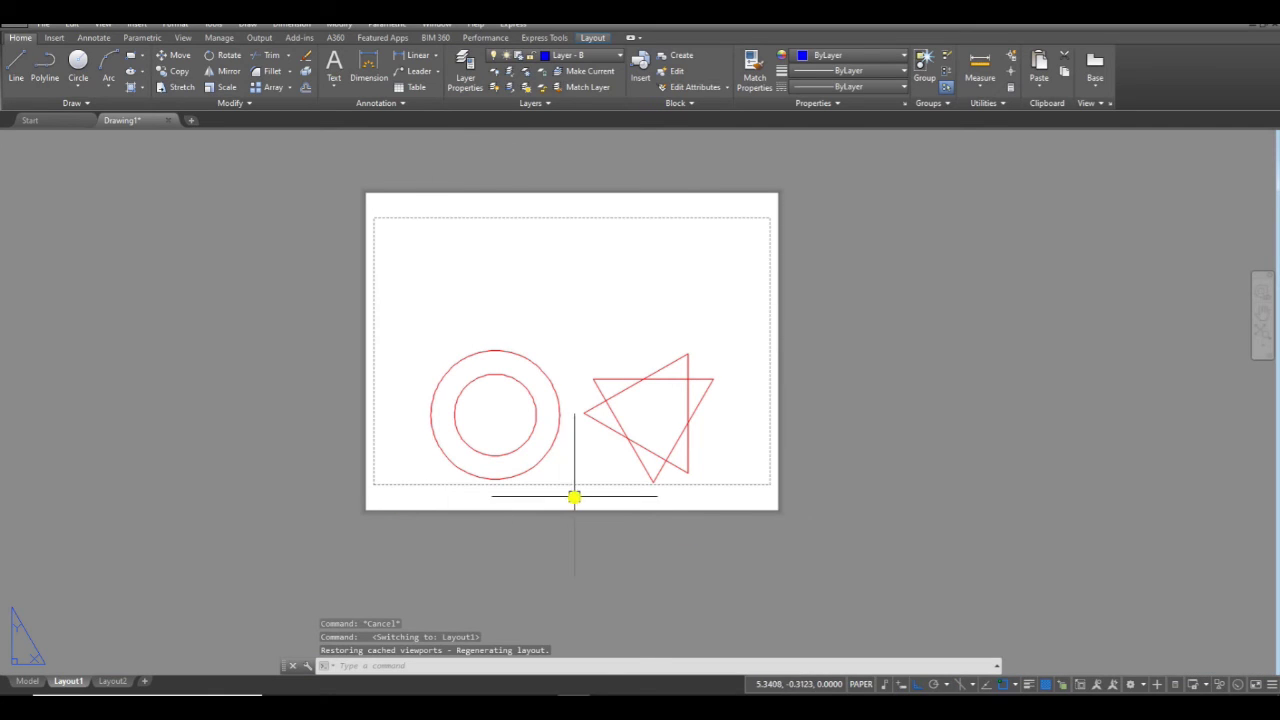
click(112, 681)
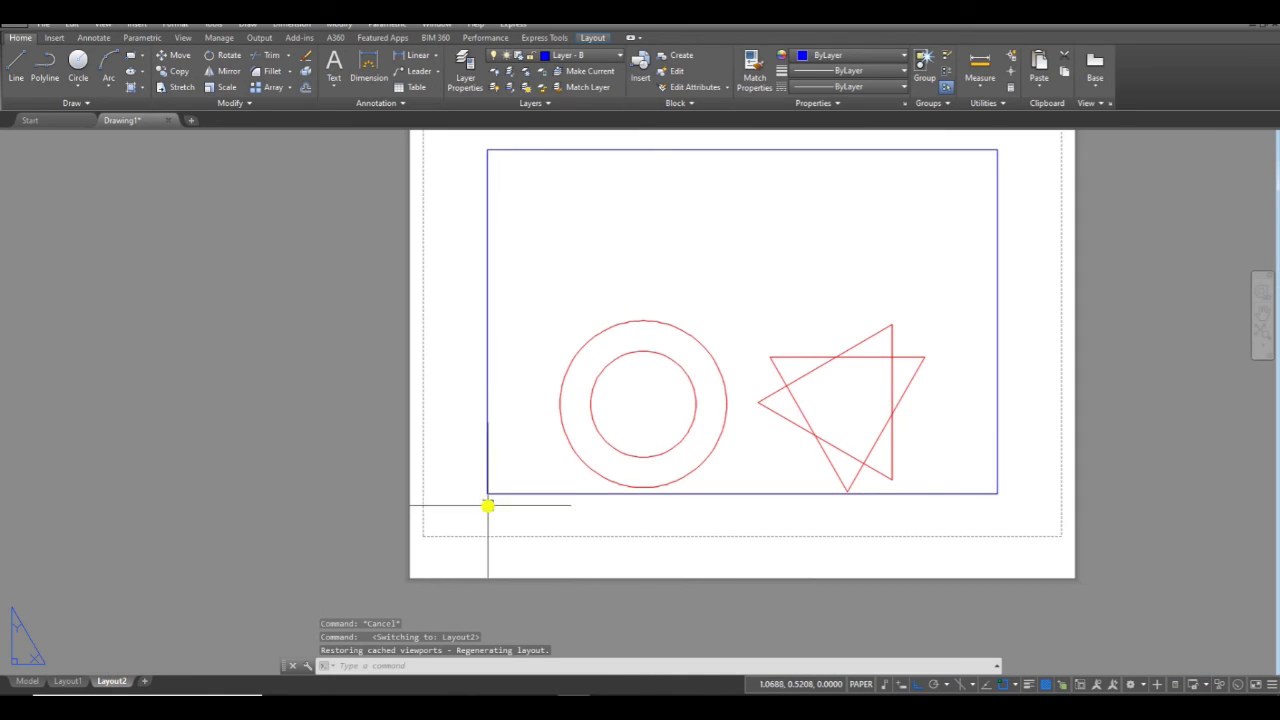
double_click(719, 368)
scroll(690, 370, down, 3)
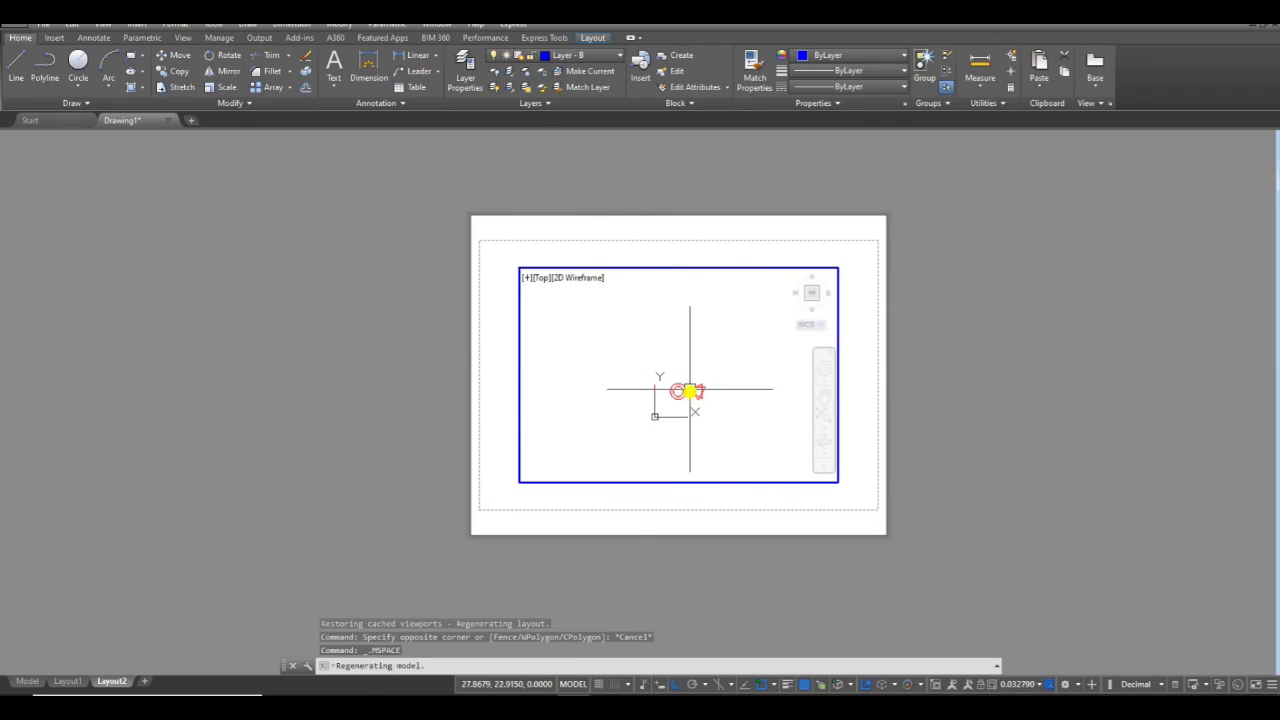
scroll(735, 405, up, 2)
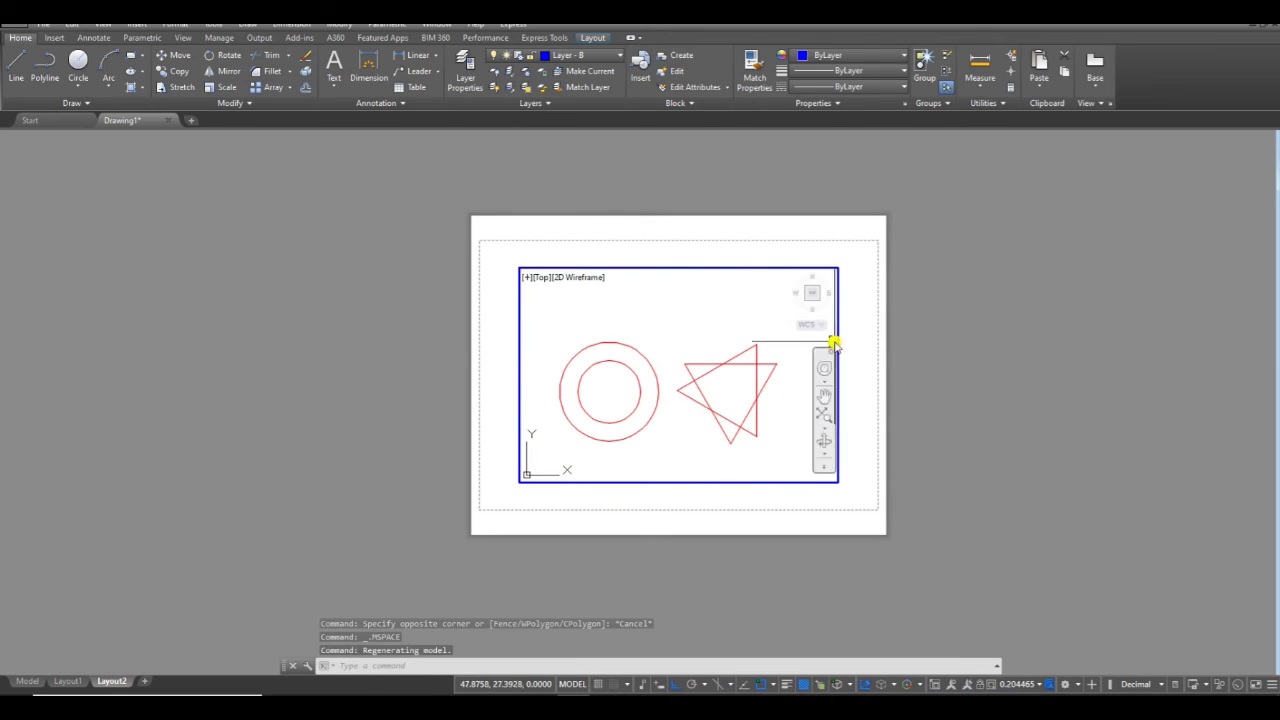
middle_drag(690, 403, 687, 410)
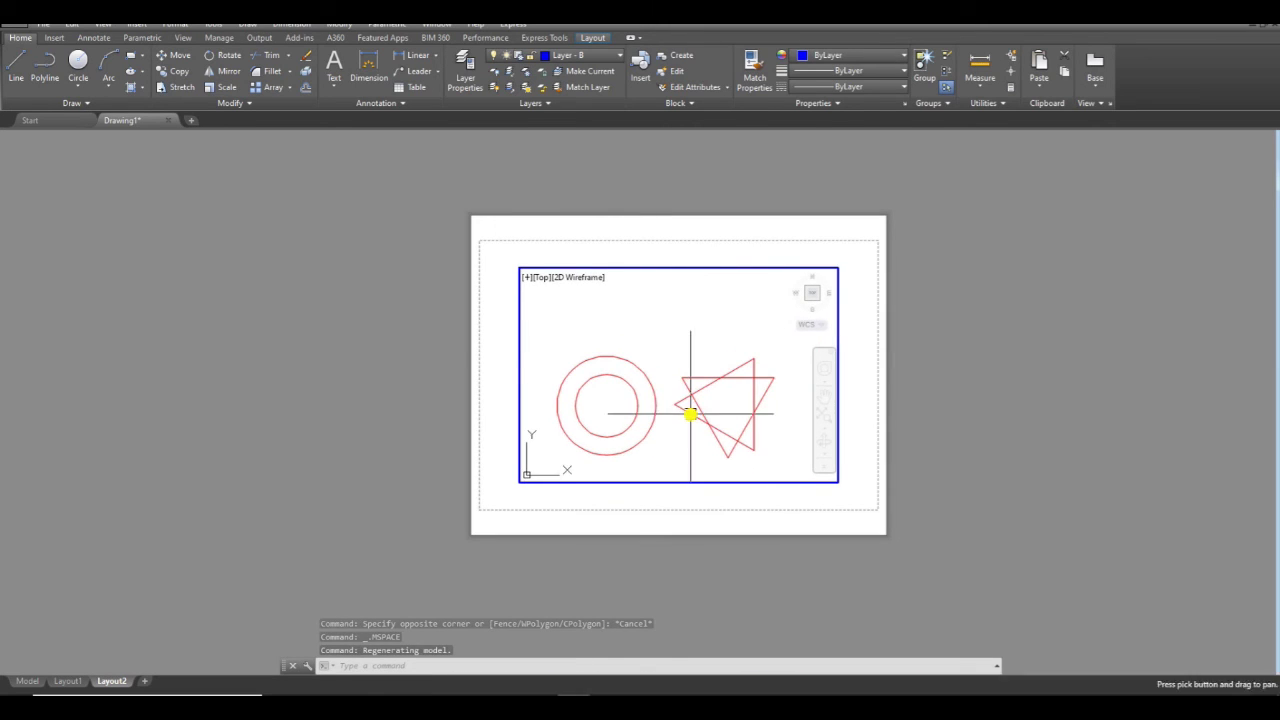
double_click(412, 485)
Step: On Layout1, enter and leave the fitted viewport twice to demonstrate switching between model and paper space
click(62, 681)
double_click(560, 303)
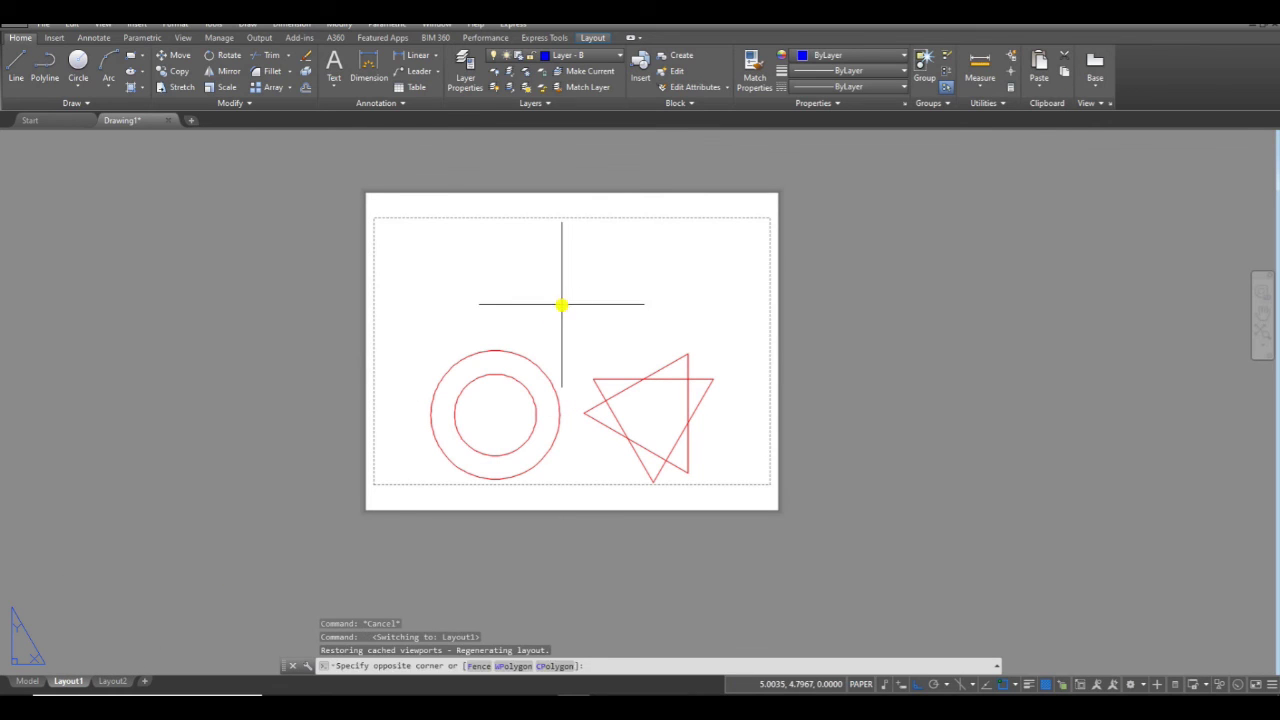
double_click(263, 343)
double_click(626, 294)
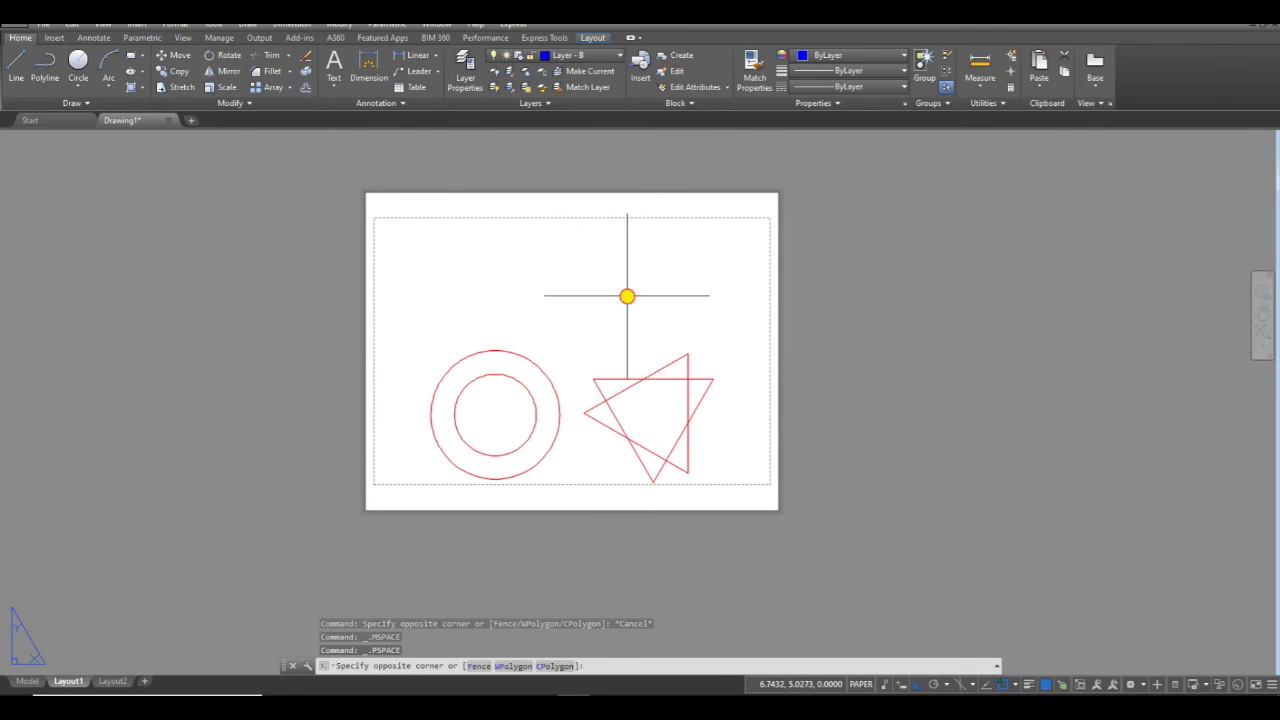
double_click(217, 331)
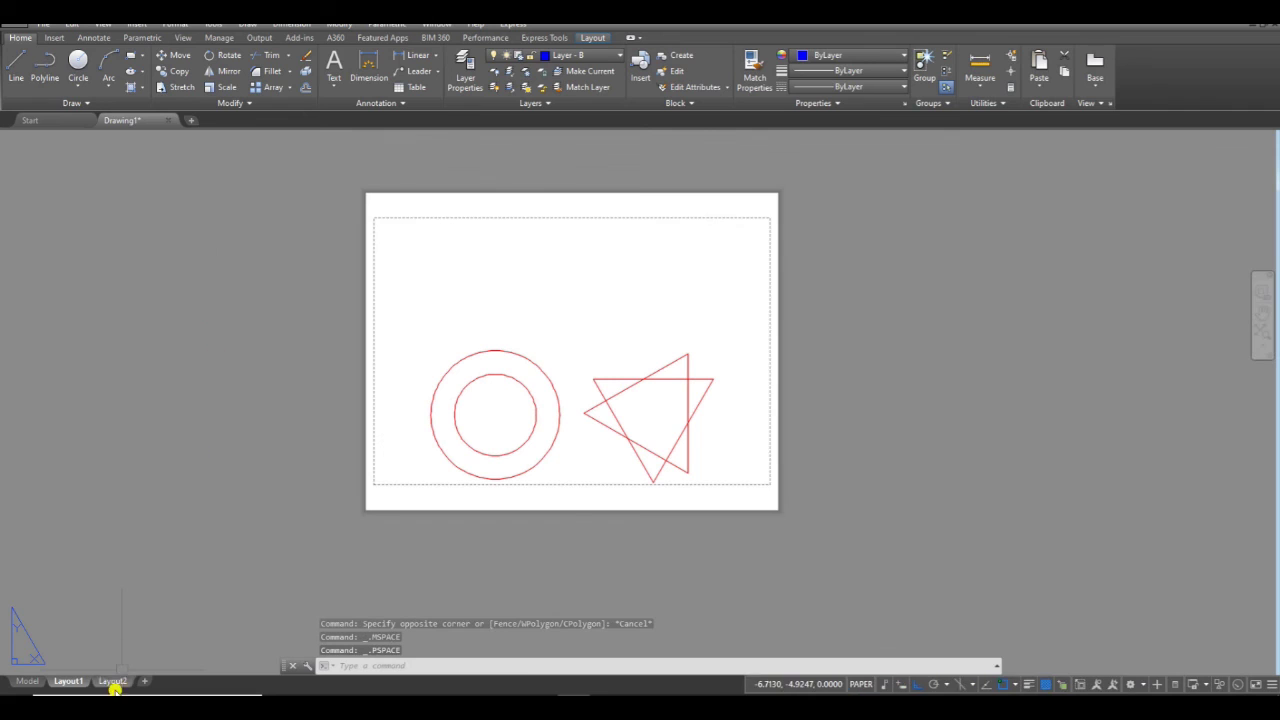
Step: Inside the Layout2 viewport, turn off New VP Freeze and VP Freeze for Layer - B, and return to paper space
click(112, 681)
double_click(680, 314)
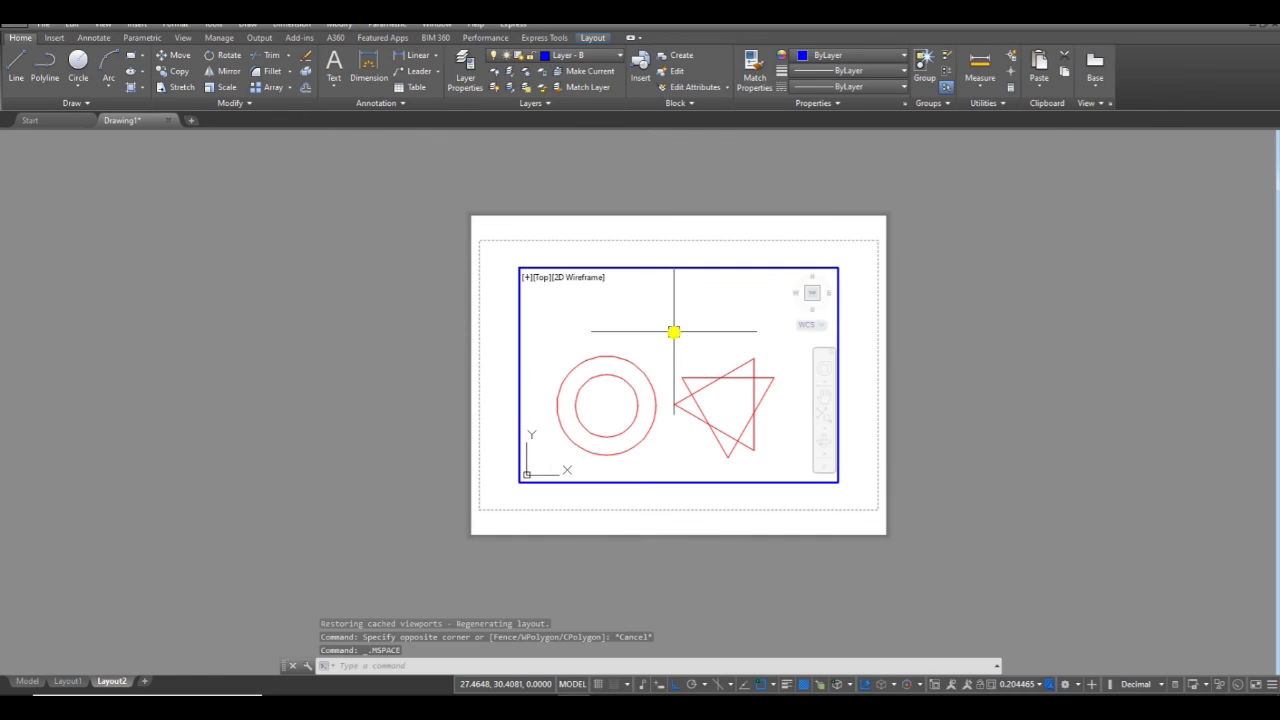
text(la)
key(Return)
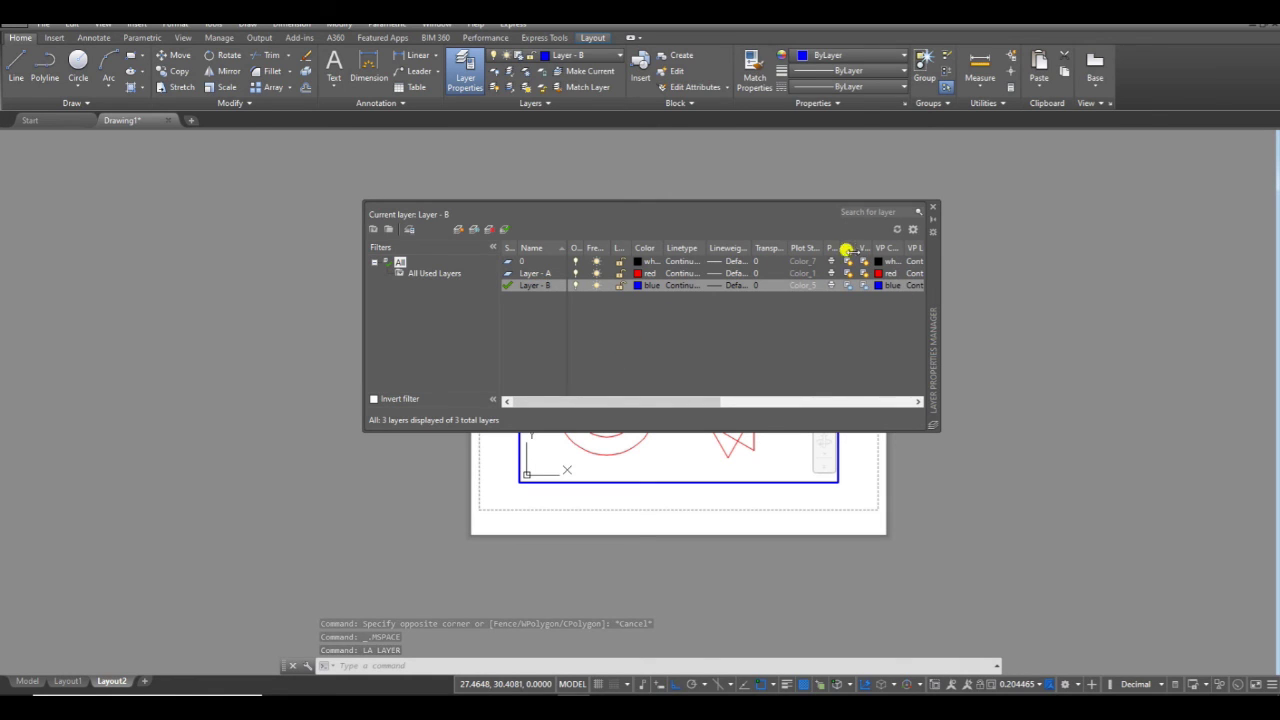
click(856, 289)
click(849, 288)
click(931, 208)
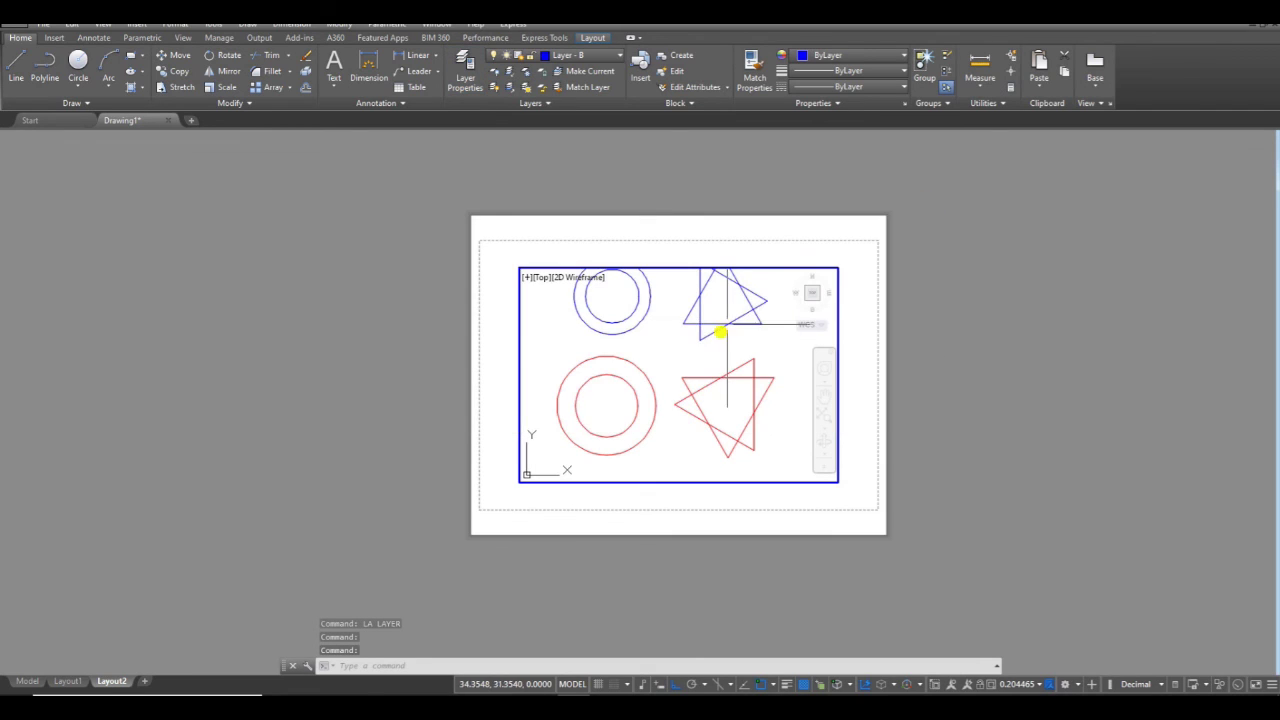
double_click(1000, 363)
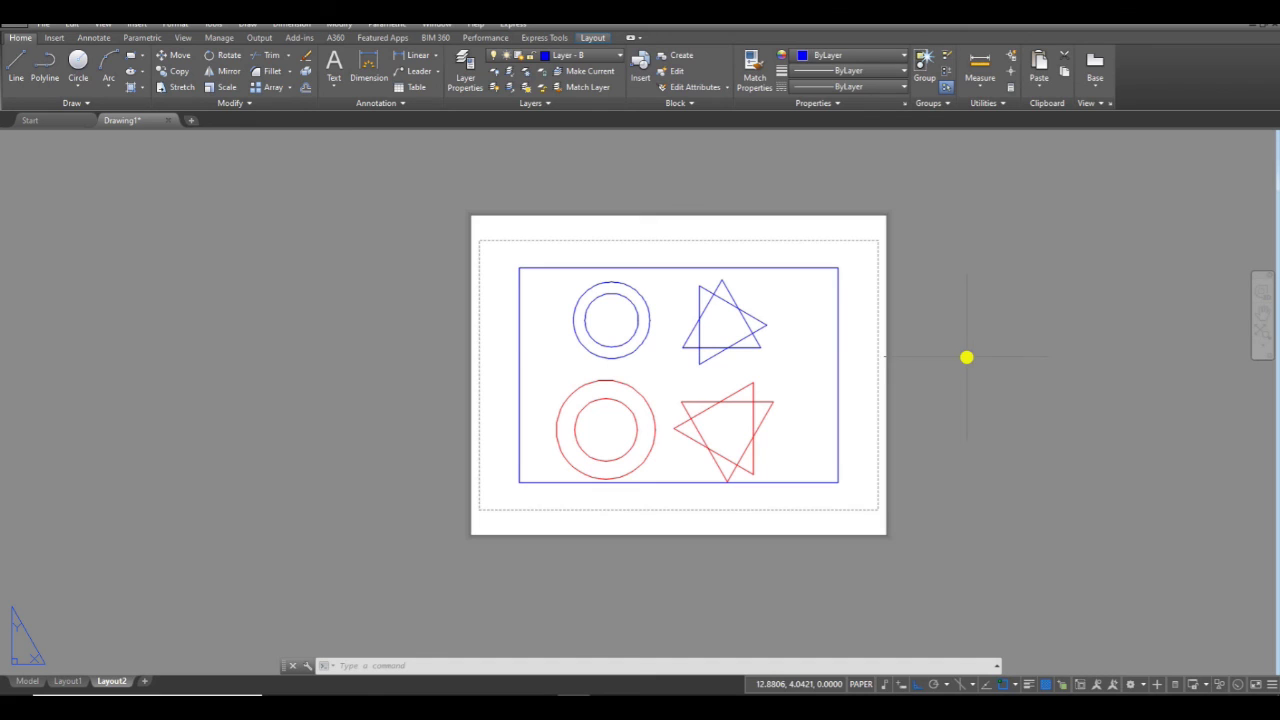
Step: Reactivate the Layout2 viewport, examine the viewport-specific columns in the layer manager, close it, and return to paper space
double_click(806, 320)
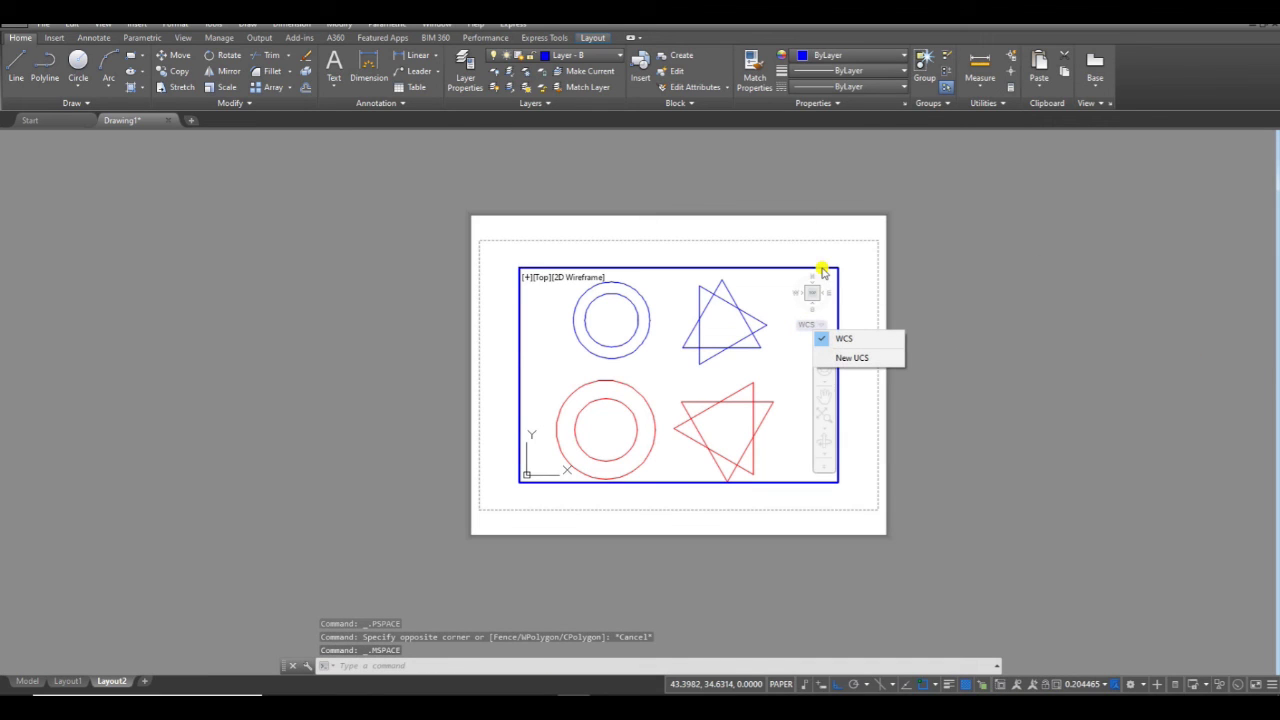
text(la)
key(Return)
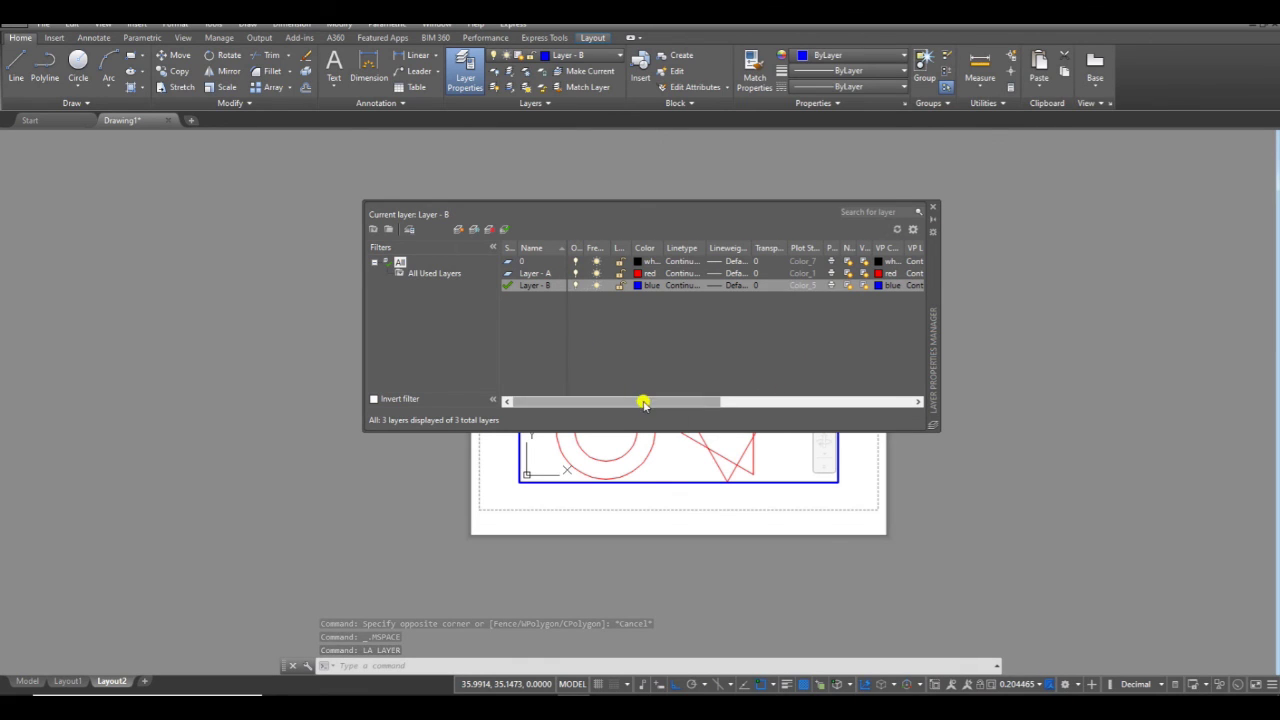
drag(643, 401, 735, 401)
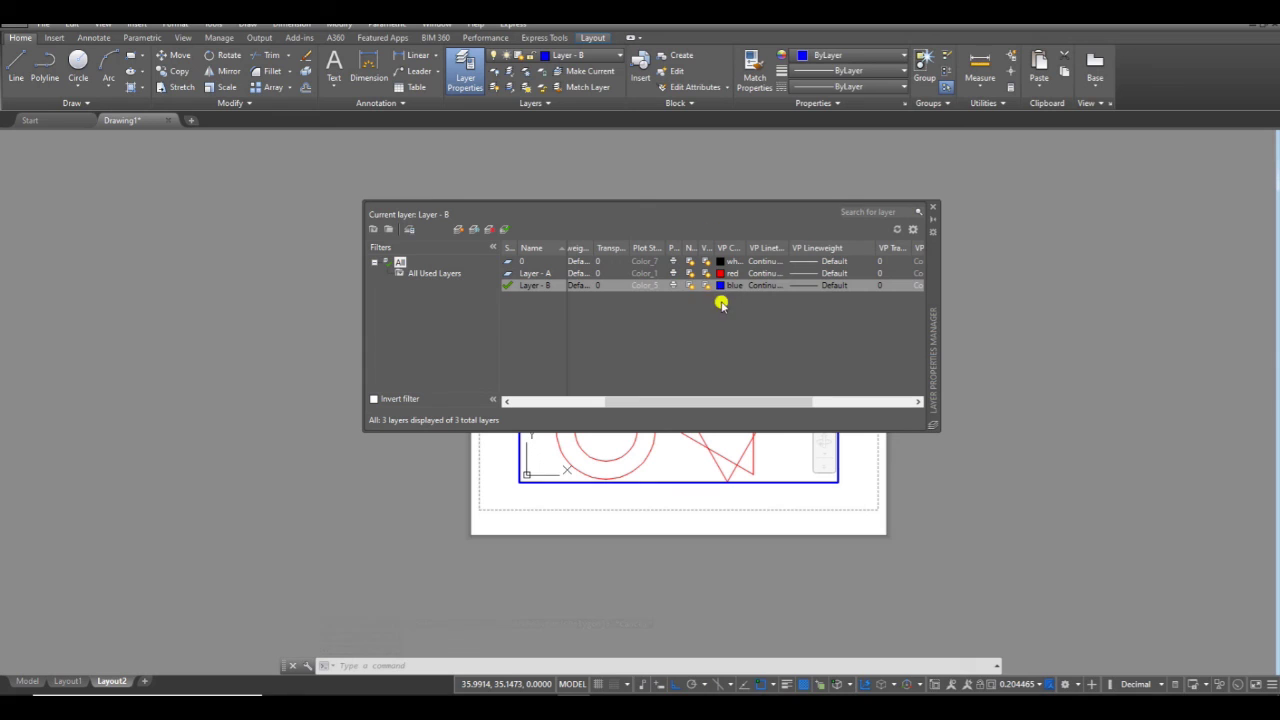
drag(692, 401, 591, 400)
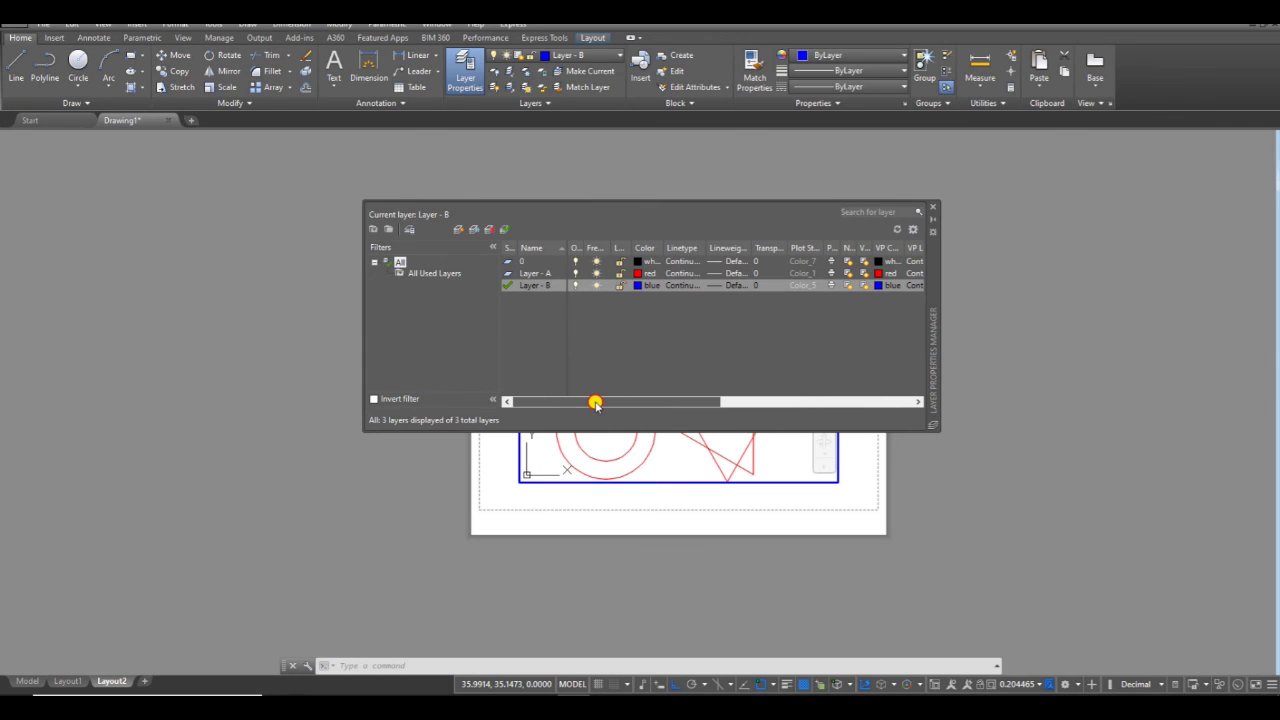
click(930, 210)
double_click(943, 256)
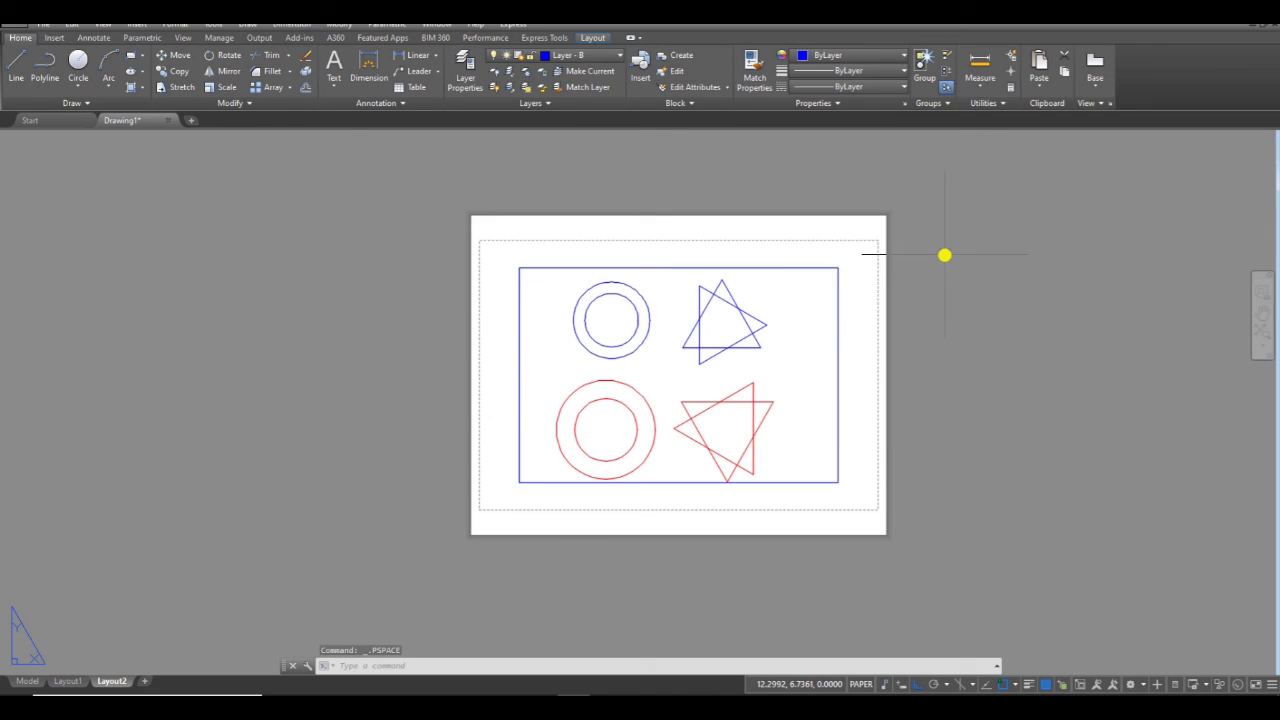